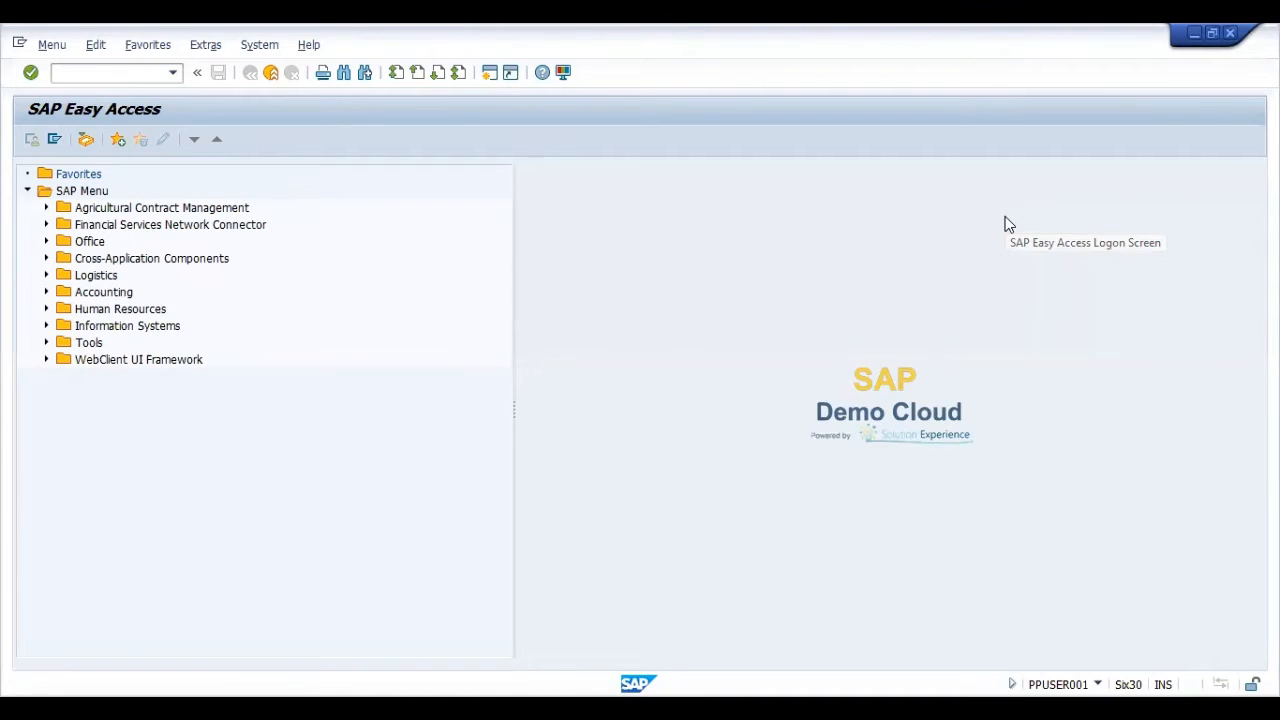
pyautogui.click(101, 73)
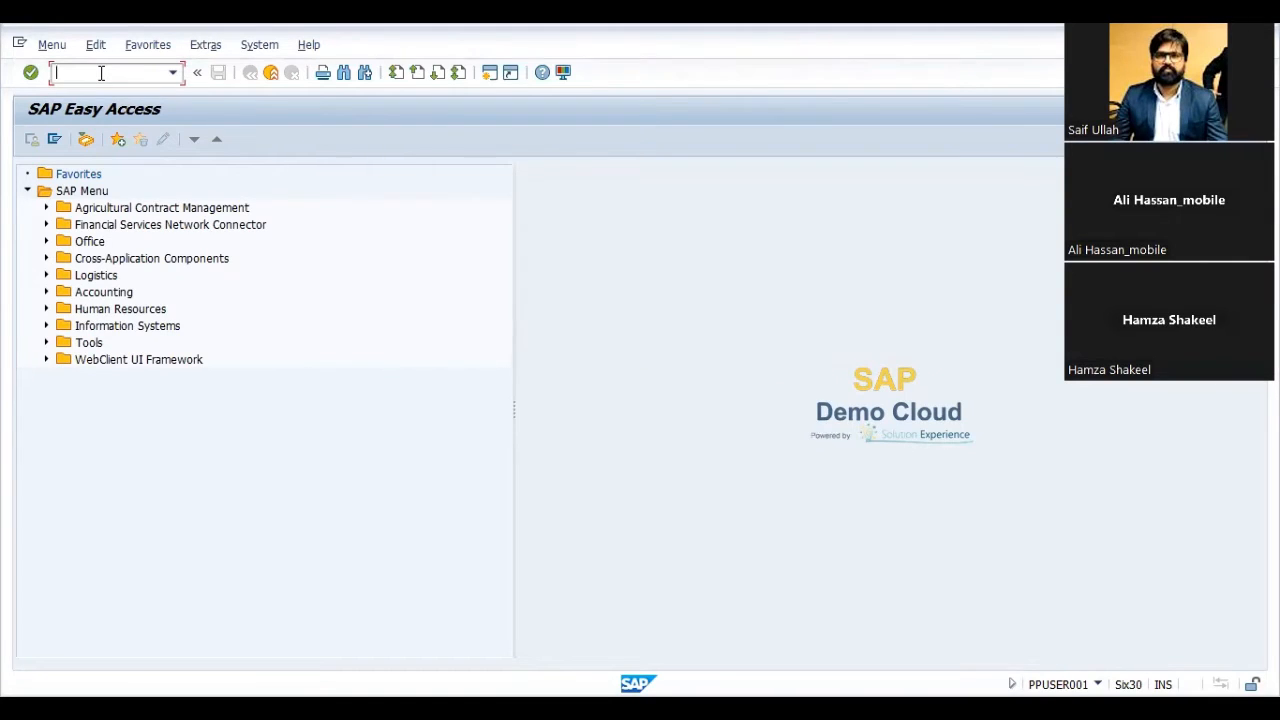
pyautogui.press('Return')
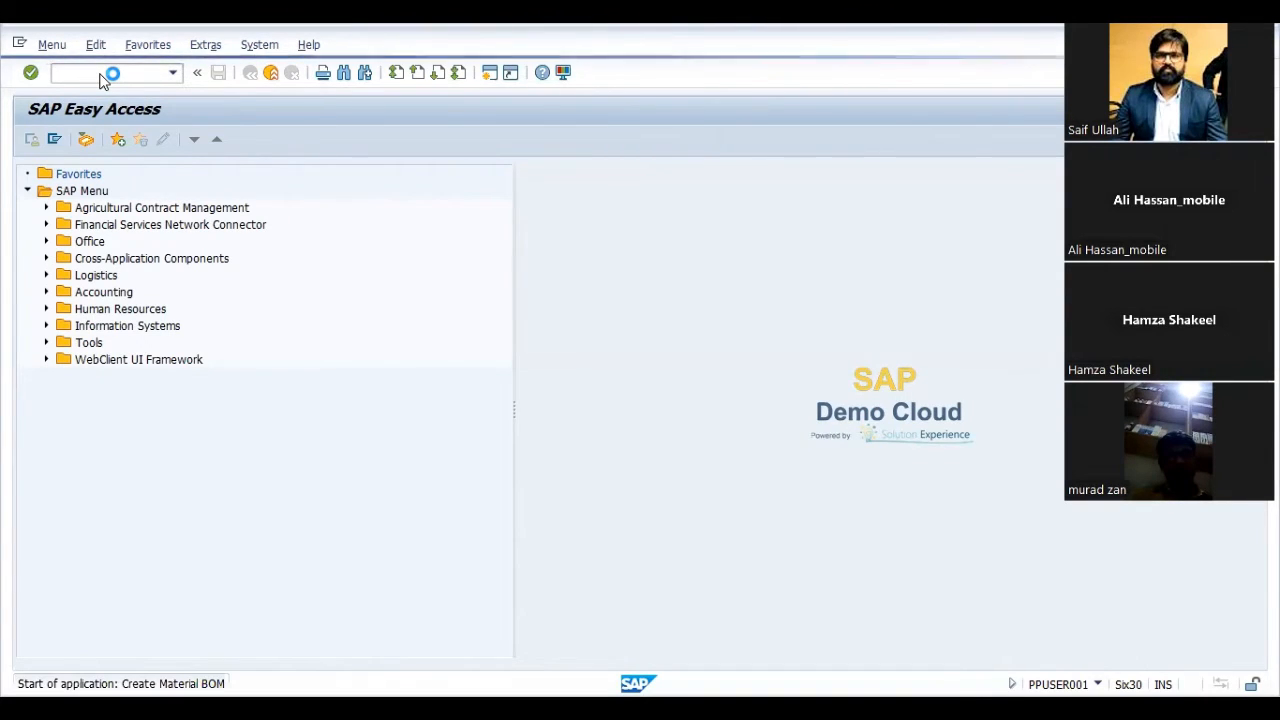
pyautogui.press('Tab')
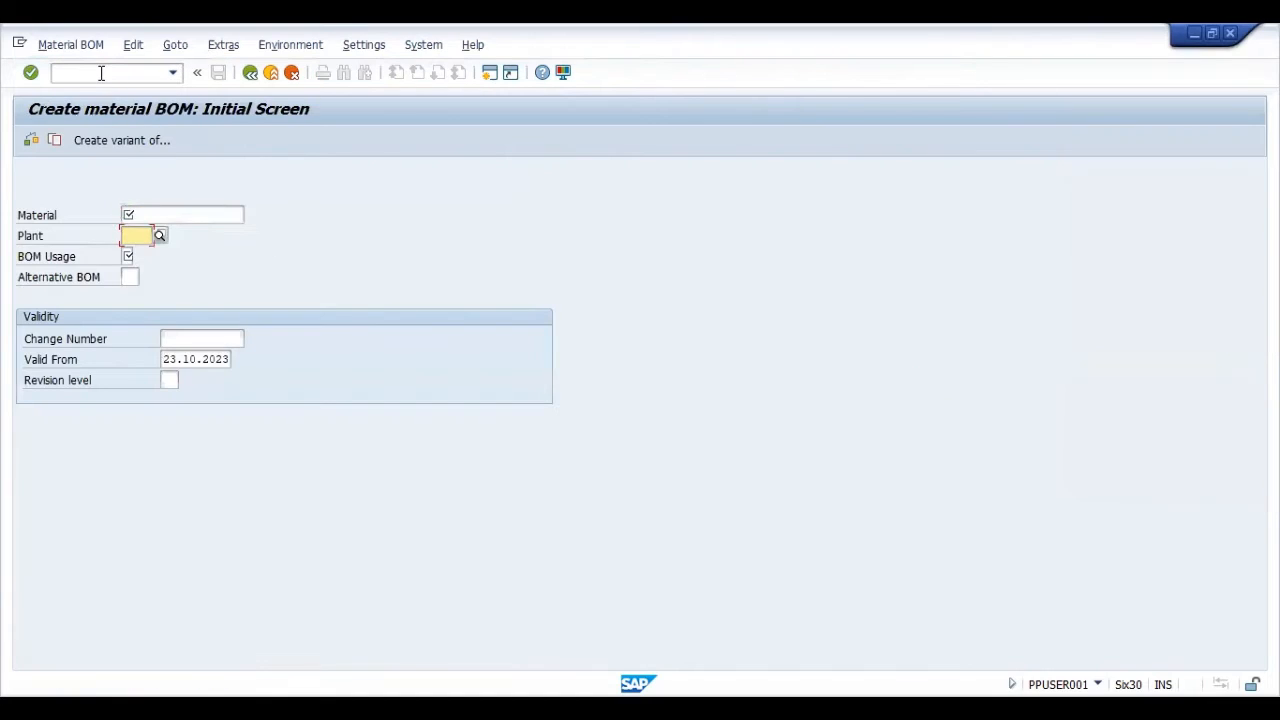
pyautogui.hotkey('shift', 'Tab')
pyautogui.press('Down')
pyautogui.press('Down')
pyautogui.press('Down')
pyautogui.press('Down')
pyautogui.press('Down')
pyautogui.press('Down')
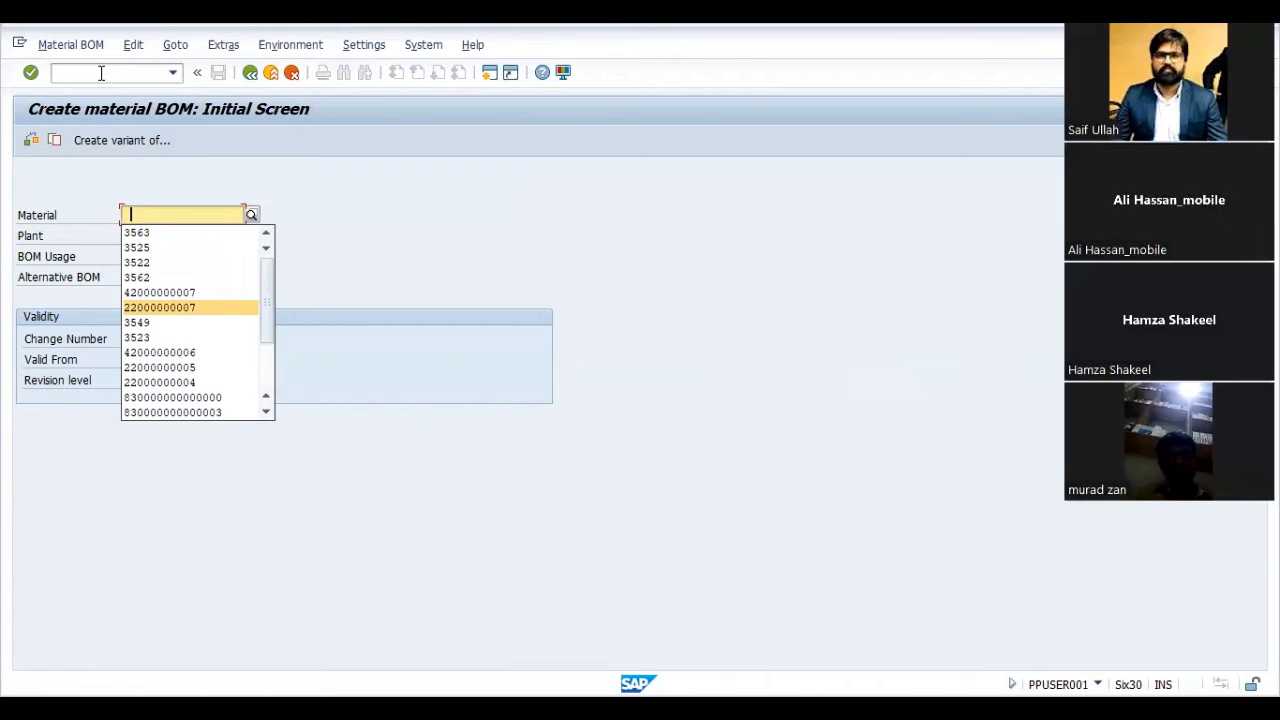
pyautogui.press('Return')
pyautogui.press('Return')
pyautogui.write('1')
pyautogui.press('Return')
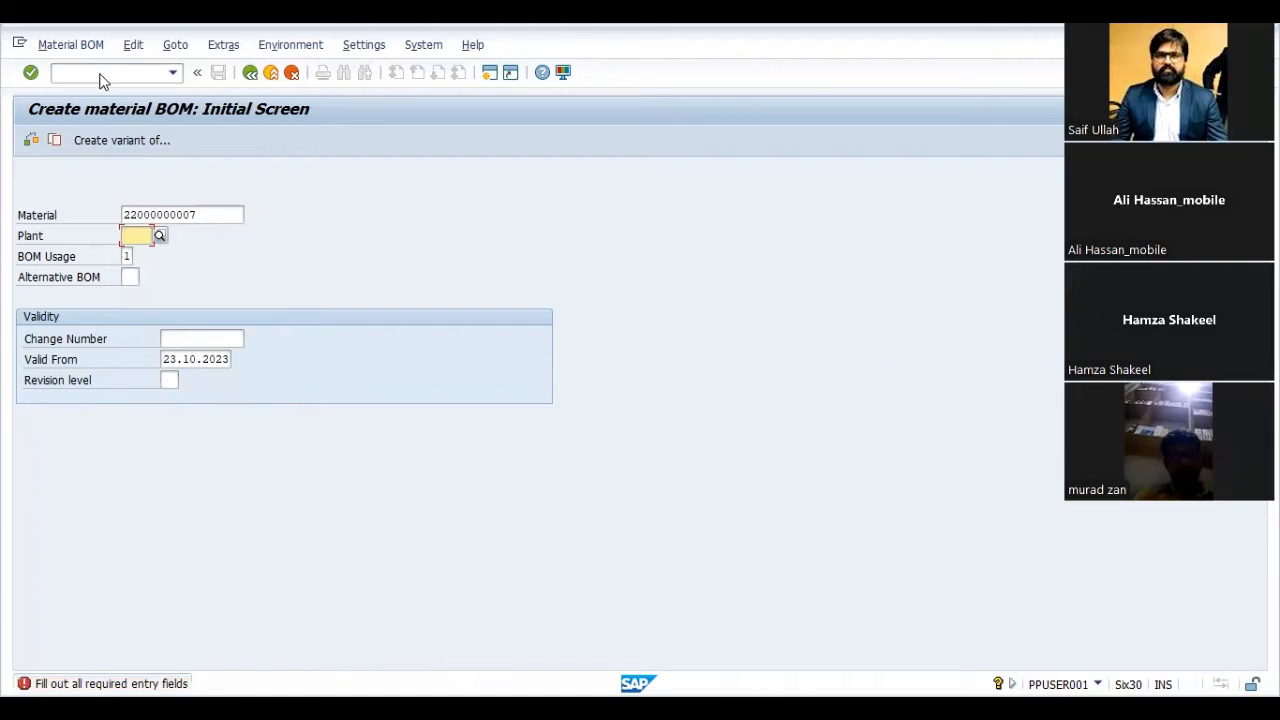
pyautogui.write('SAIF')
pyautogui.press('Return')
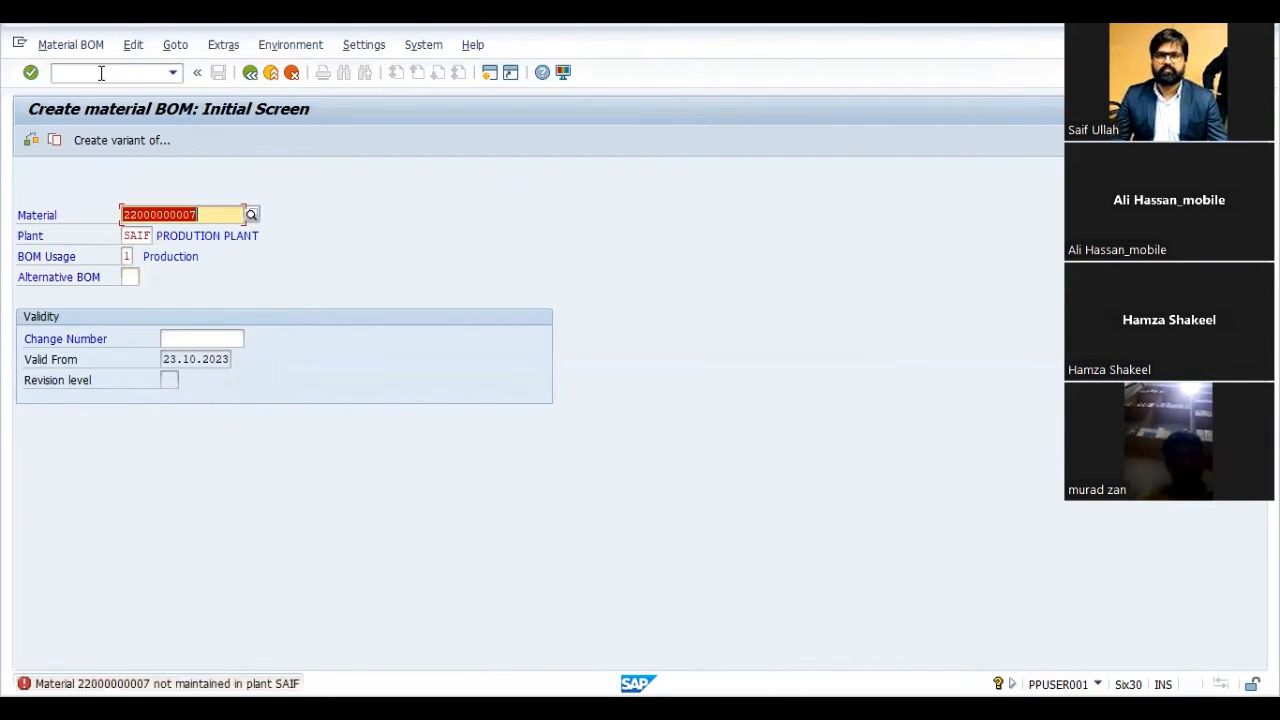
# - Change the plant to 4001, accept the entries and leave the BOM creation without adding an alternative
pyautogui.press('Tab')
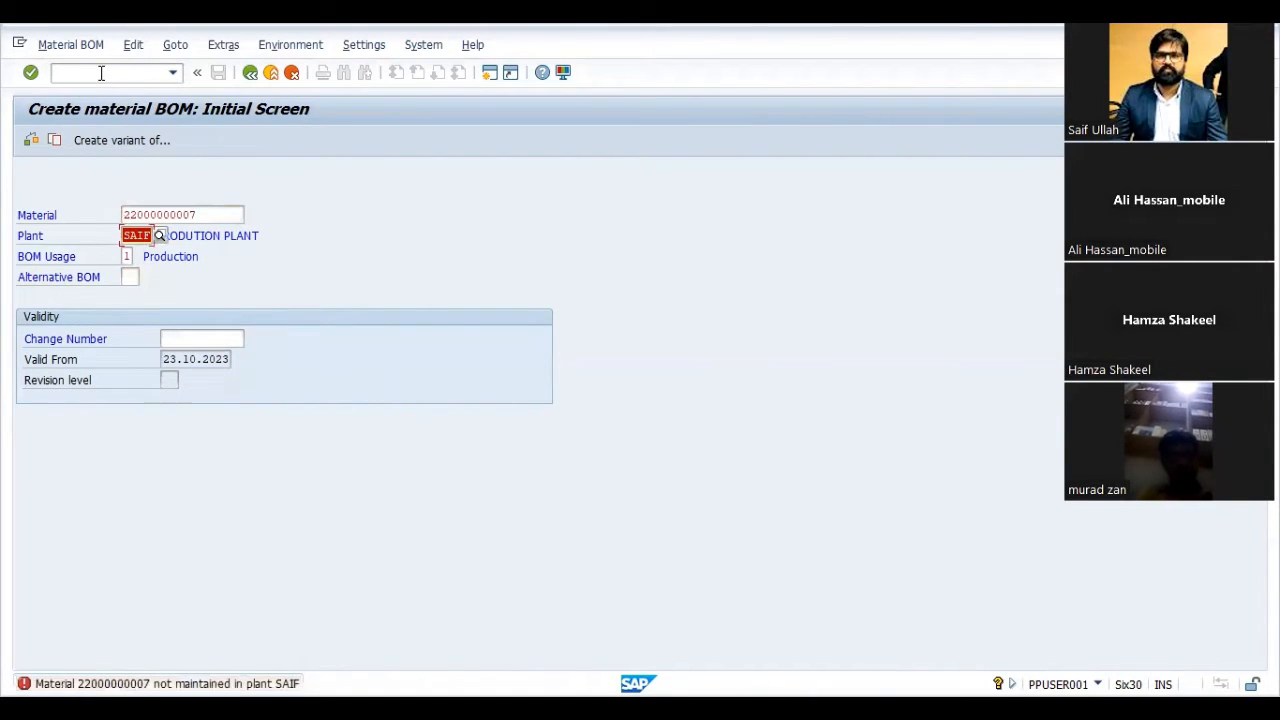
pyautogui.write('4001')
pyautogui.press('Return')
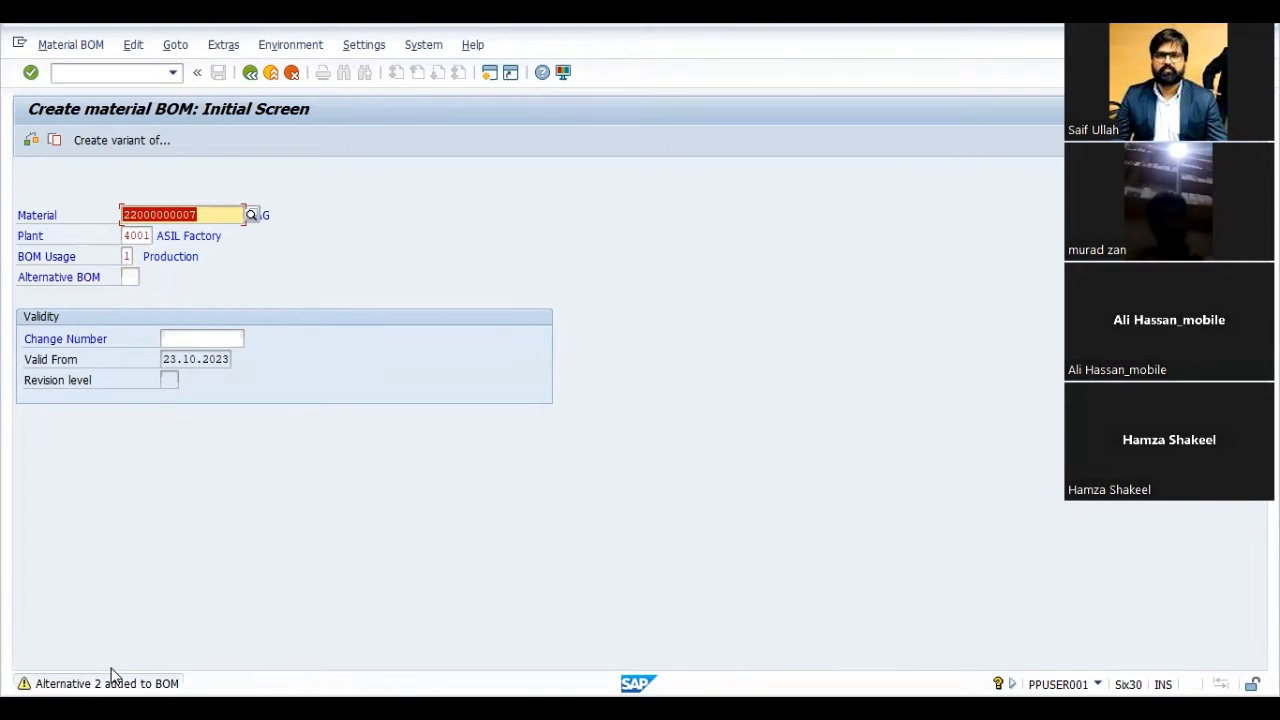
pyautogui.press('Return')
pyautogui.click(251, 70)
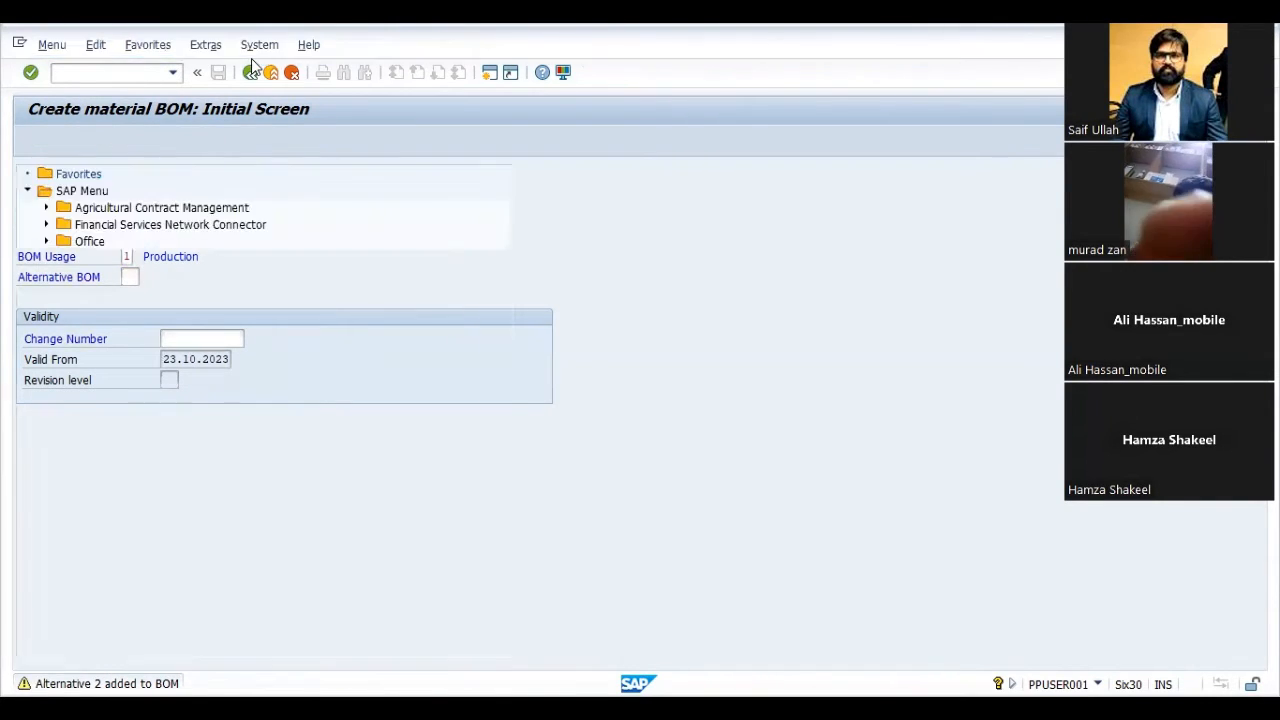
pyautogui.write('cs03')
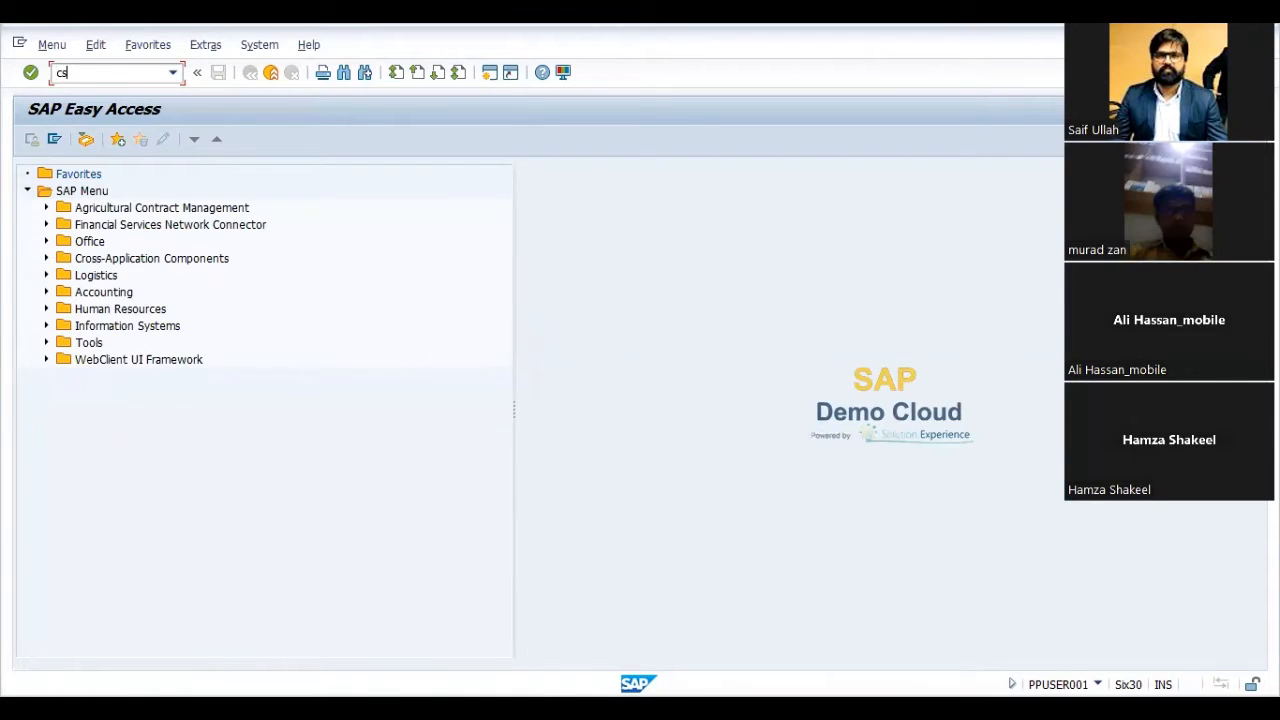
pyautogui.press('Return')
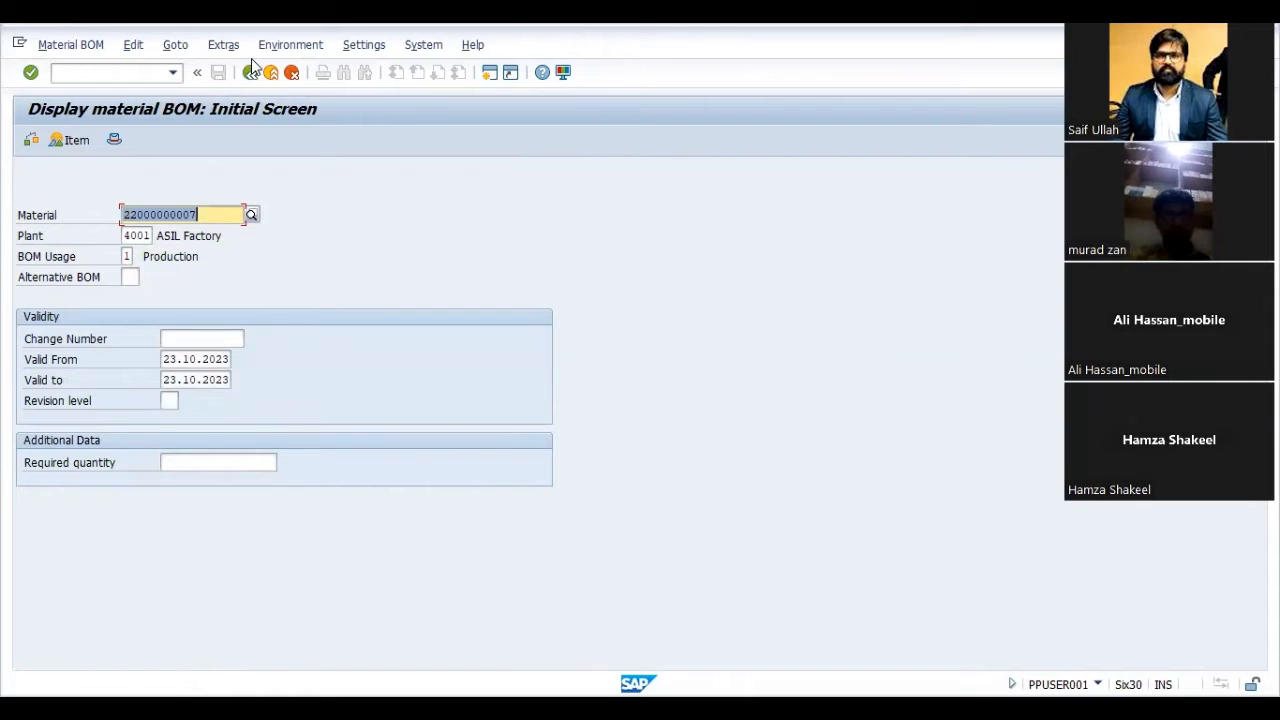
pyautogui.press('Return')
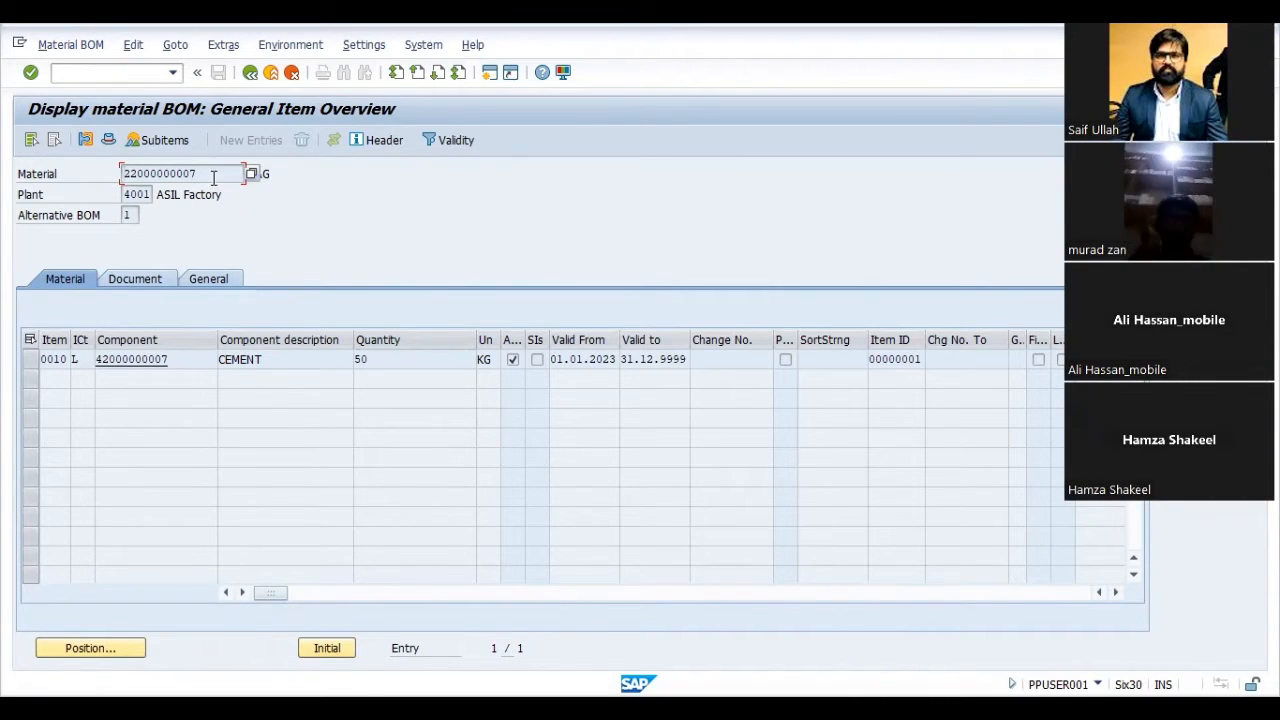
pyautogui.click(223, 358)
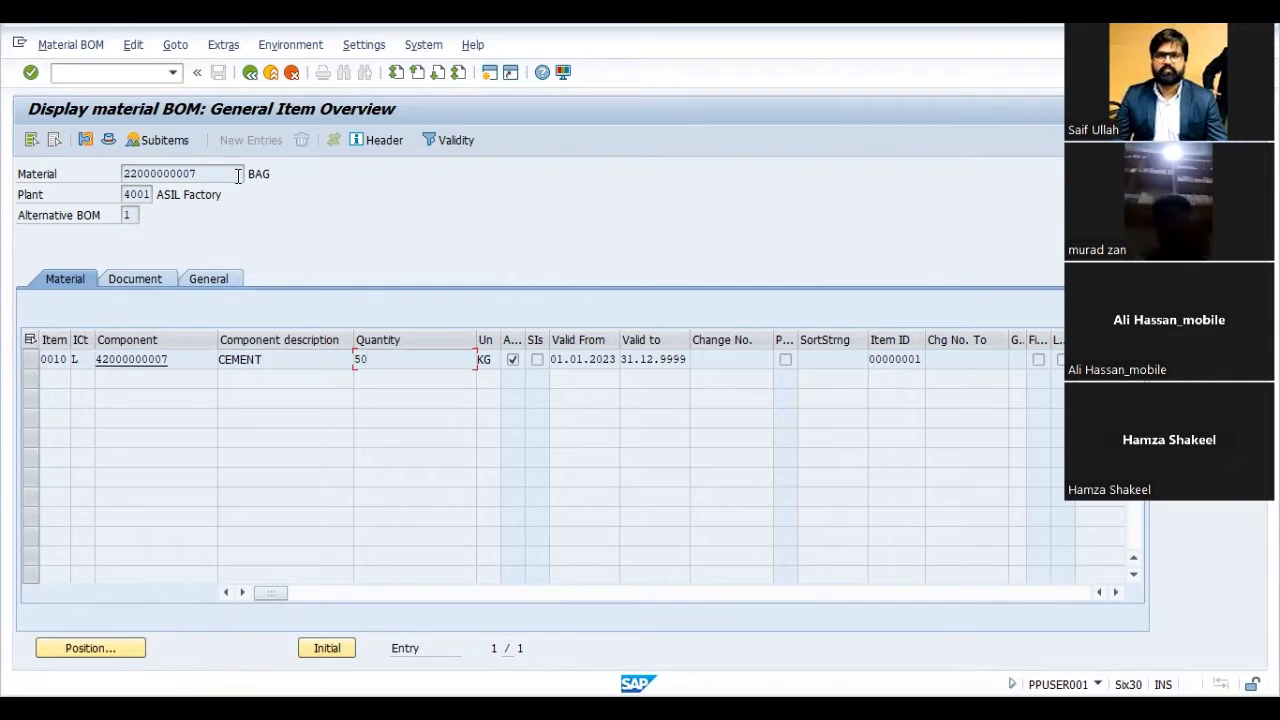
pyautogui.press('Return')
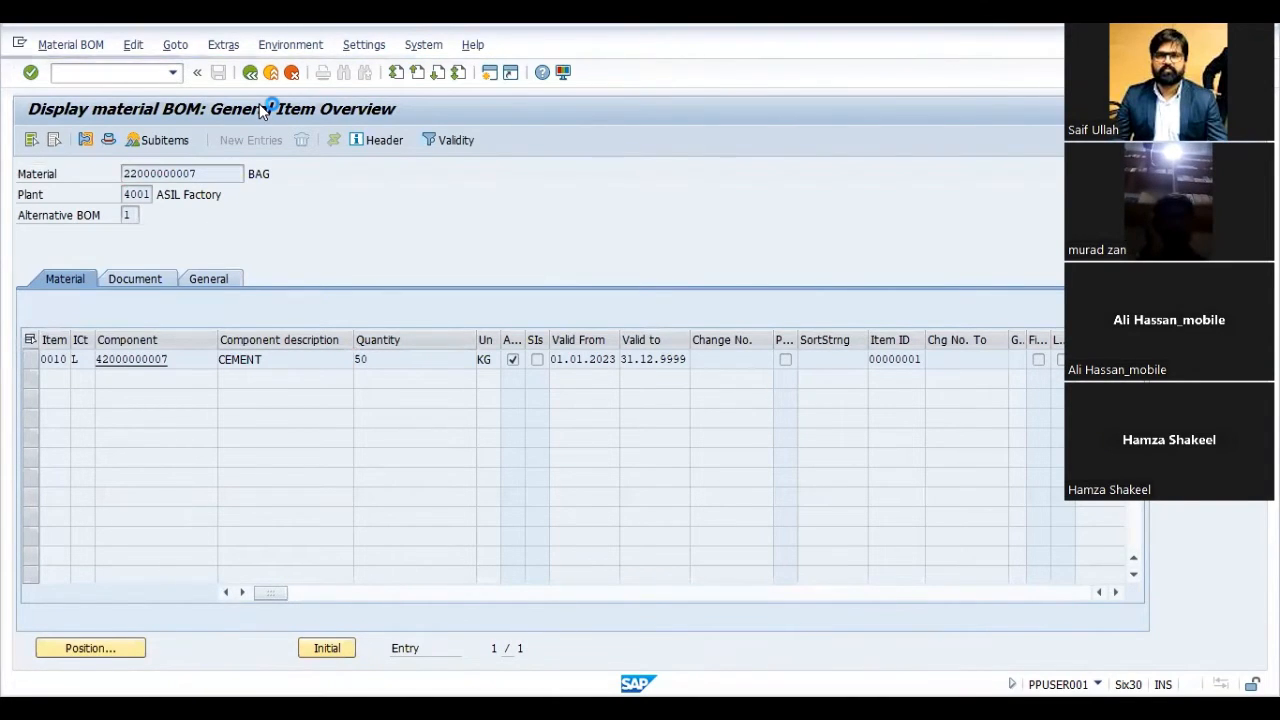
pyautogui.click(271, 76)
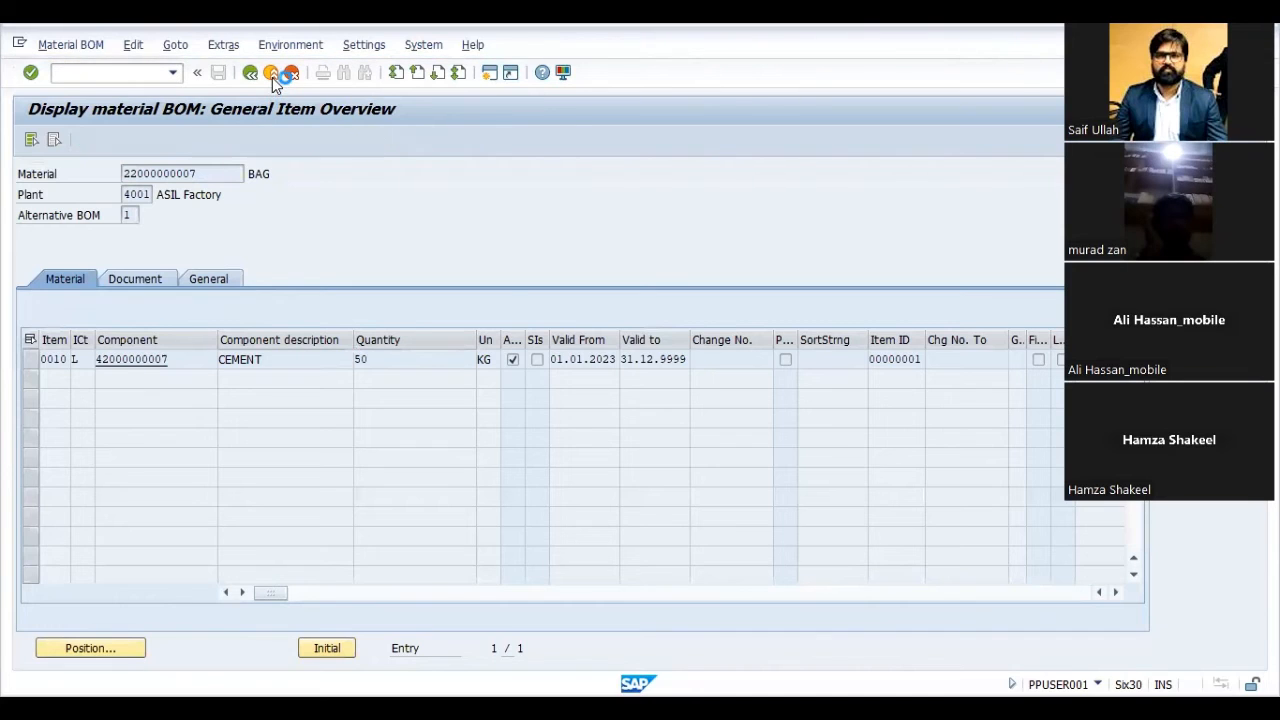
pyautogui.click(271, 76)
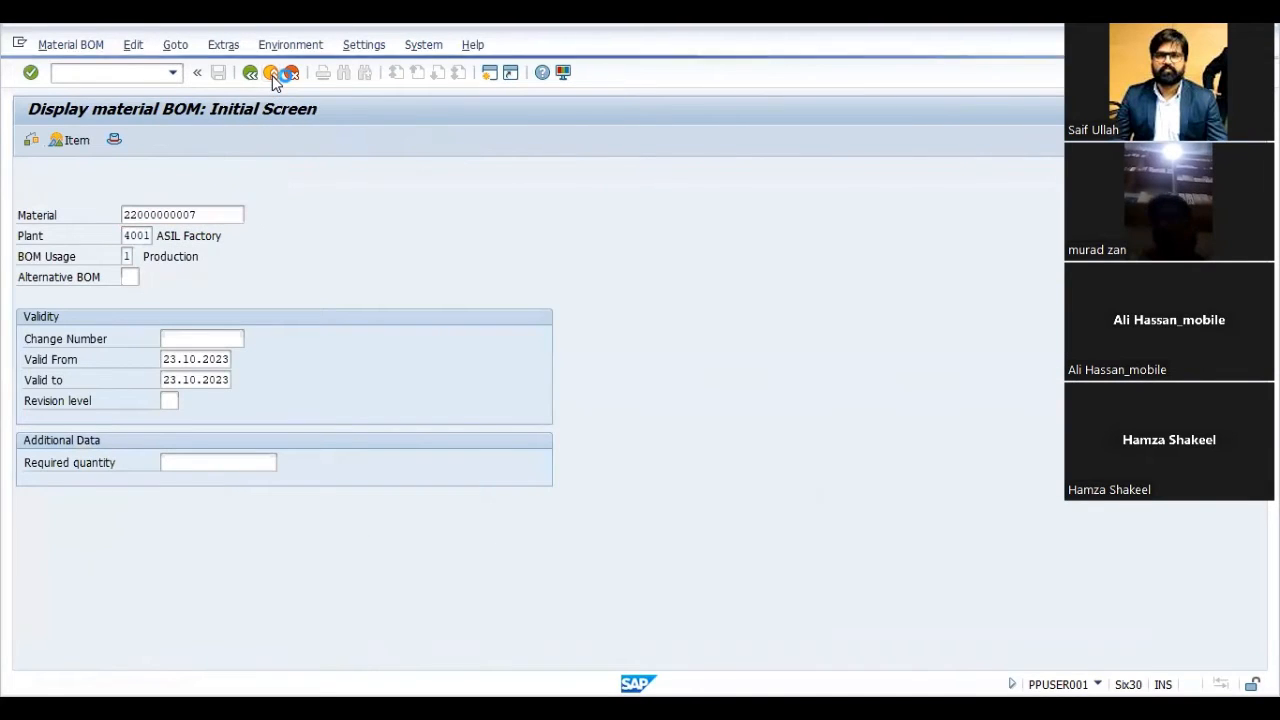
pyautogui.write('cs')
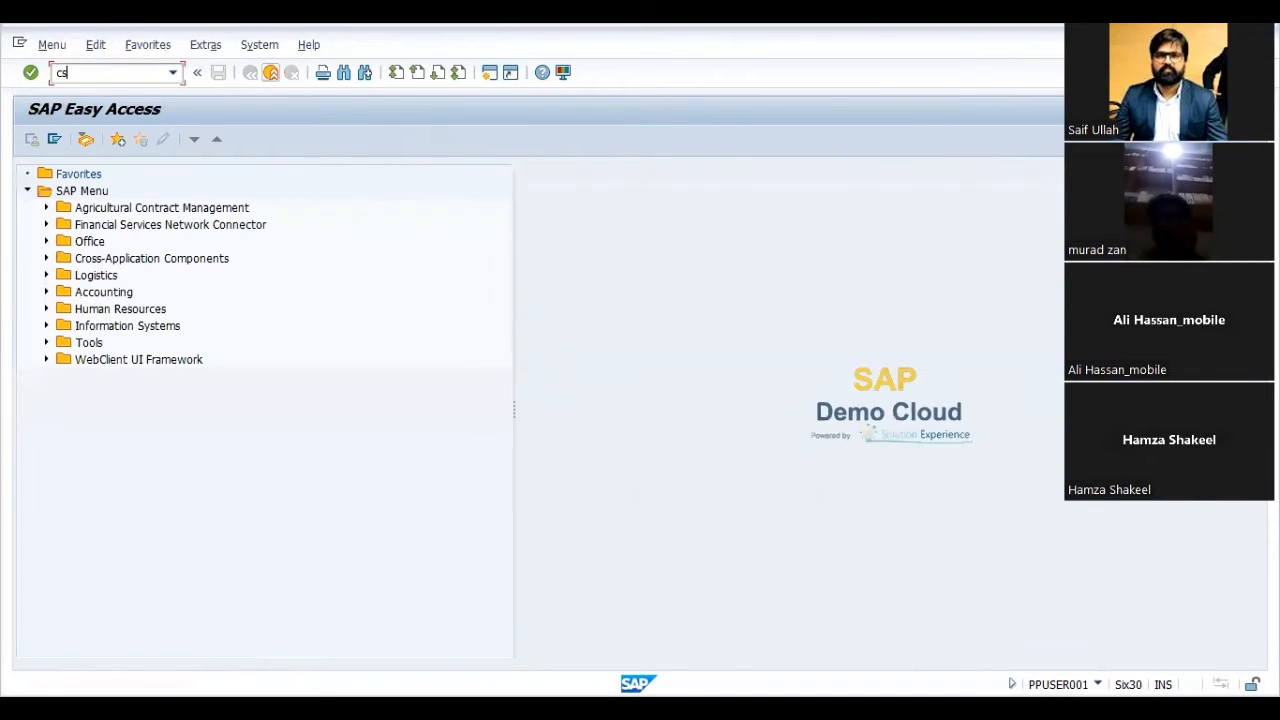
pyautogui.write('01')
pyautogui.press('Return')
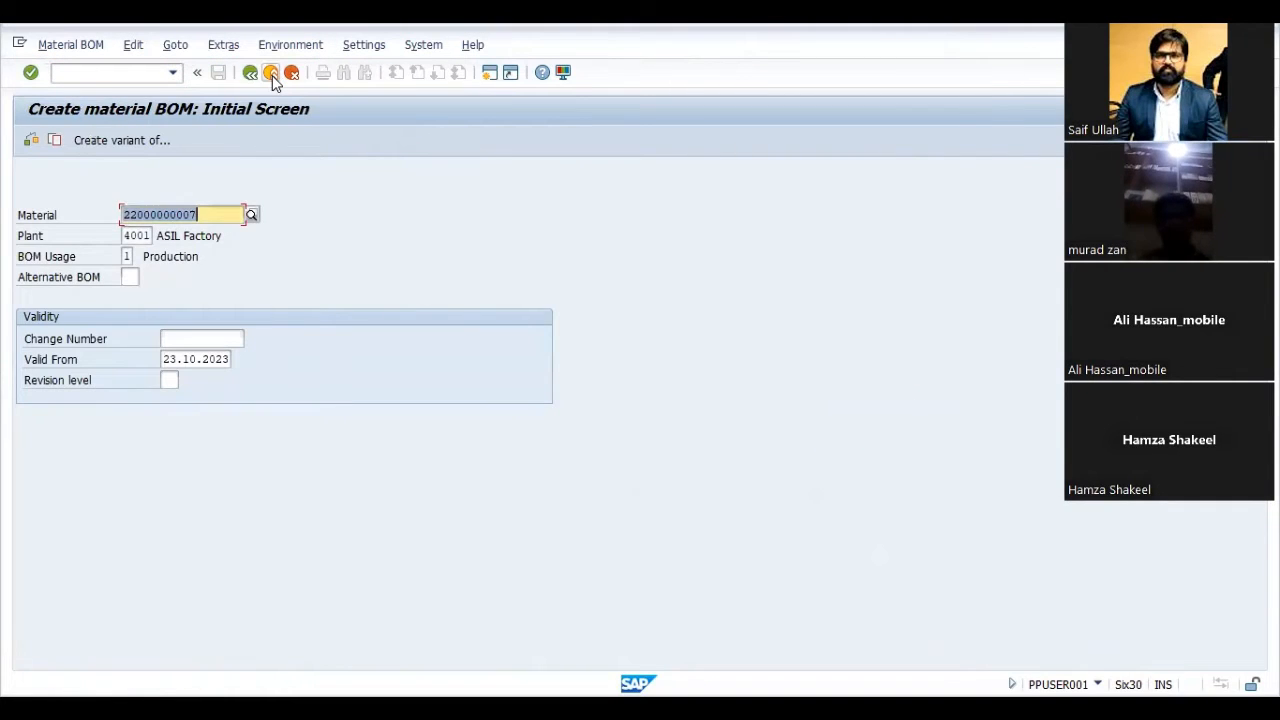
pyautogui.press('Tab')
pyautogui.press('Tab')
pyautogui.press('Tab')
pyautogui.press('Tab')
pyautogui.press('Tab')
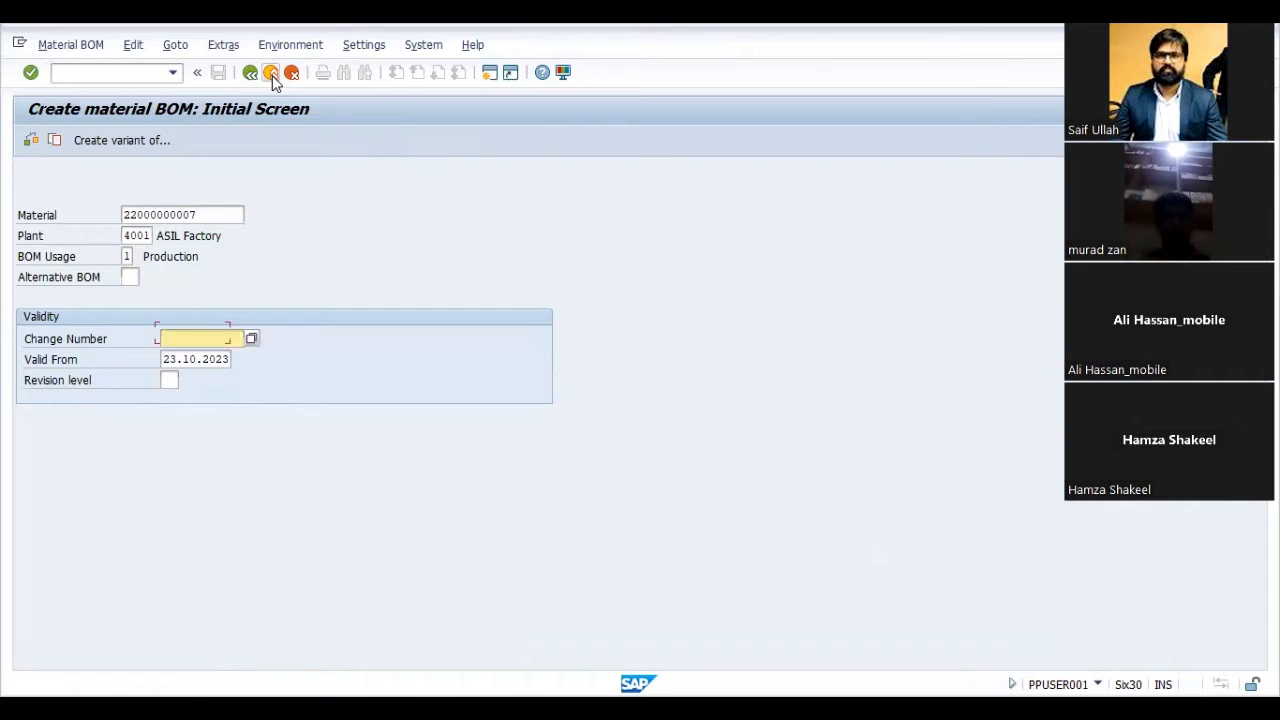
pyautogui.write('01012023')
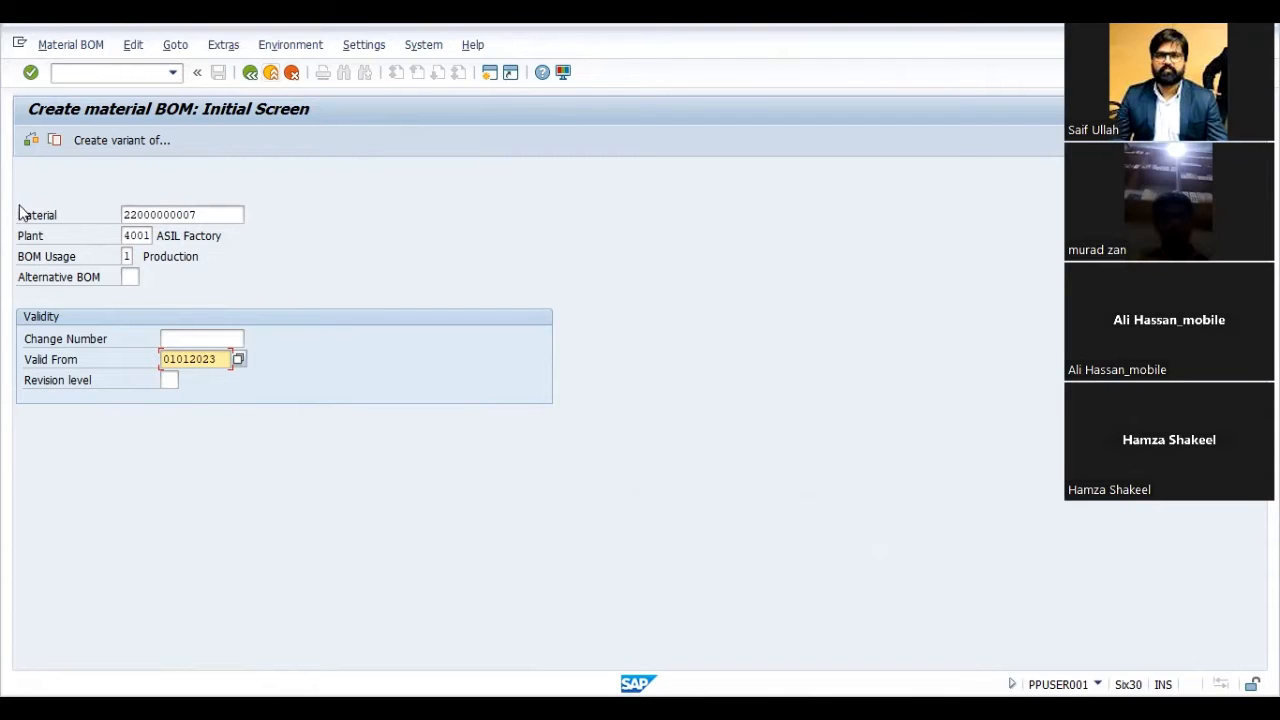
pyautogui.click(56, 140)
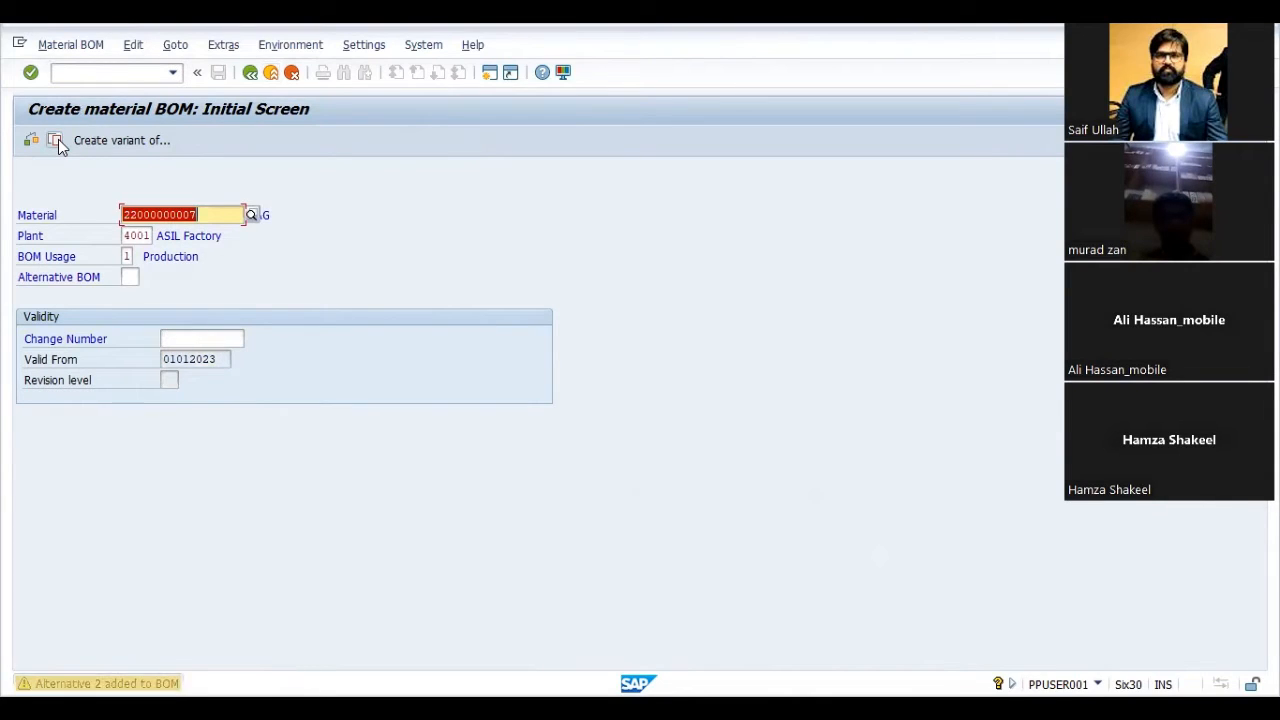
pyautogui.click(57, 140)
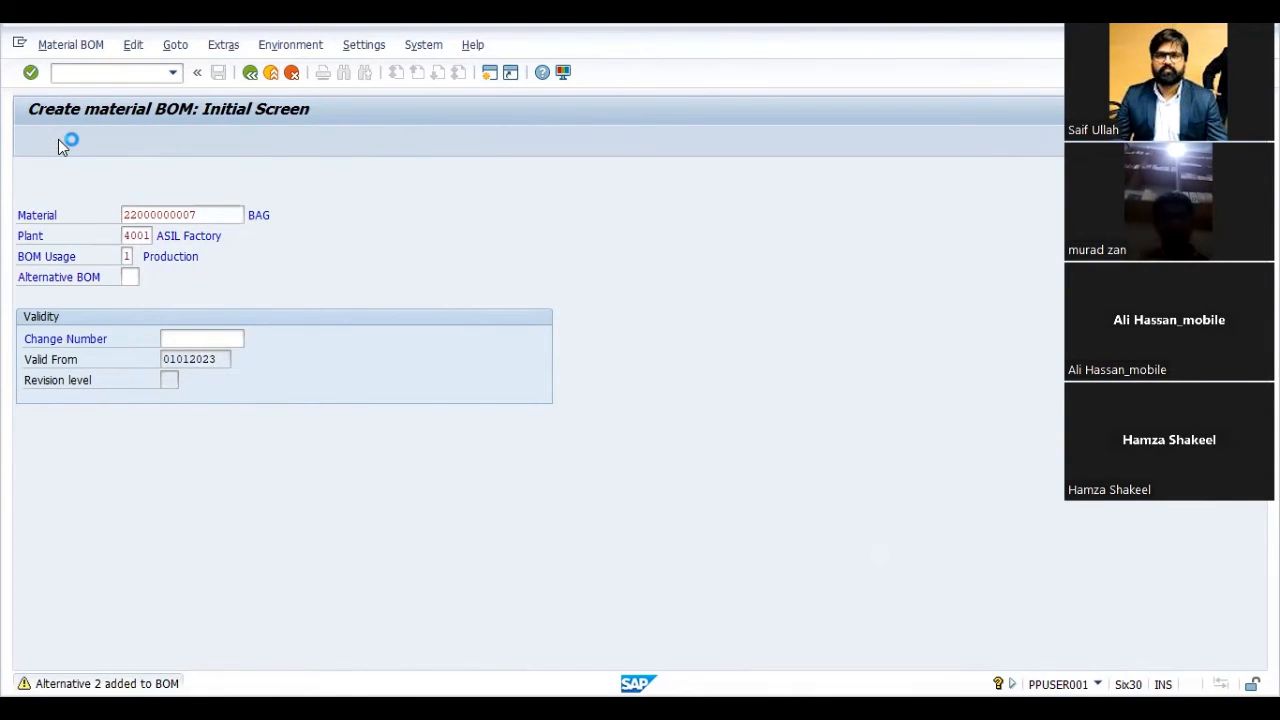
pyautogui.write('1')
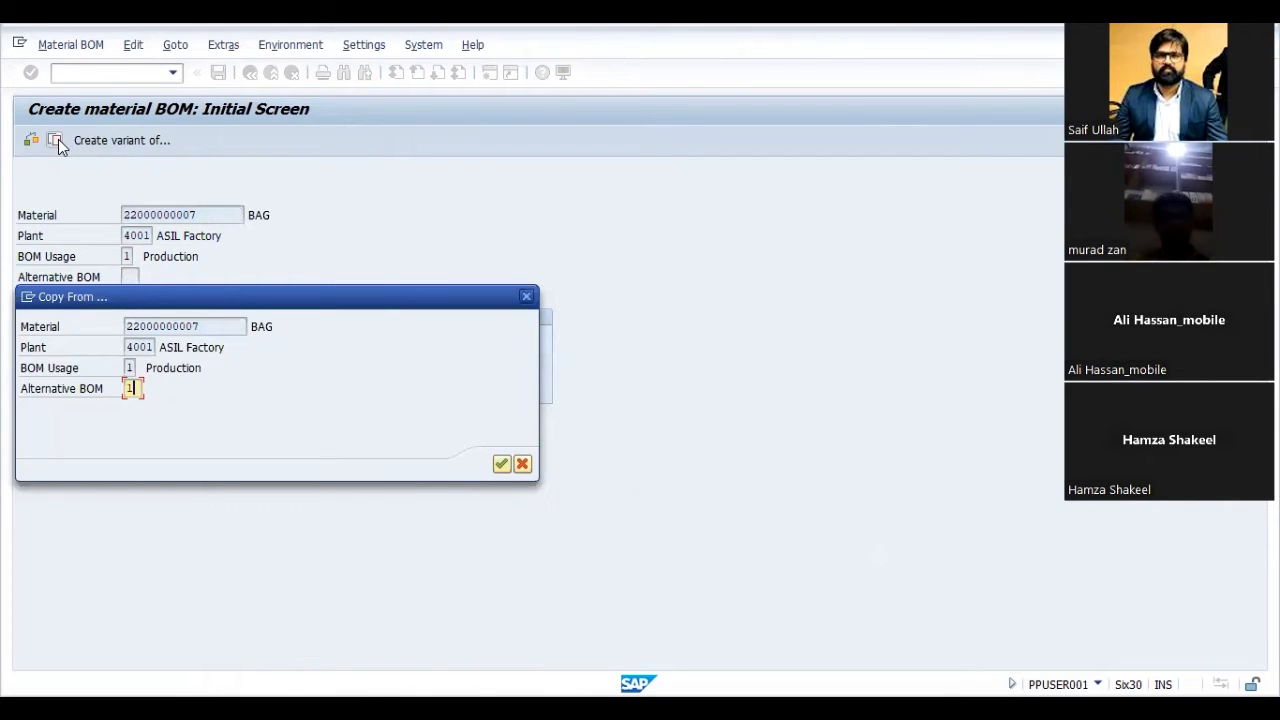
pyautogui.press('Return')
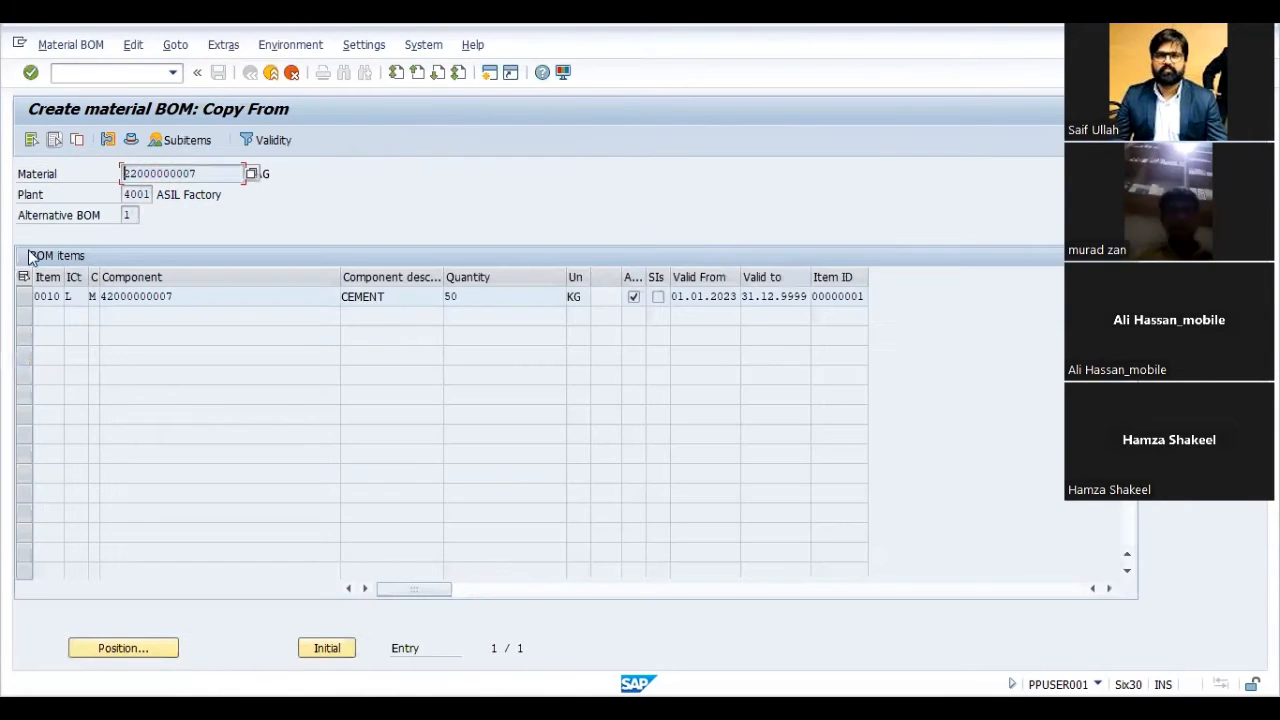
pyautogui.click(25, 297)
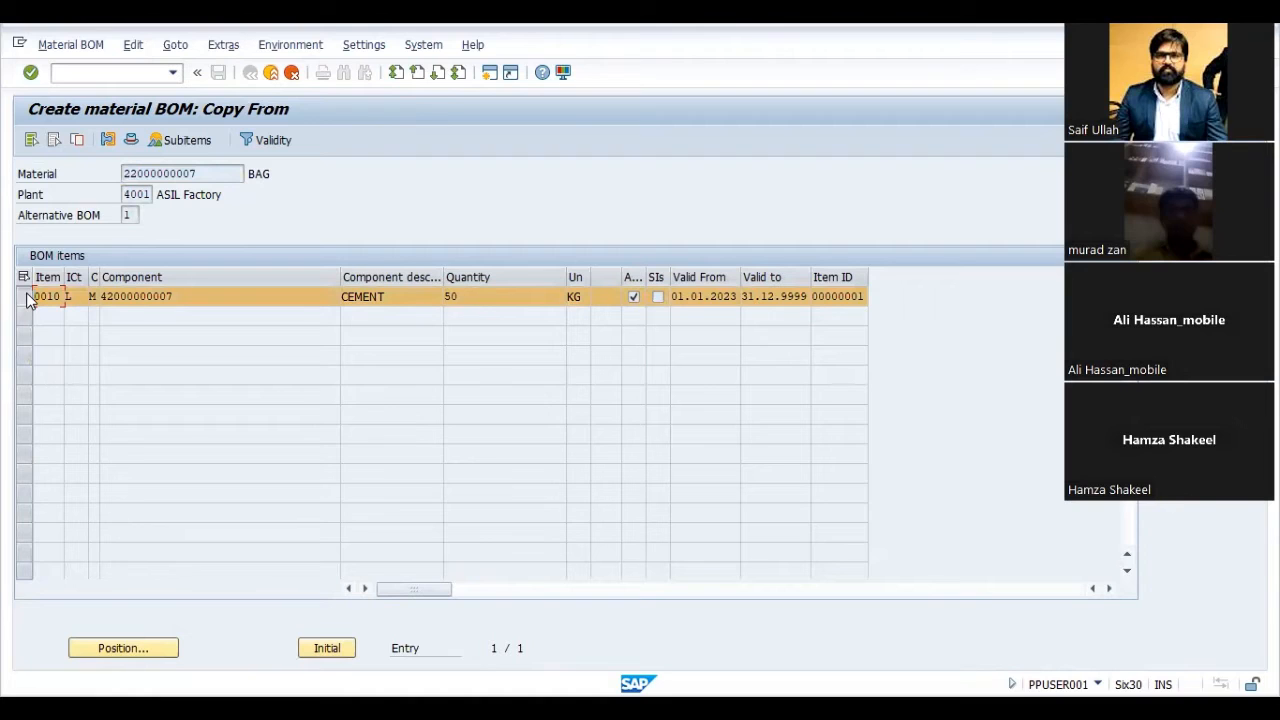
pyautogui.click(79, 140)
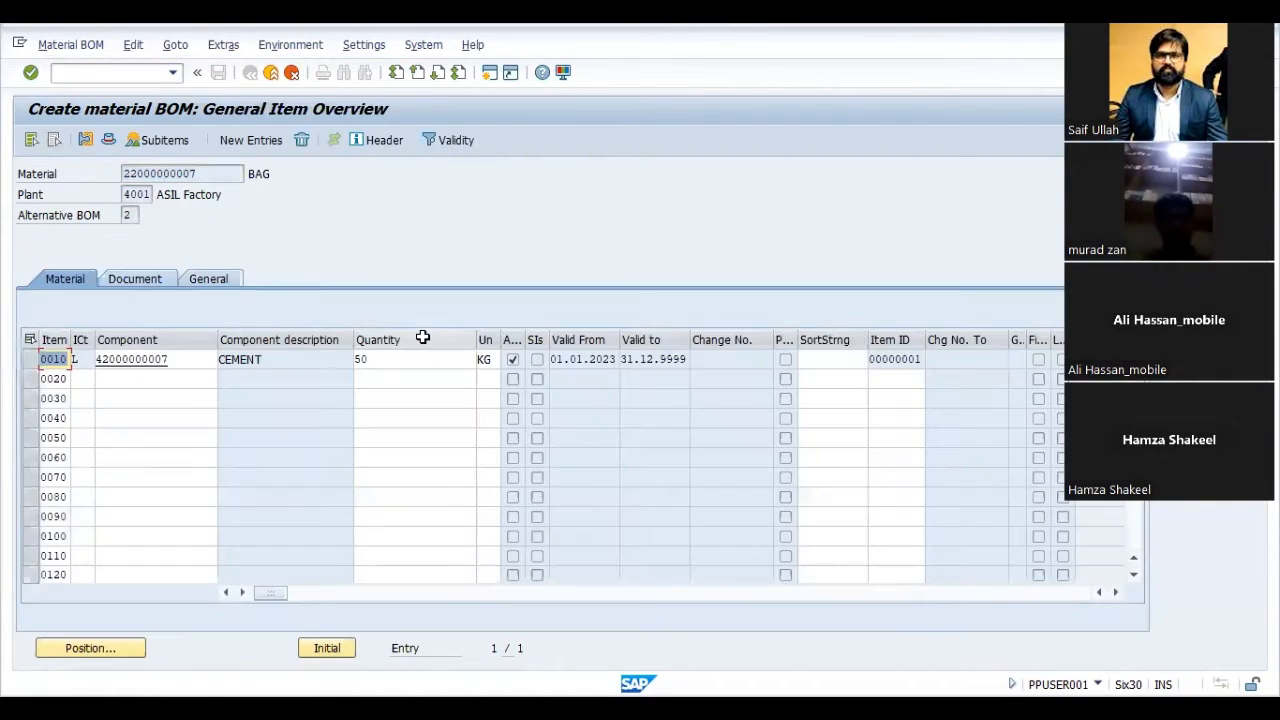
# - Set the cement component's quantity to 40 KG in alternative BOM 2 and save the BOM
pyautogui.click(410, 362)
pyautogui.press('BackSpace')
pyautogui.press('BackSpace')
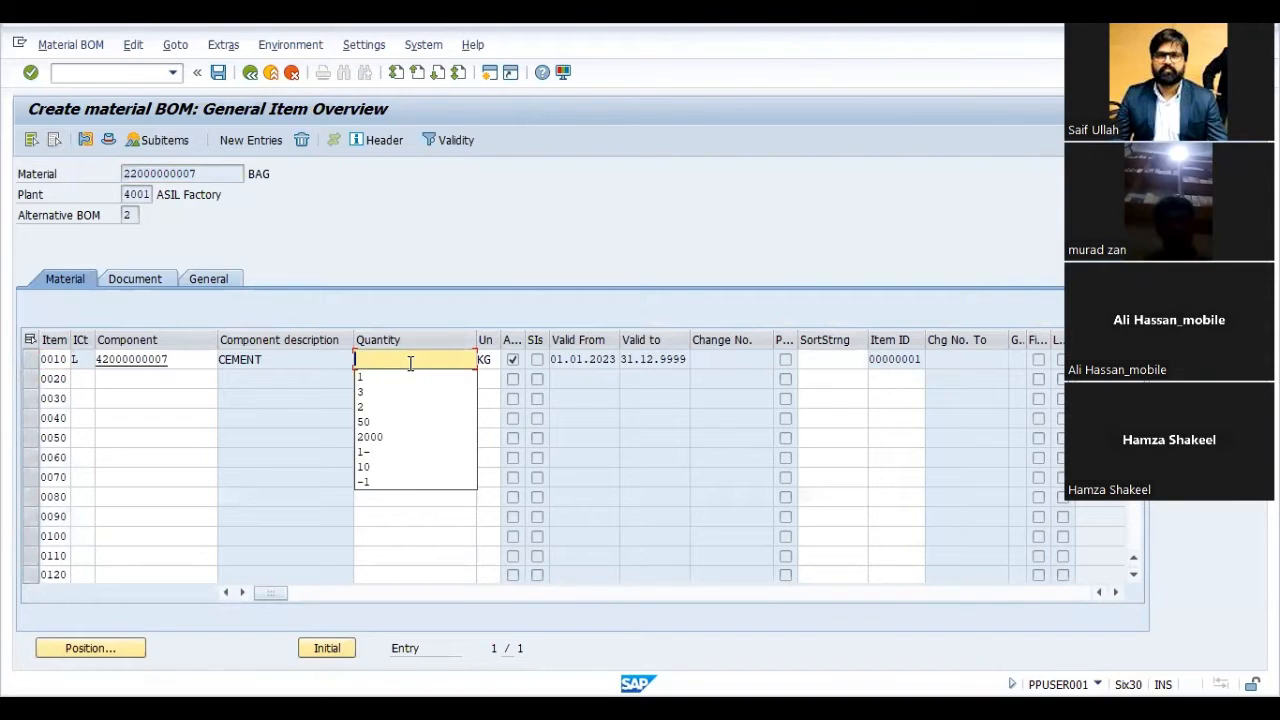
pyautogui.write('40')
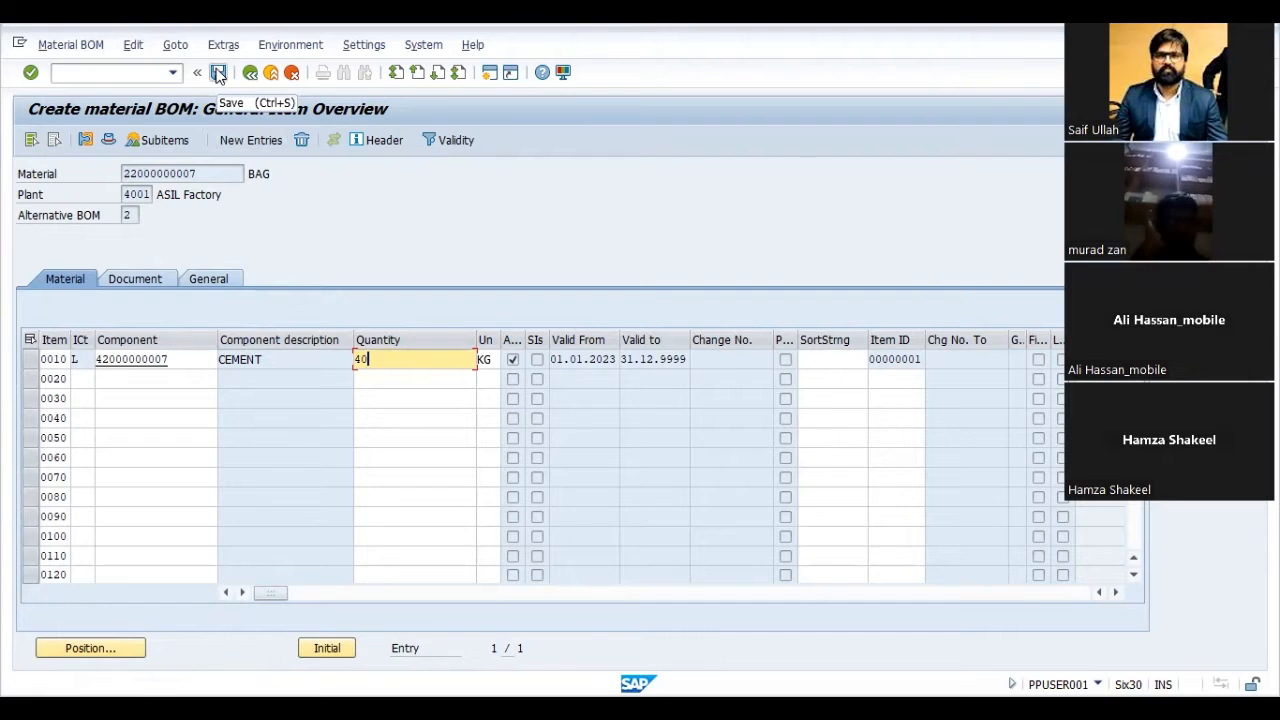
pyautogui.click(218, 74)
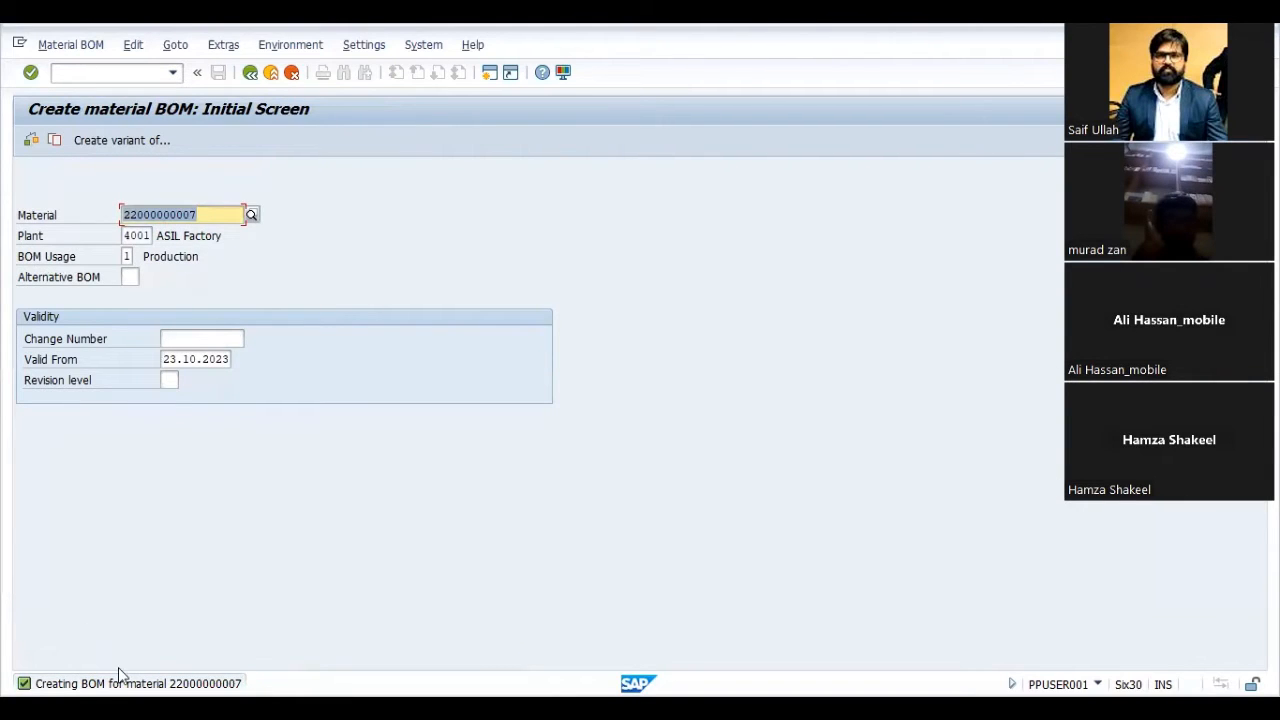
pyautogui.click(84, 45)
pyautogui.click(77, 124)
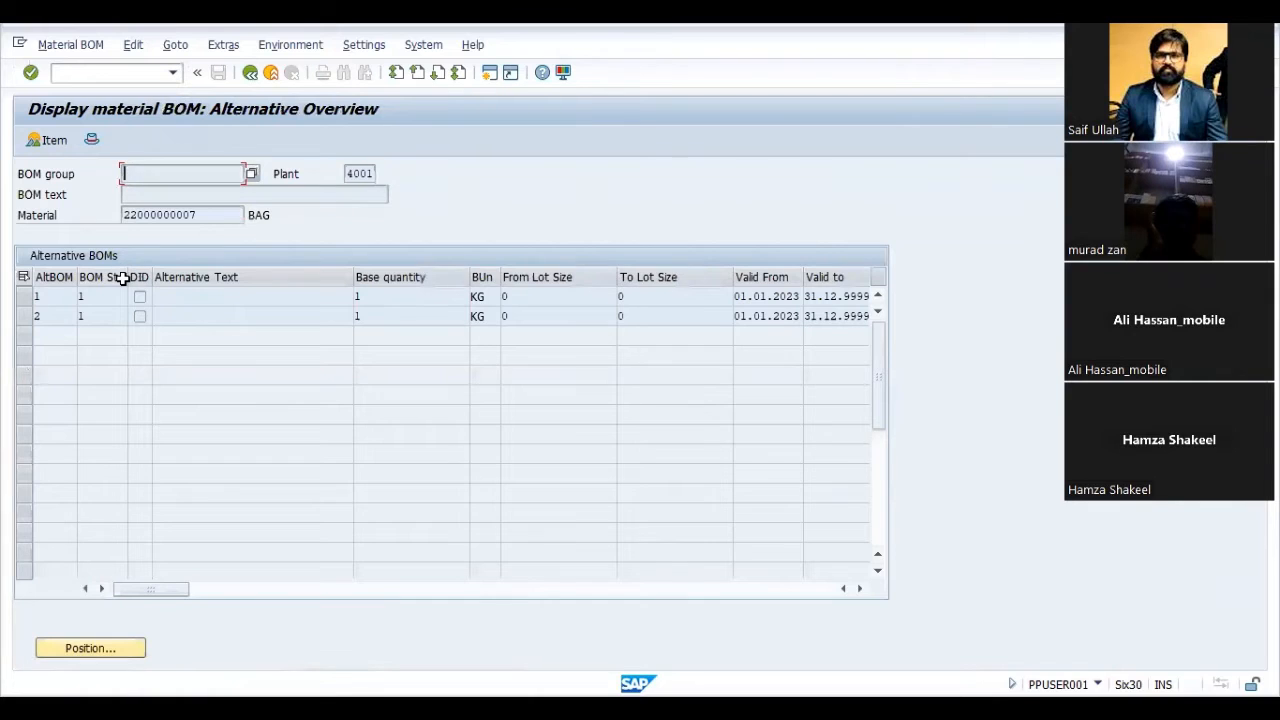
pyautogui.click(61, 299)
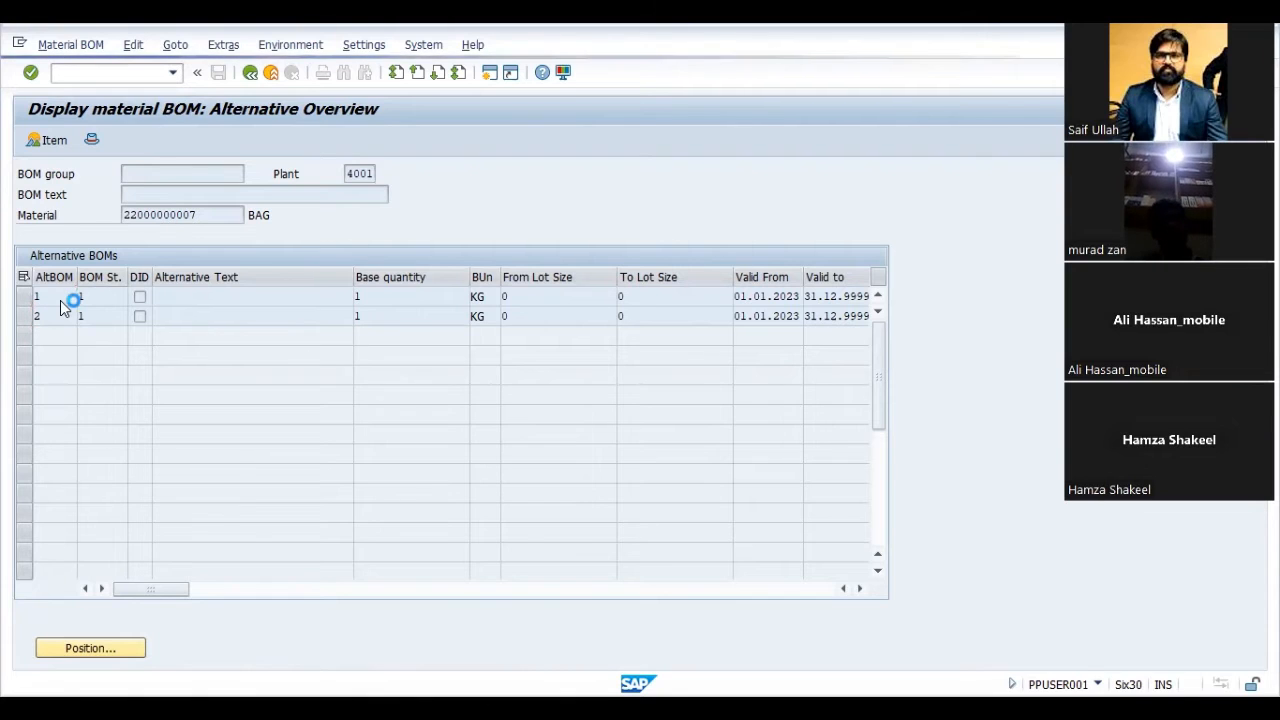
pyautogui.doubleClick(60, 298)
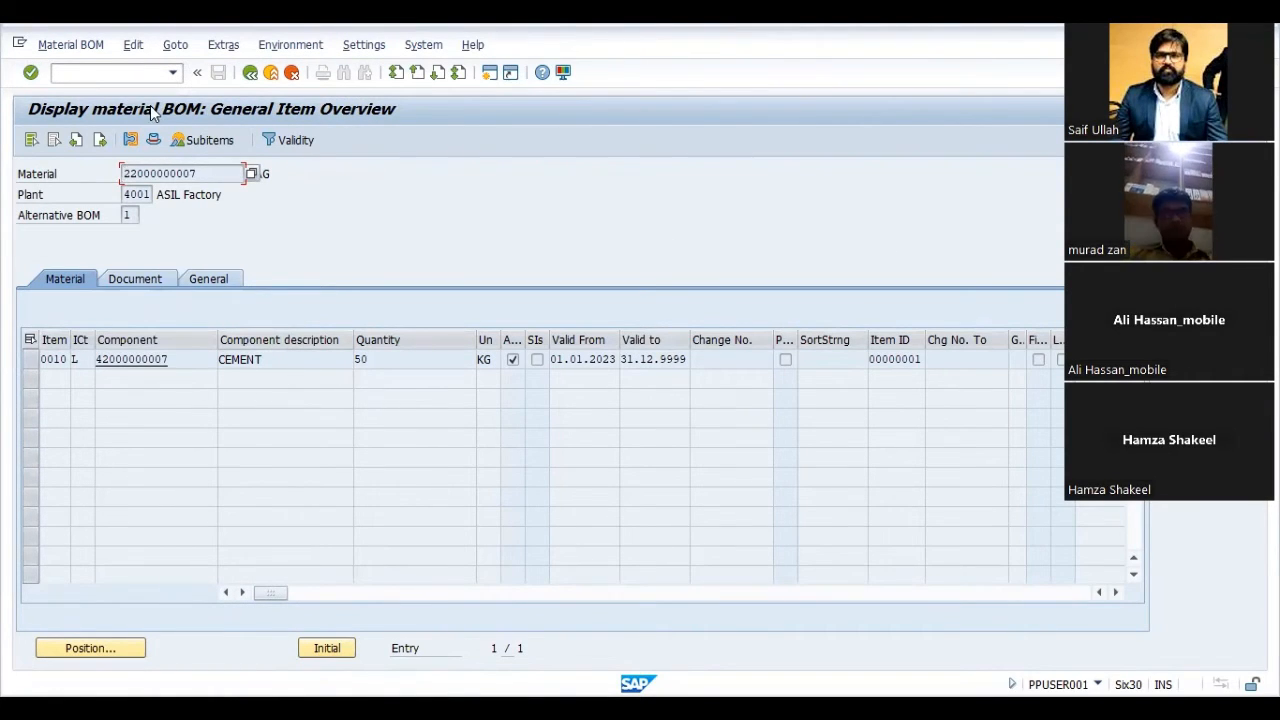
pyautogui.click(249, 75)
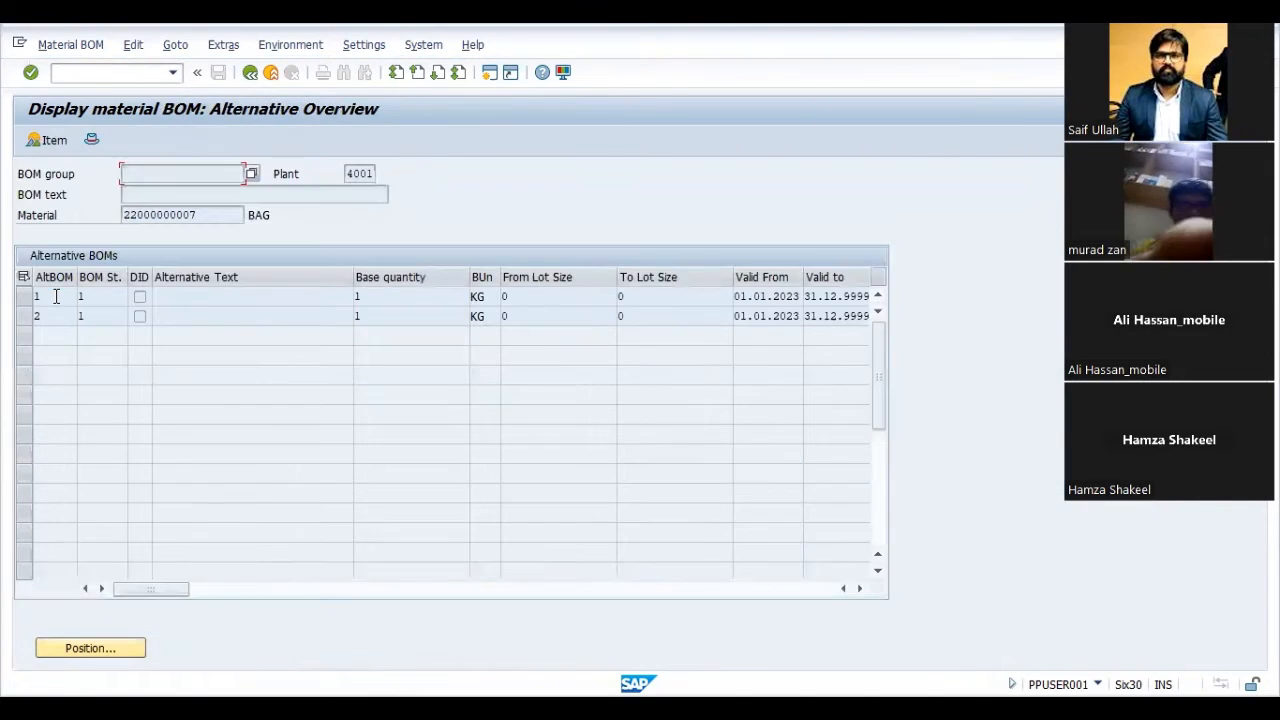
pyautogui.doubleClick(55, 317)
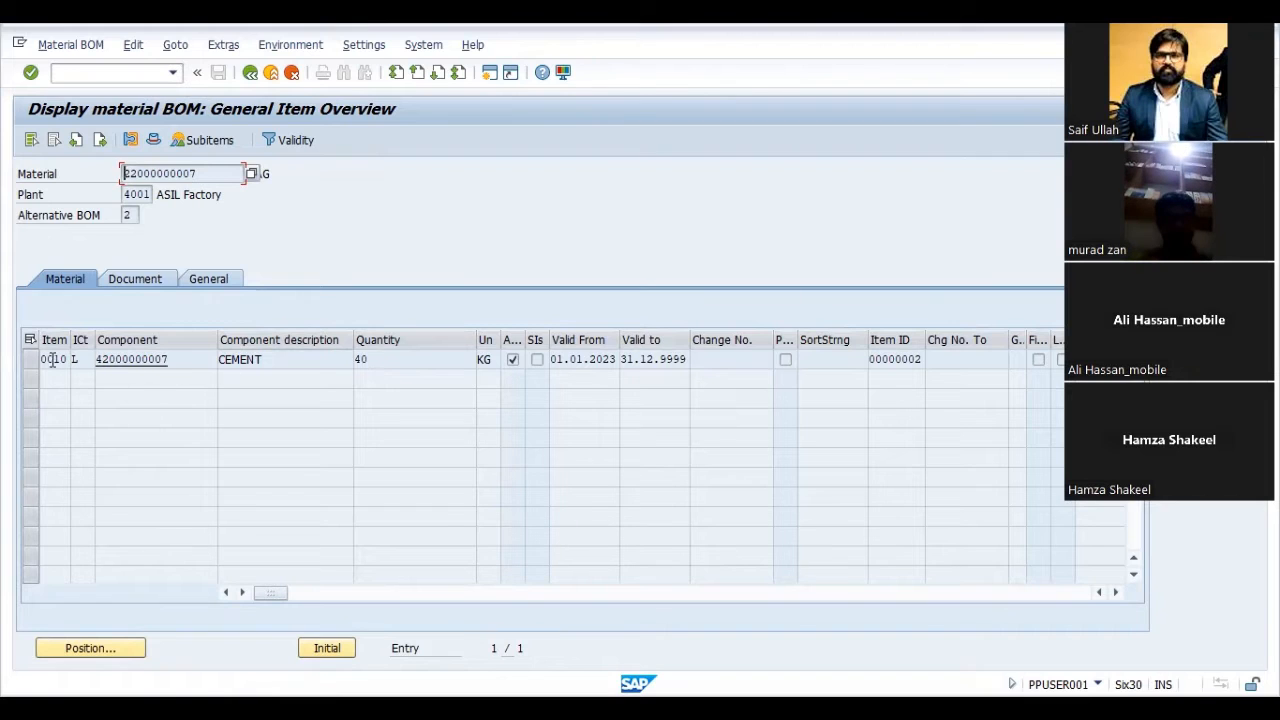
pyautogui.click(272, 74)
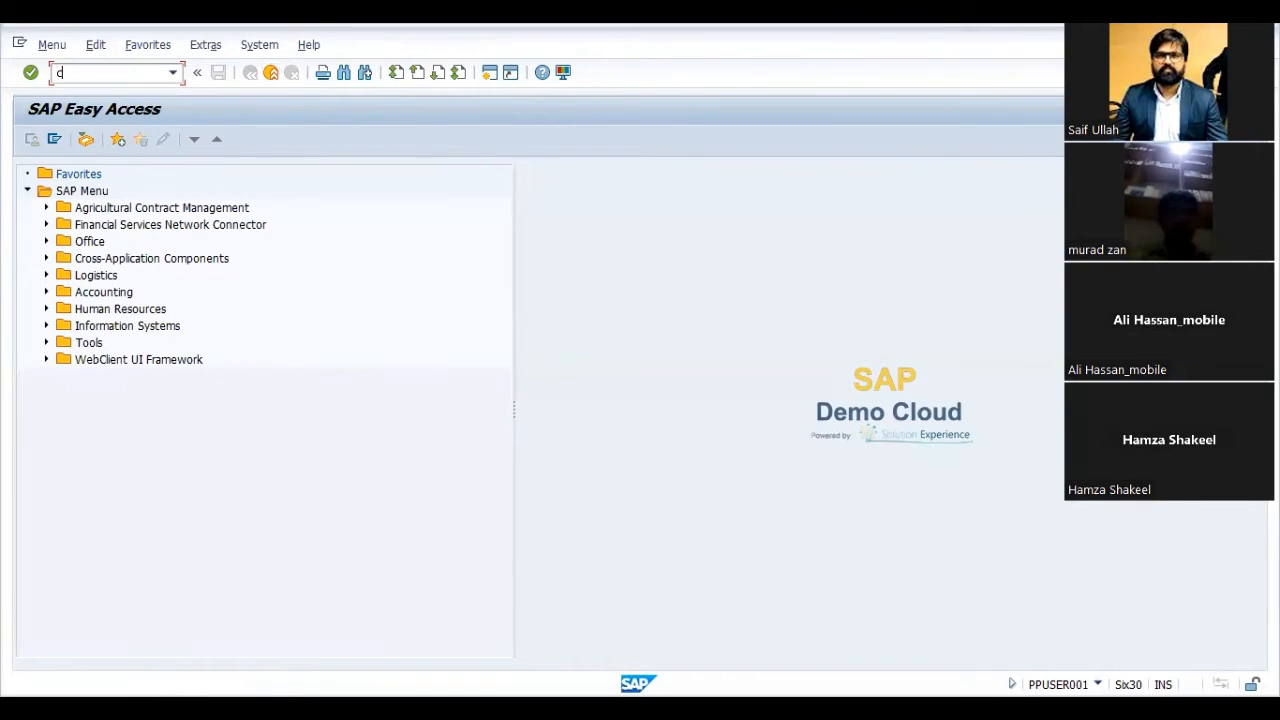
pyautogui.write('01')
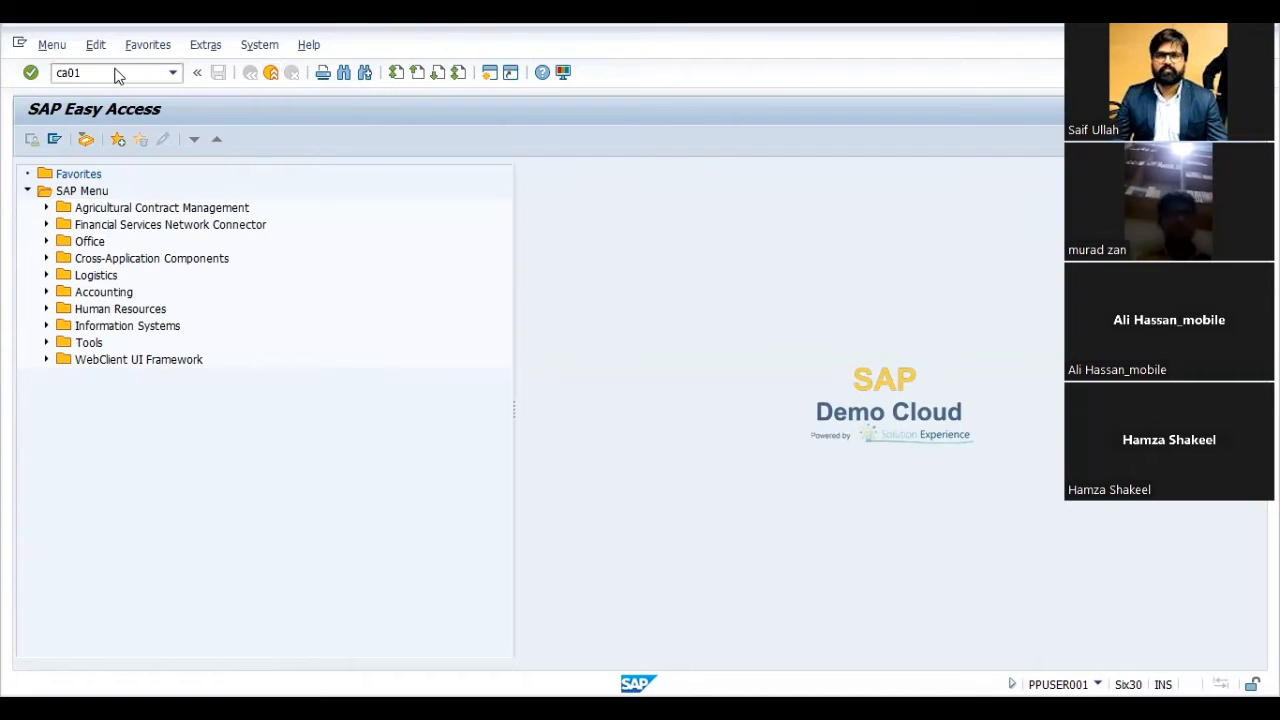
pyautogui.press('Return')
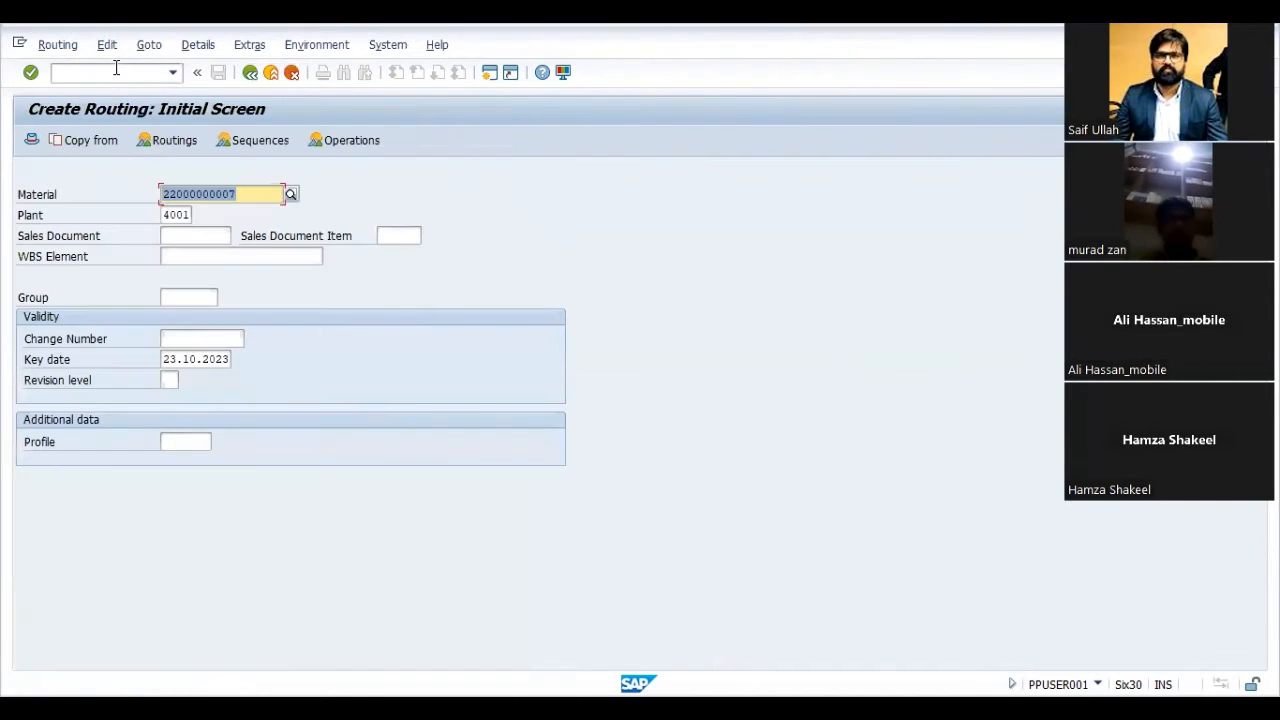
pyautogui.press('Tab')
pyautogui.press('Tab')
pyautogui.press('Tab')
pyautogui.press('Tab')
pyautogui.press('Tab')
pyautogui.press('Tab')
pyautogui.press('Tab')
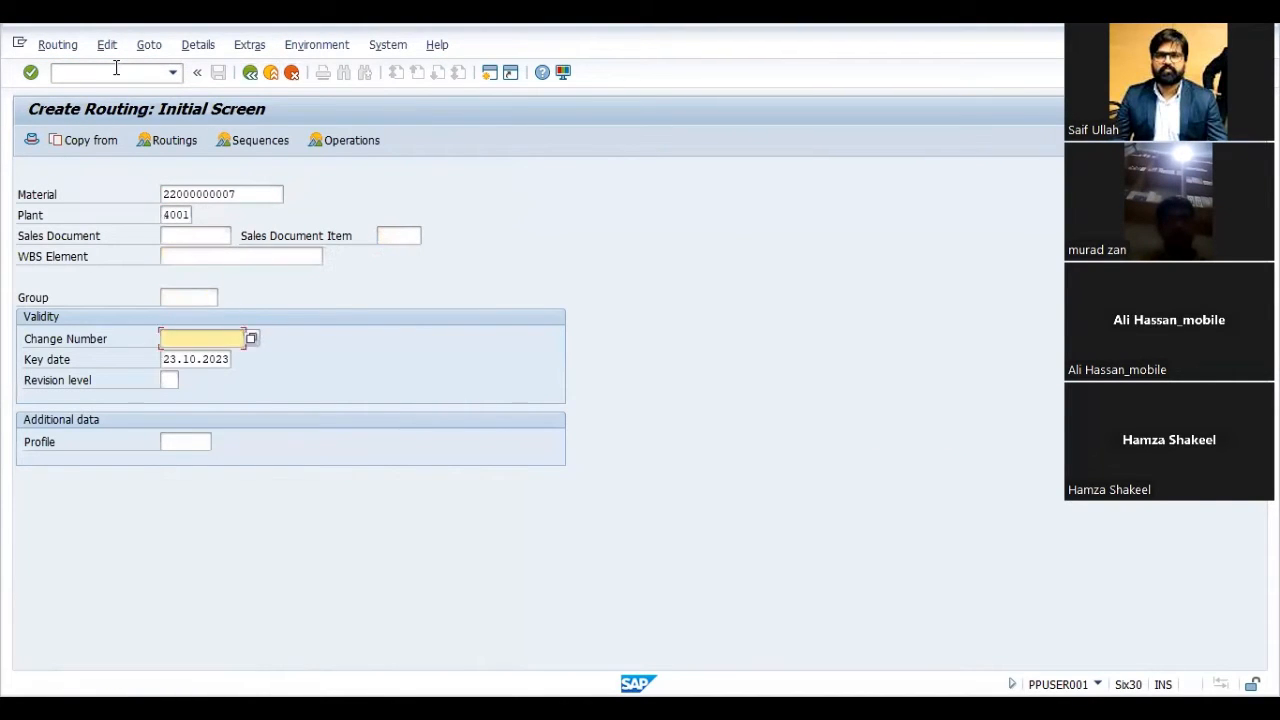
pyautogui.press('Delete')
pyautogui.press('Return')
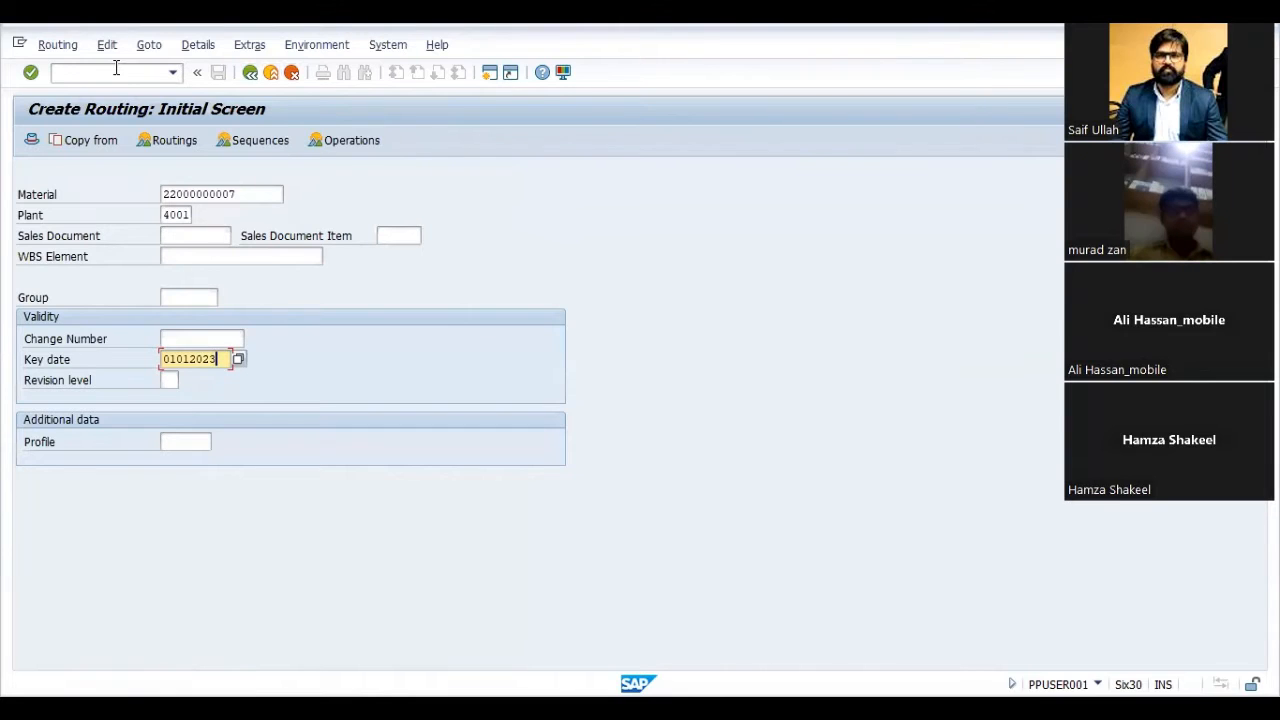
pyautogui.click(79, 148)
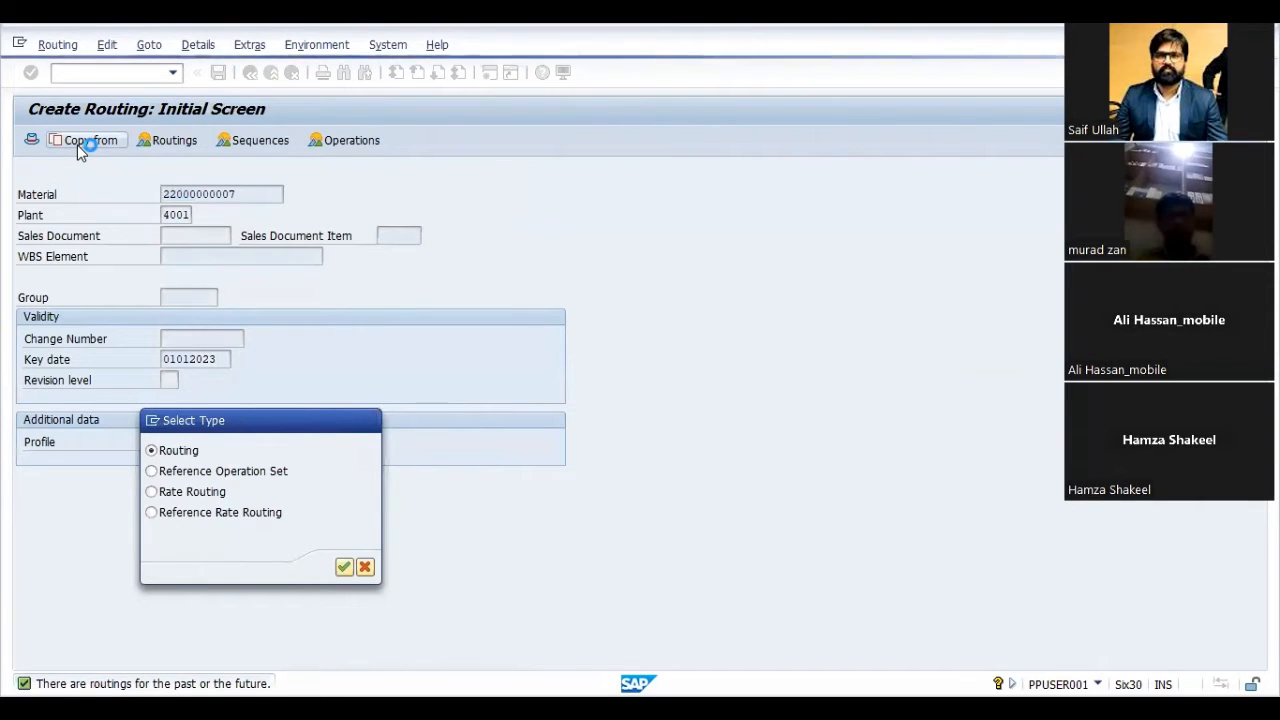
pyautogui.press('Return')
pyautogui.press('Down')
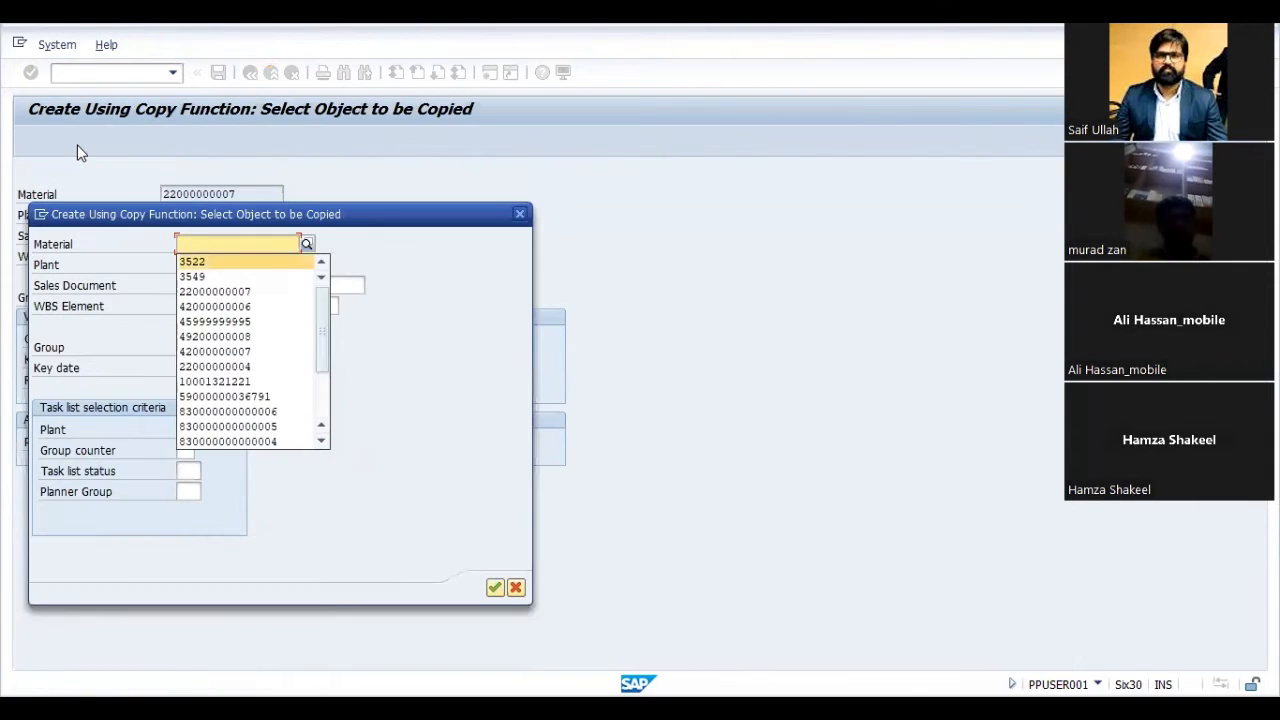
pyautogui.press('Down')
pyautogui.press('Down')
pyautogui.press('Return')
pyautogui.press('Tab')
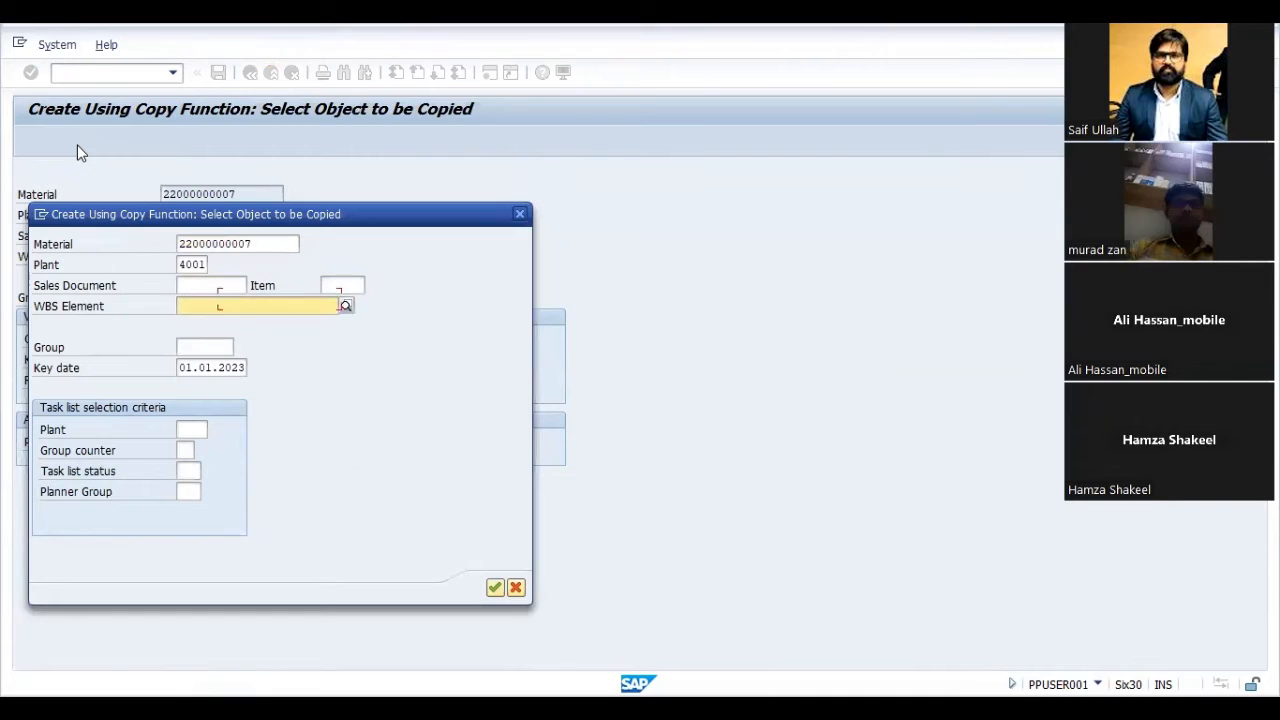
pyautogui.press('Return')
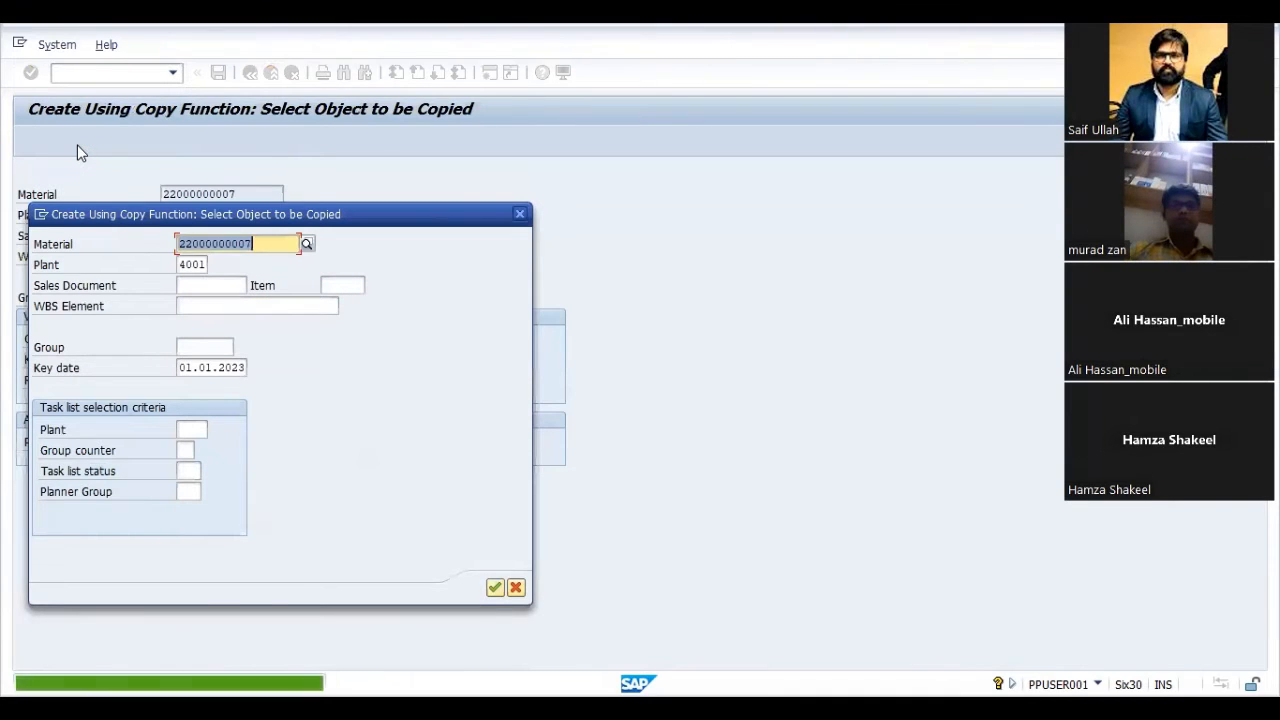
pyautogui.press('Return')
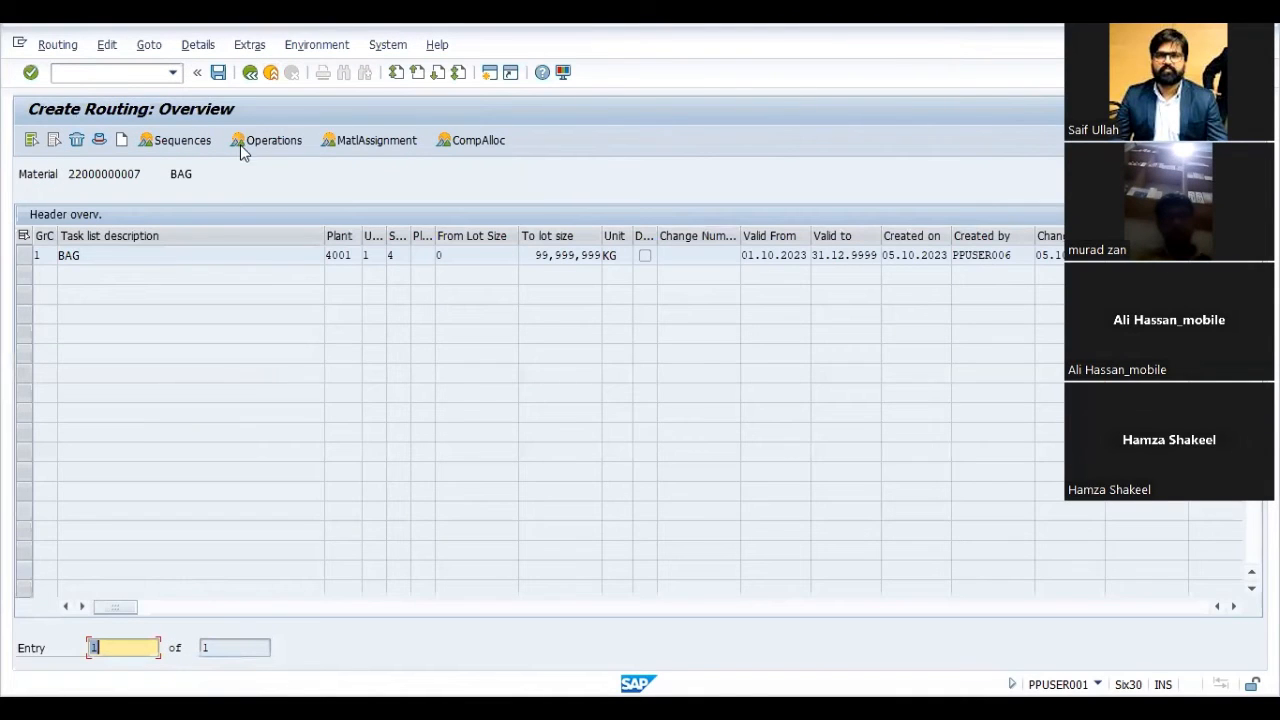
pyautogui.click(250, 73)
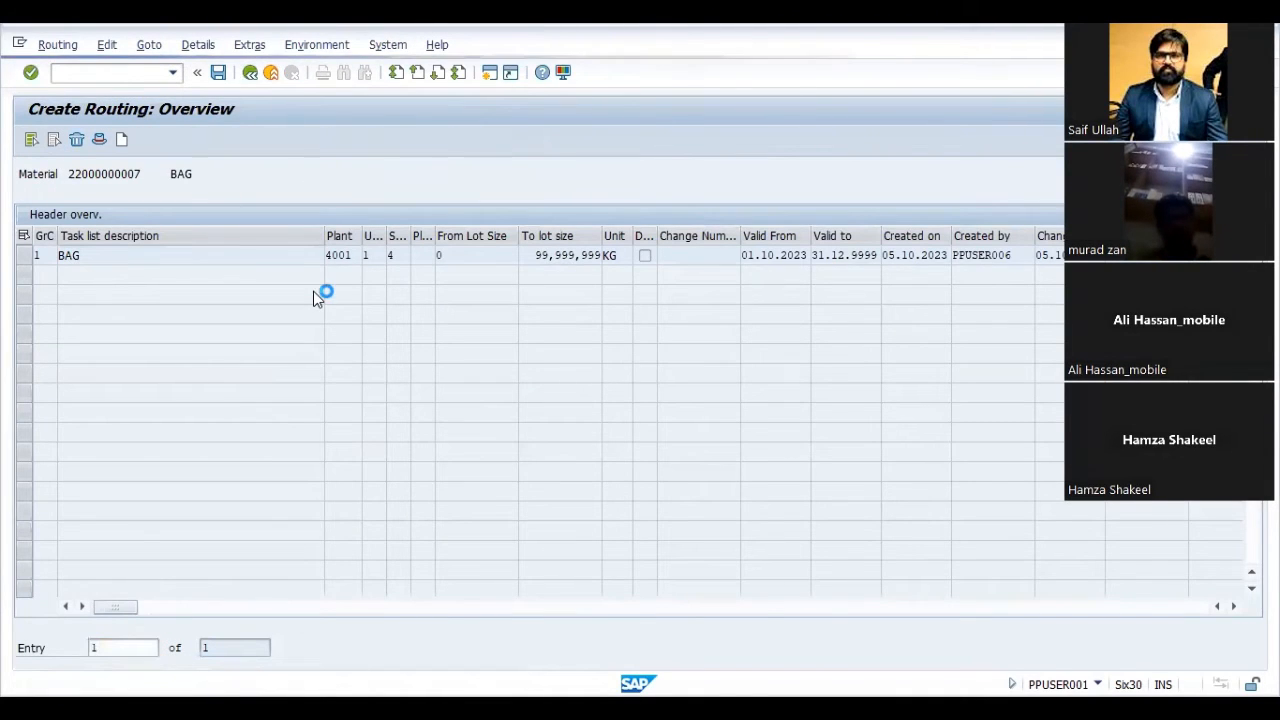
pyautogui.press('Tab')
pyautogui.press('Tab')
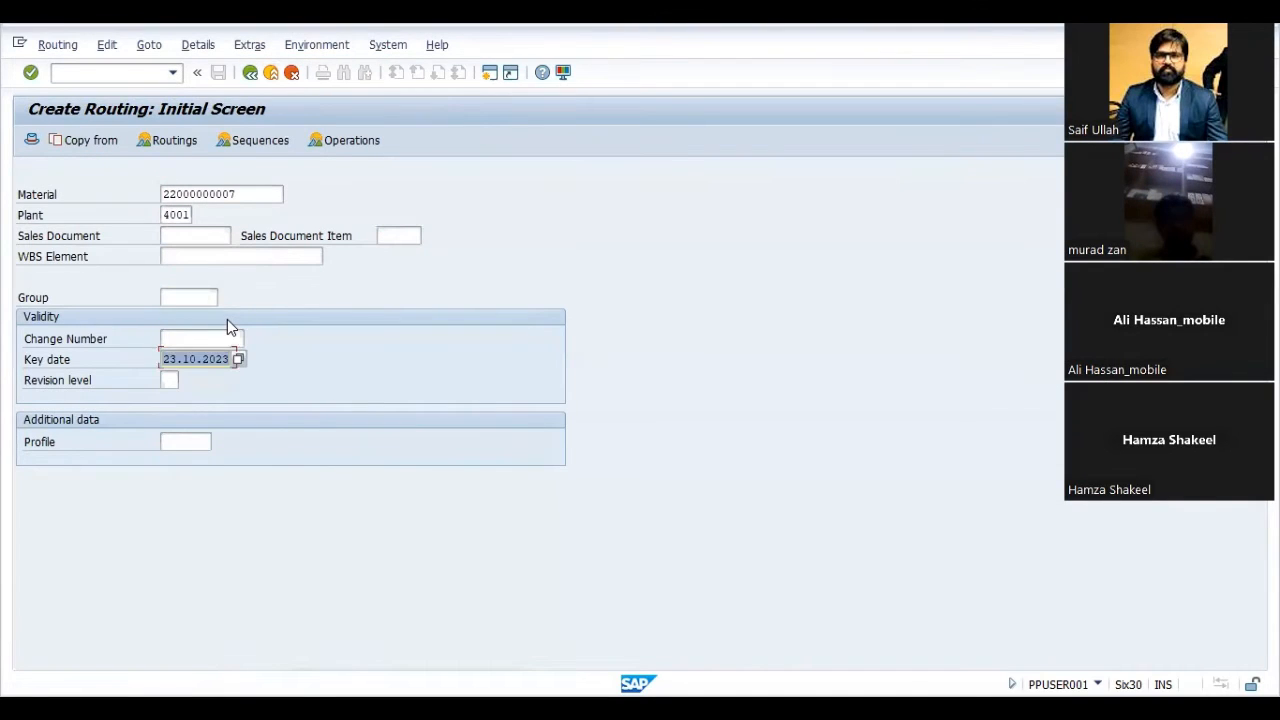
pyautogui.write('01012023')
pyautogui.press('Return')
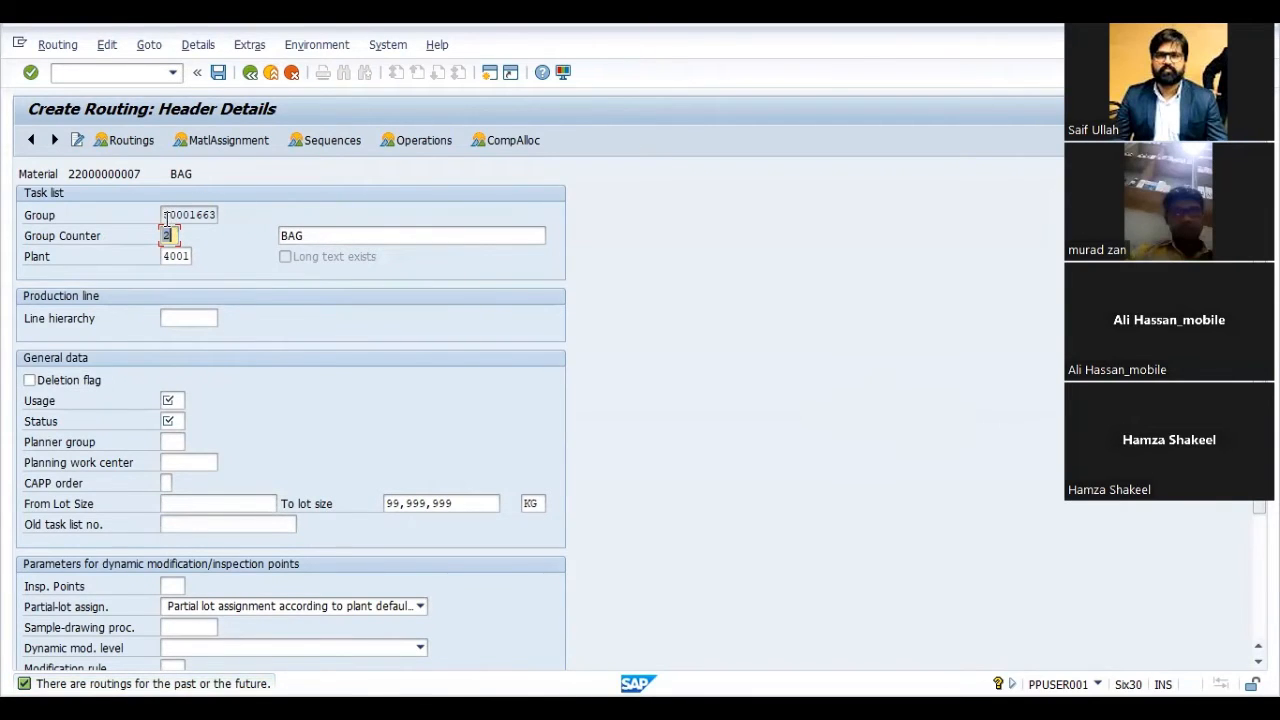
# - Set the new routing header's usage to 1 and its status to 4, and confirm the entries
pyautogui.click(168, 214)
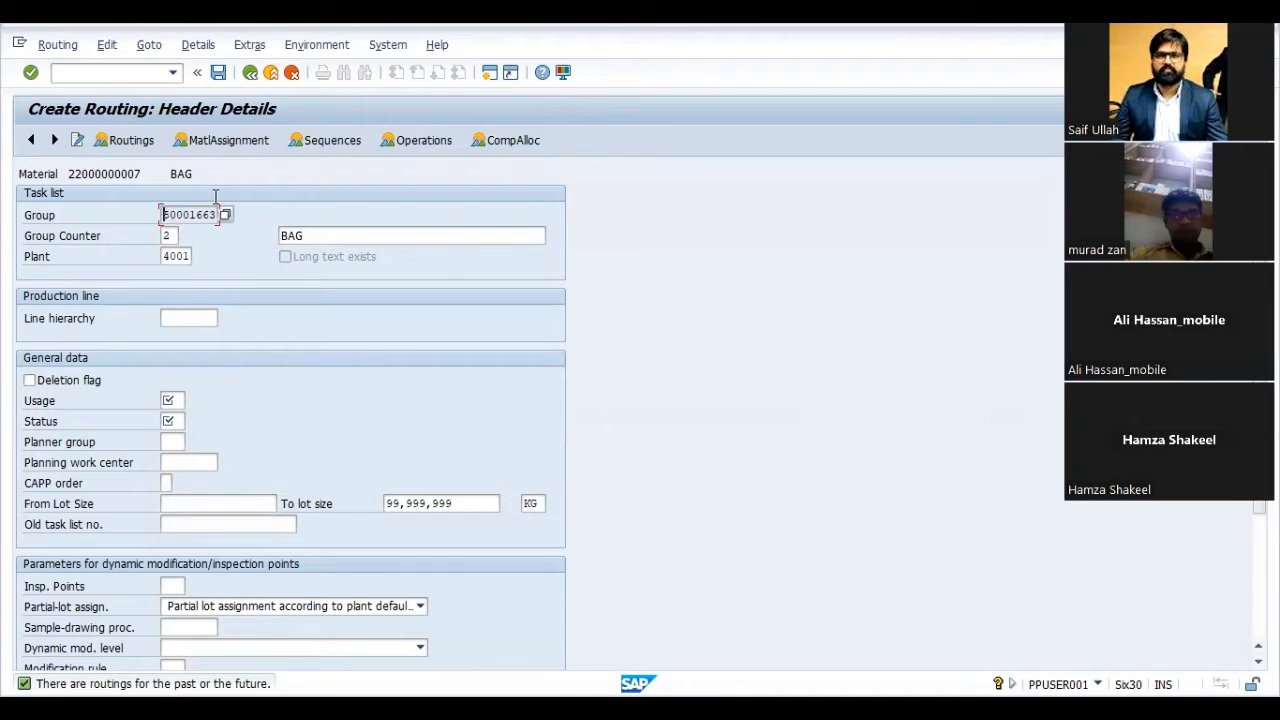
pyautogui.click(170, 236)
pyautogui.click(172, 400)
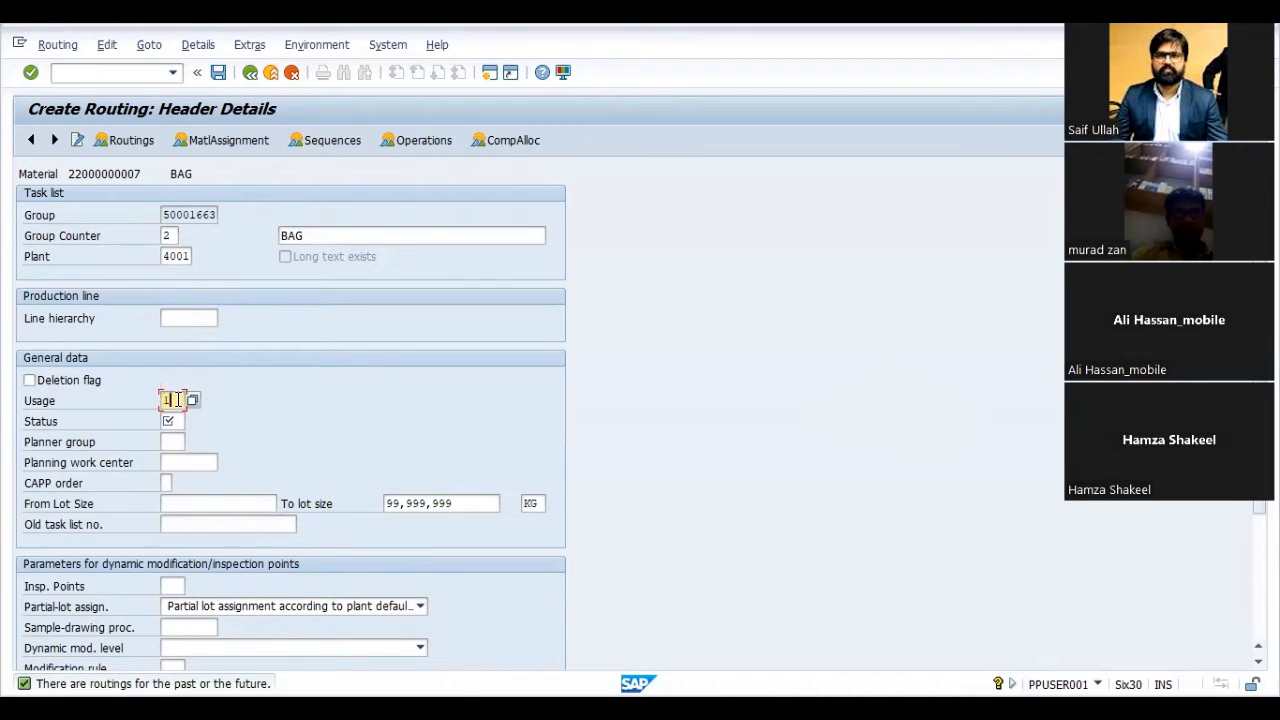
pyautogui.write('1')
pyautogui.press('Tab')
pyautogui.write('4')
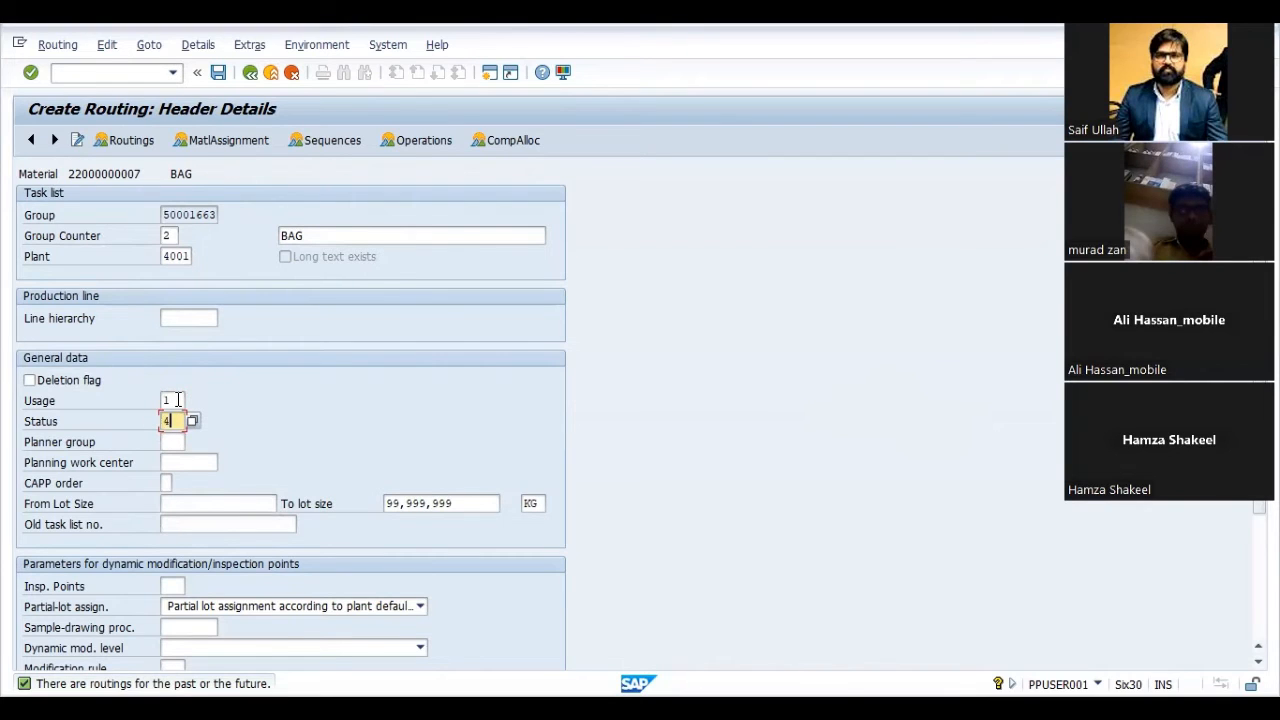
pyautogui.click(177, 401)
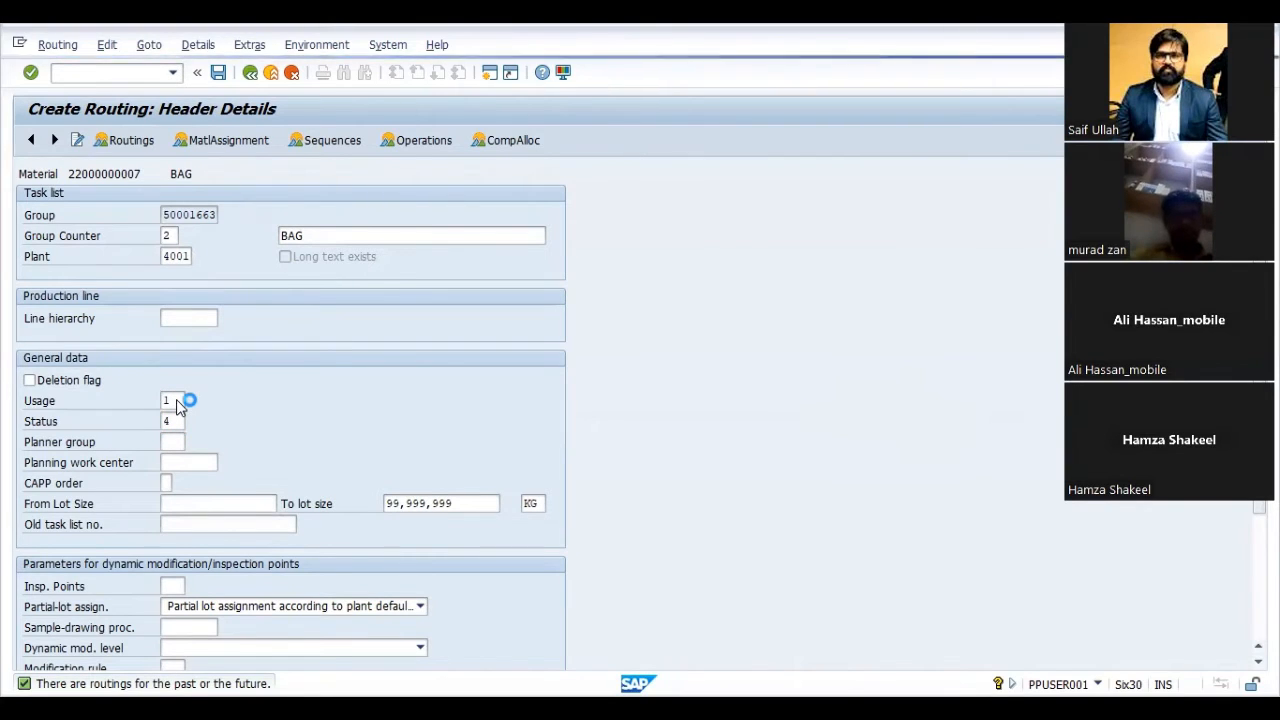
pyautogui.press('Tab')
pyautogui.press('Return')
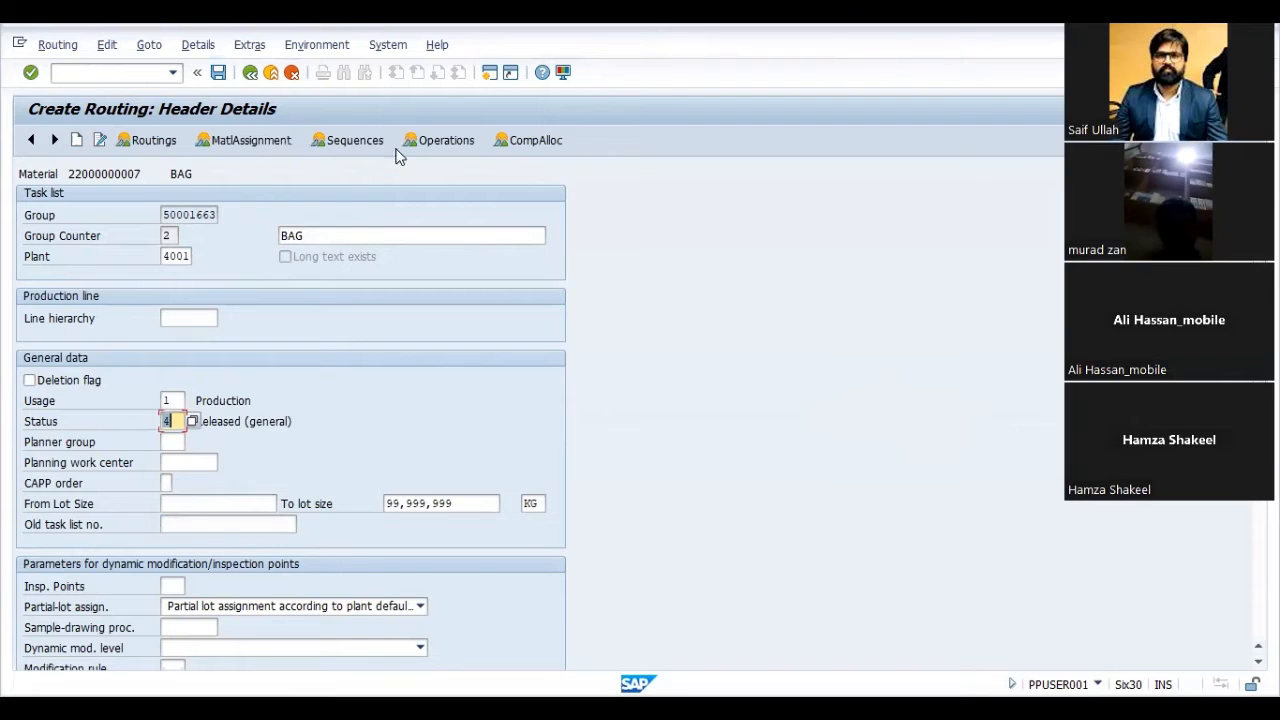
# - Open the routing's operation overview and assign work center ROLLPRES to operation 0010
pyautogui.click(423, 137)
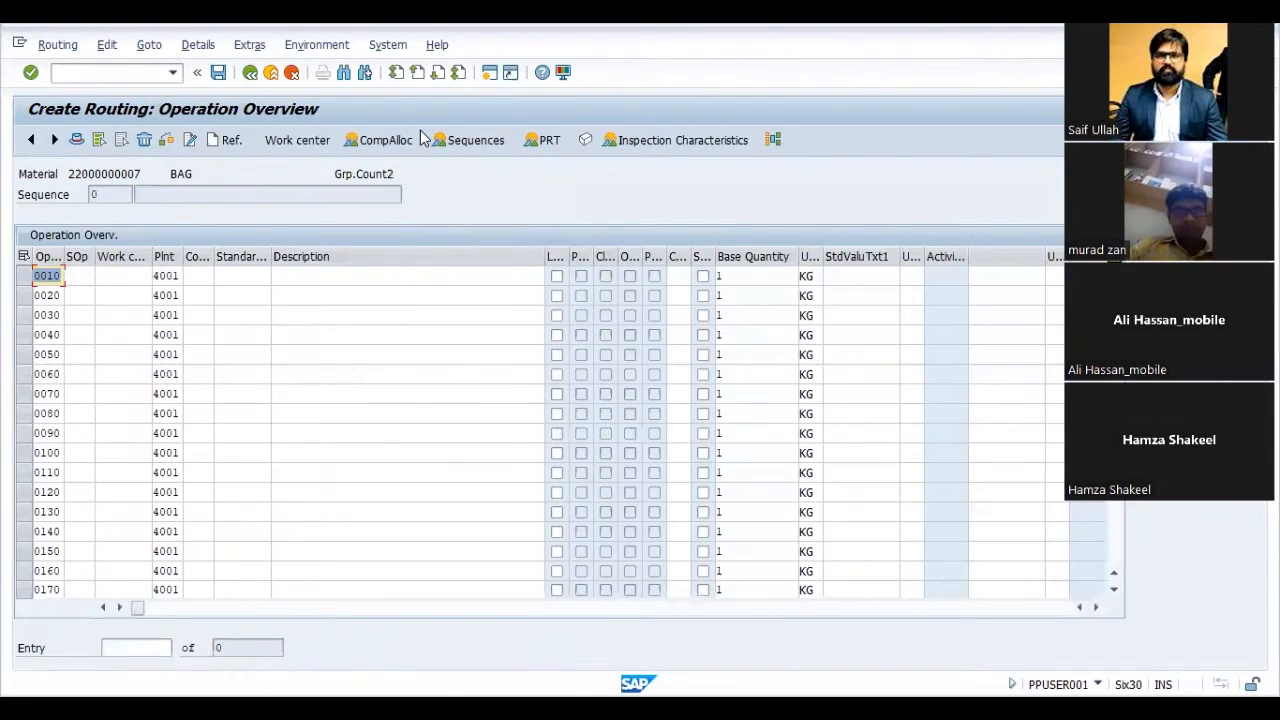
pyautogui.click(127, 276)
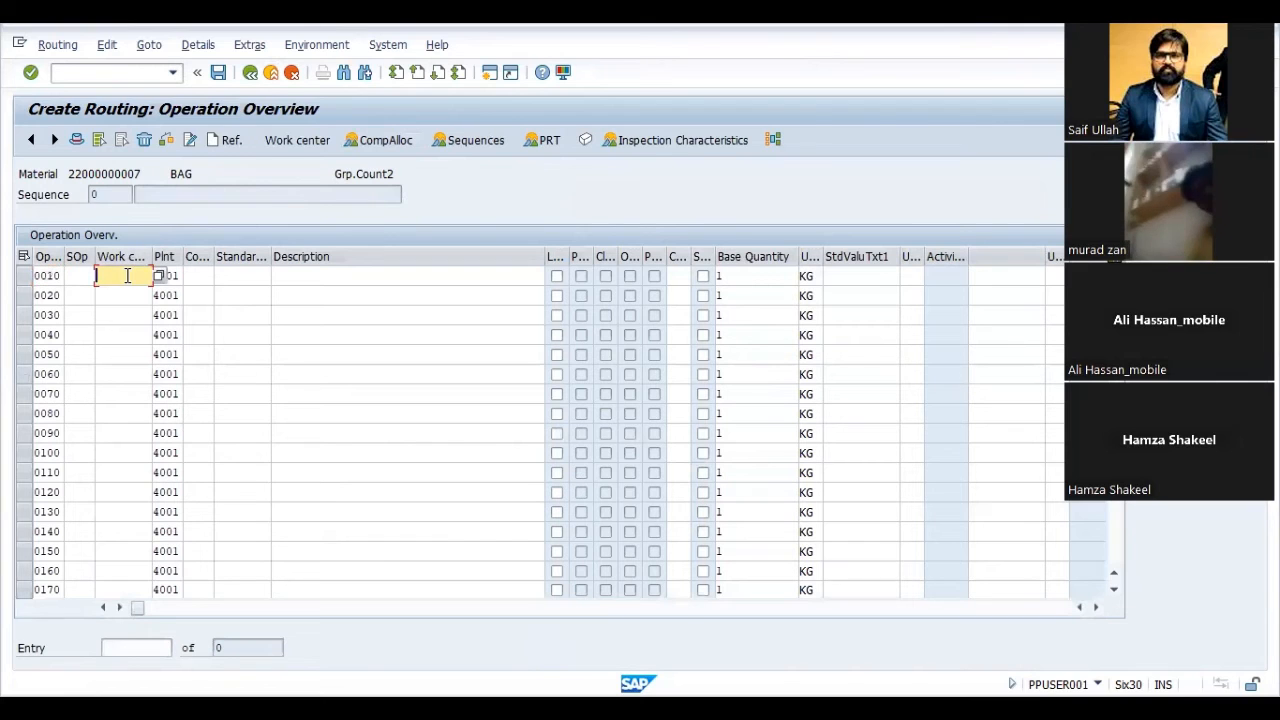
pyautogui.press('Down')
pyautogui.press('Down')
pyautogui.press('Down')
pyautogui.press('Down')
pyautogui.press('Down')
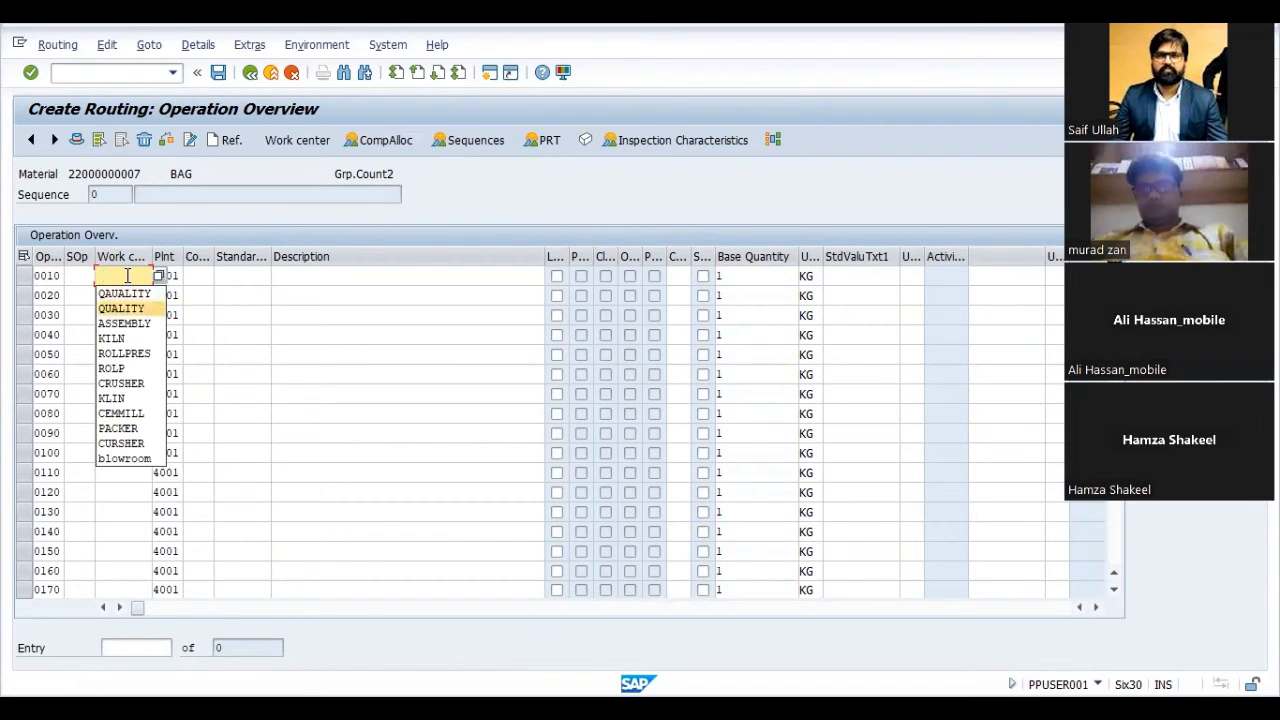
pyautogui.press('Return')
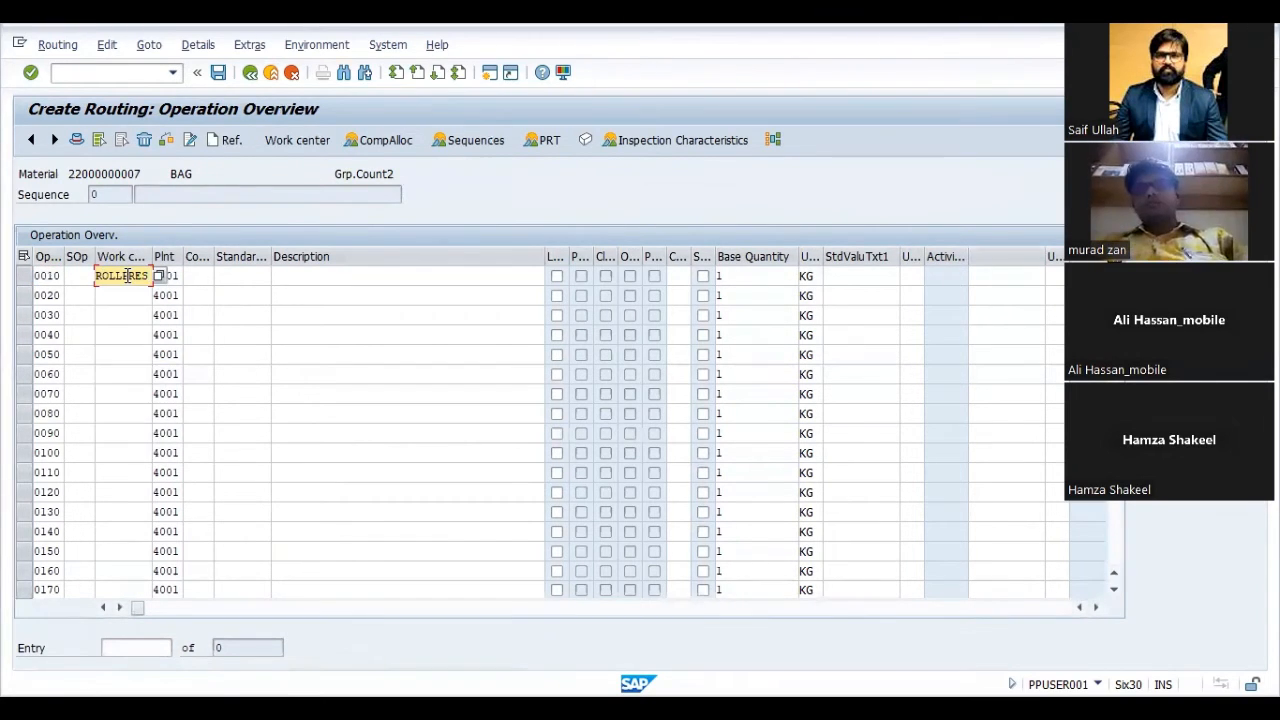
pyautogui.press('Return')
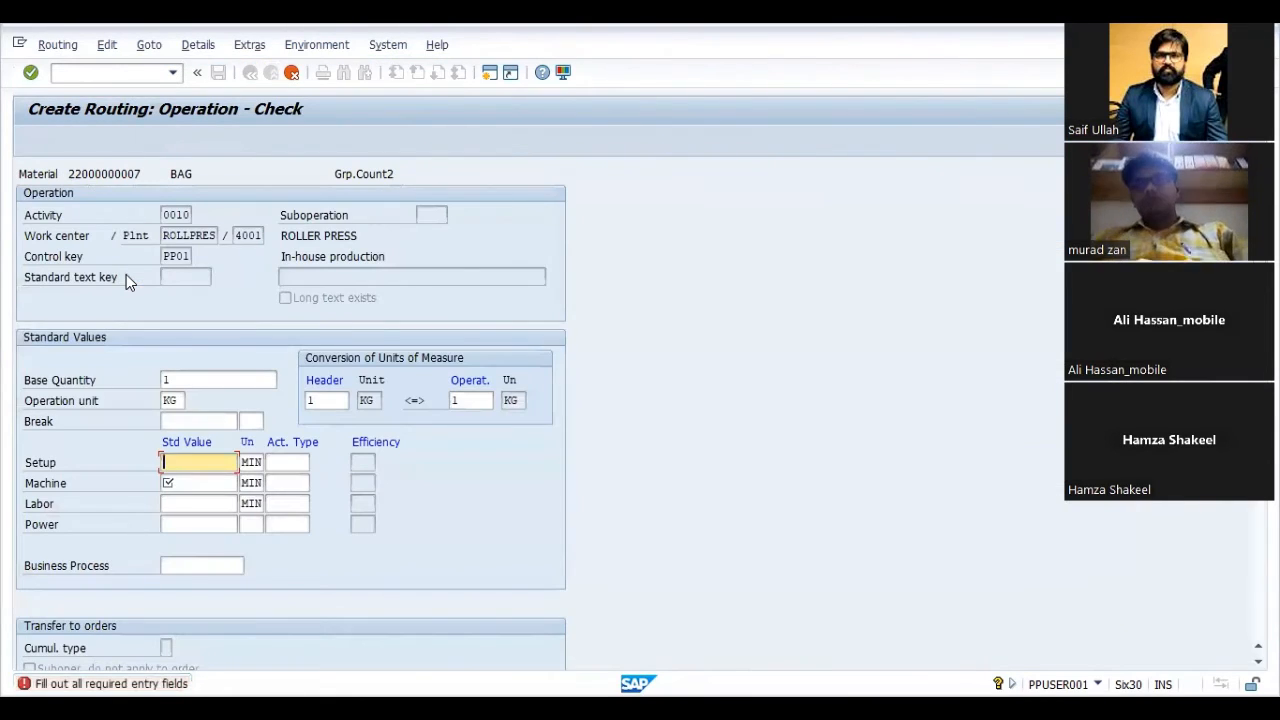
# - Enter operation 0010's standard values: setup 10 MIN, machine 10 MIN and labor 1 MIN
pyautogui.write('10')
pyautogui.press('Tab')
pyautogui.write('1')
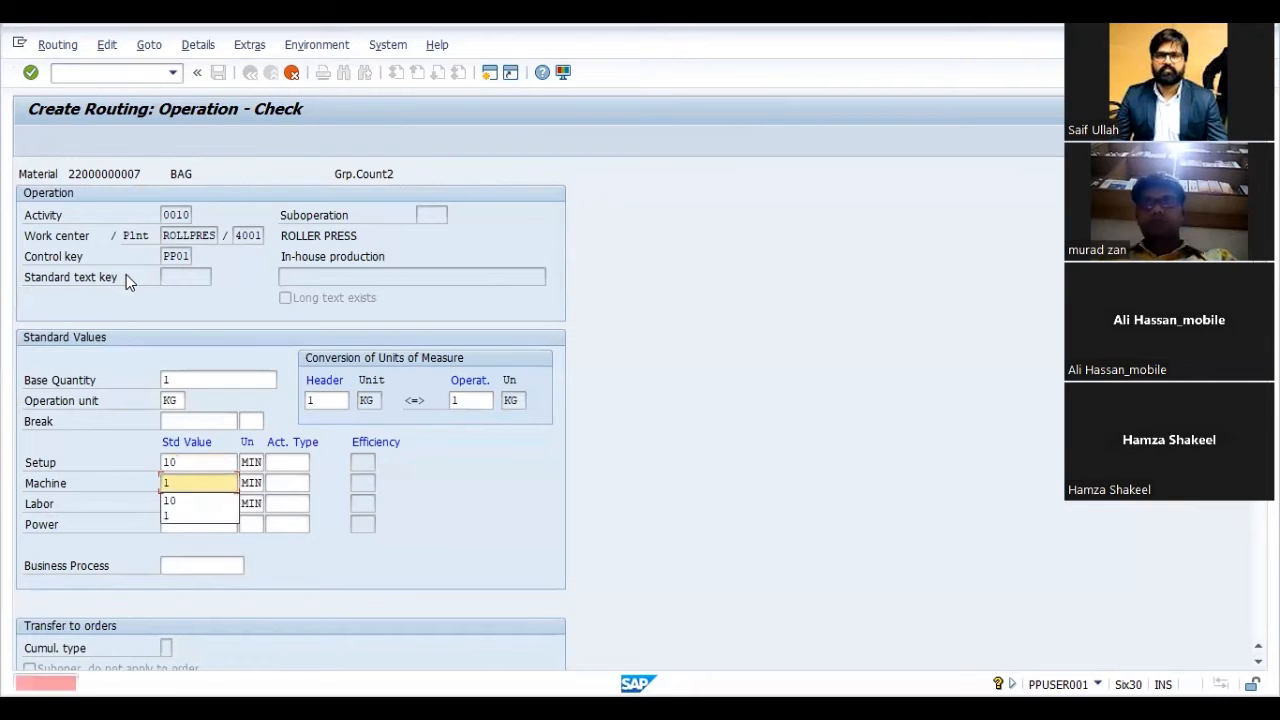
pyautogui.write('0')
pyautogui.press('Return')
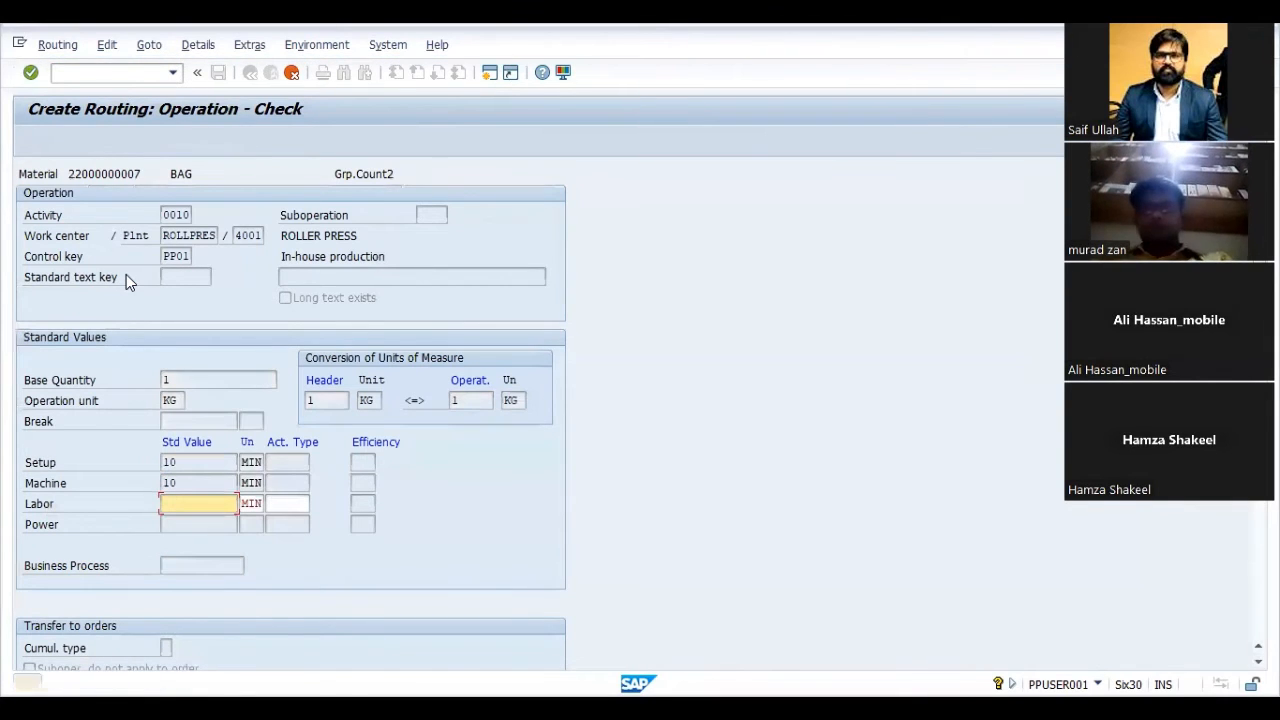
pyautogui.write('1')
pyautogui.press('Return')
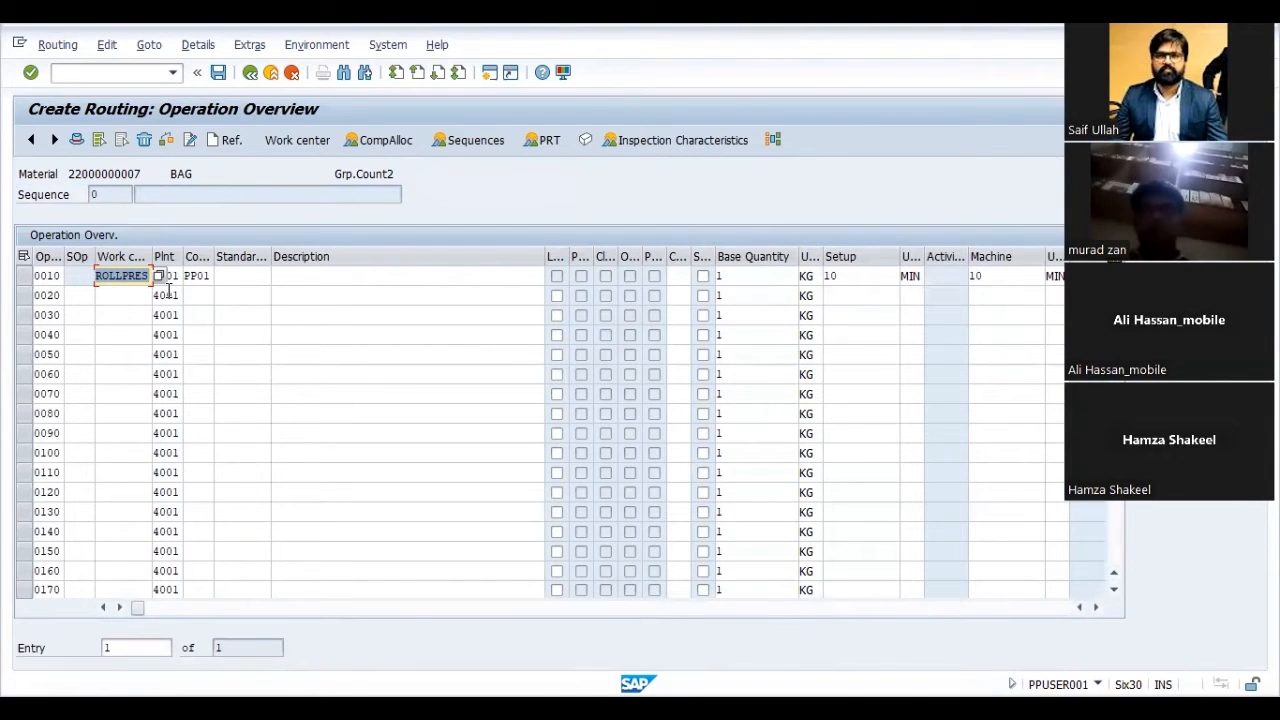
# - Describe operation 0010 as ROLER PRESS, save the routing and leave the transaction
pyautogui.click(300, 275)
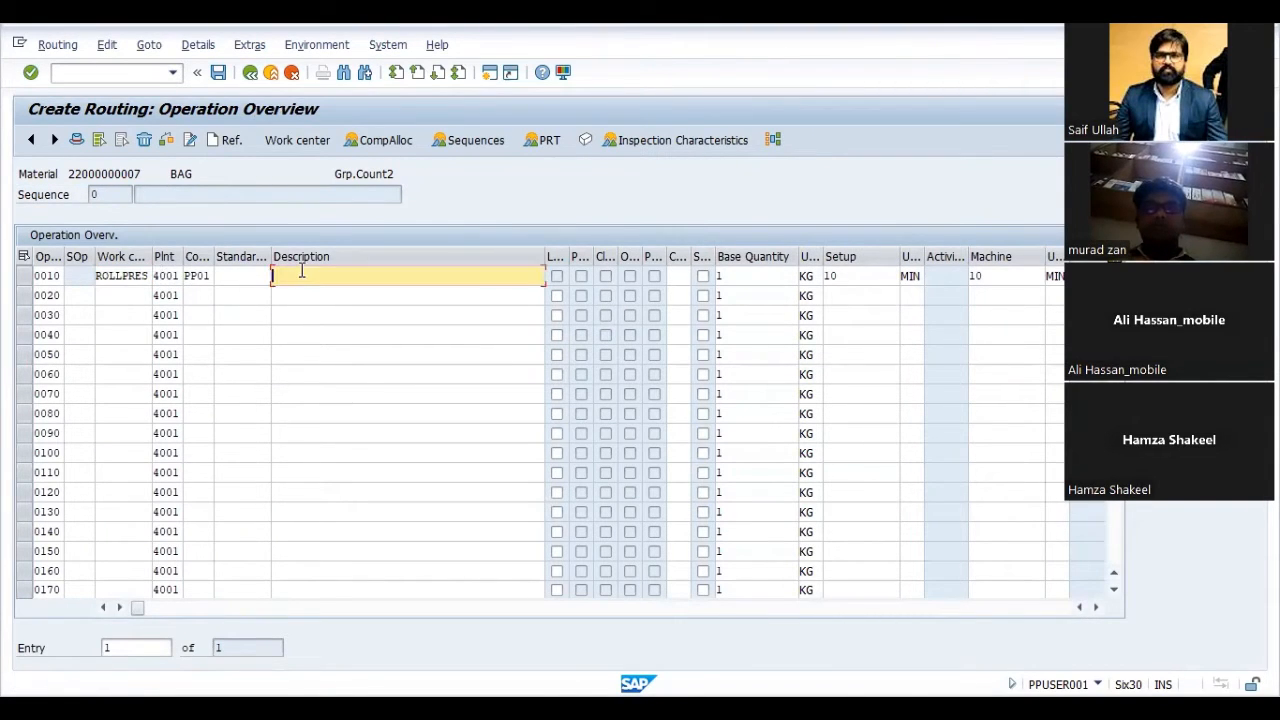
pyautogui.write('roller')
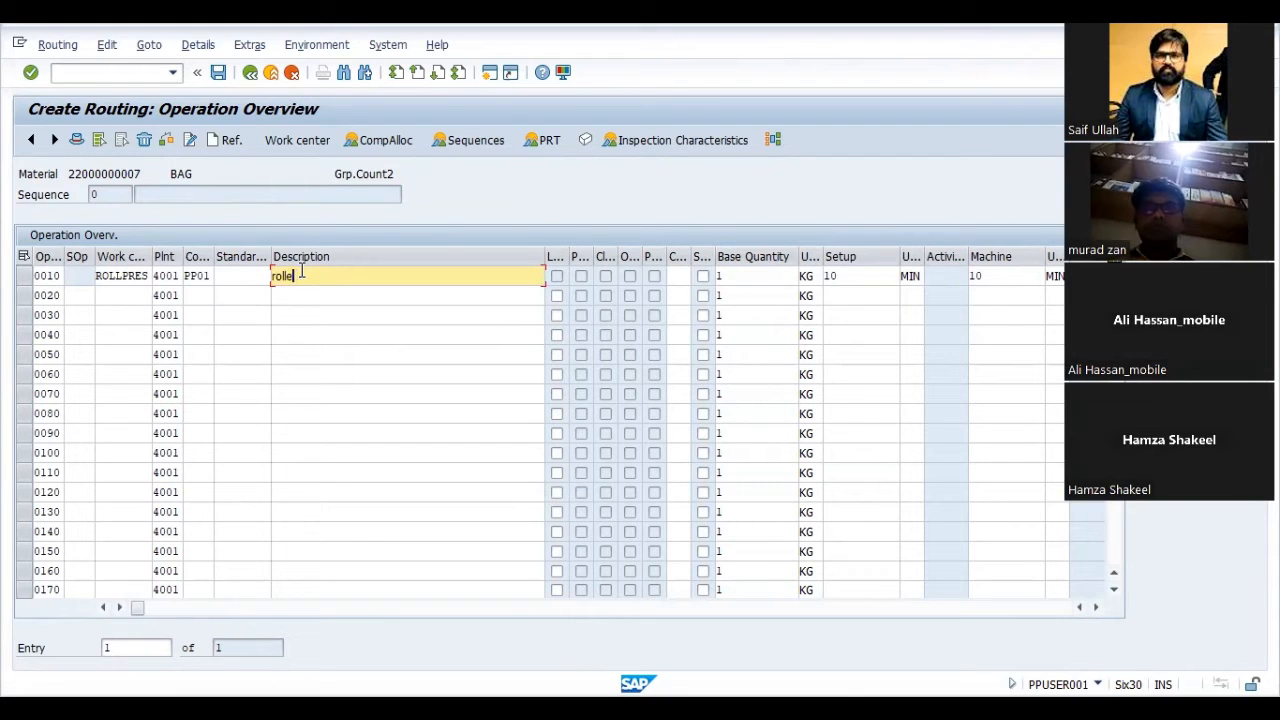
pyautogui.press('Down')
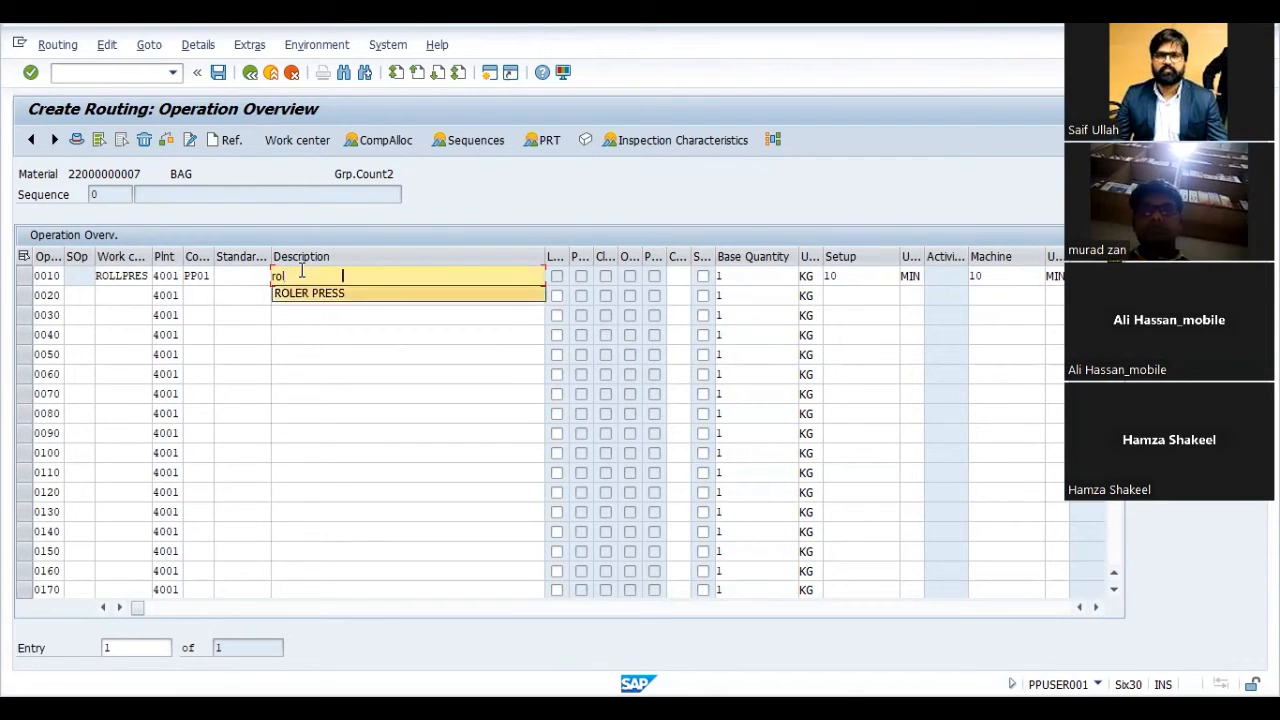
pyautogui.press('Return')
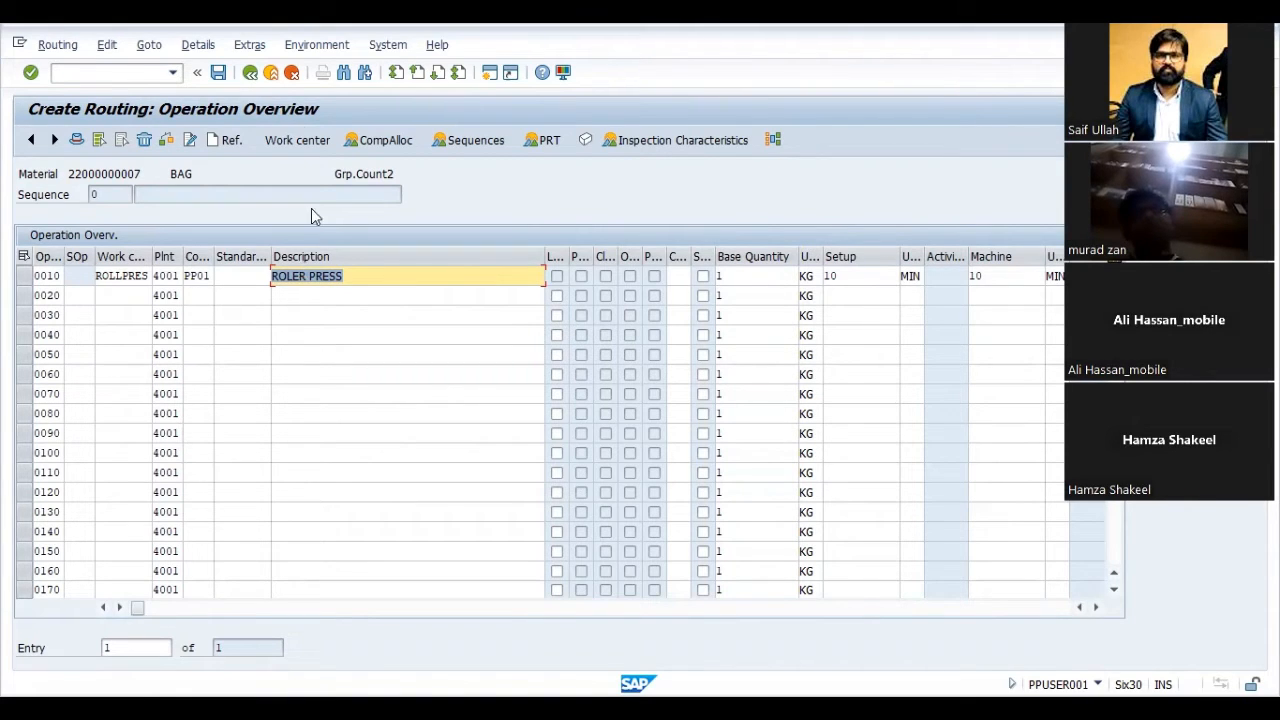
pyautogui.click(218, 74)
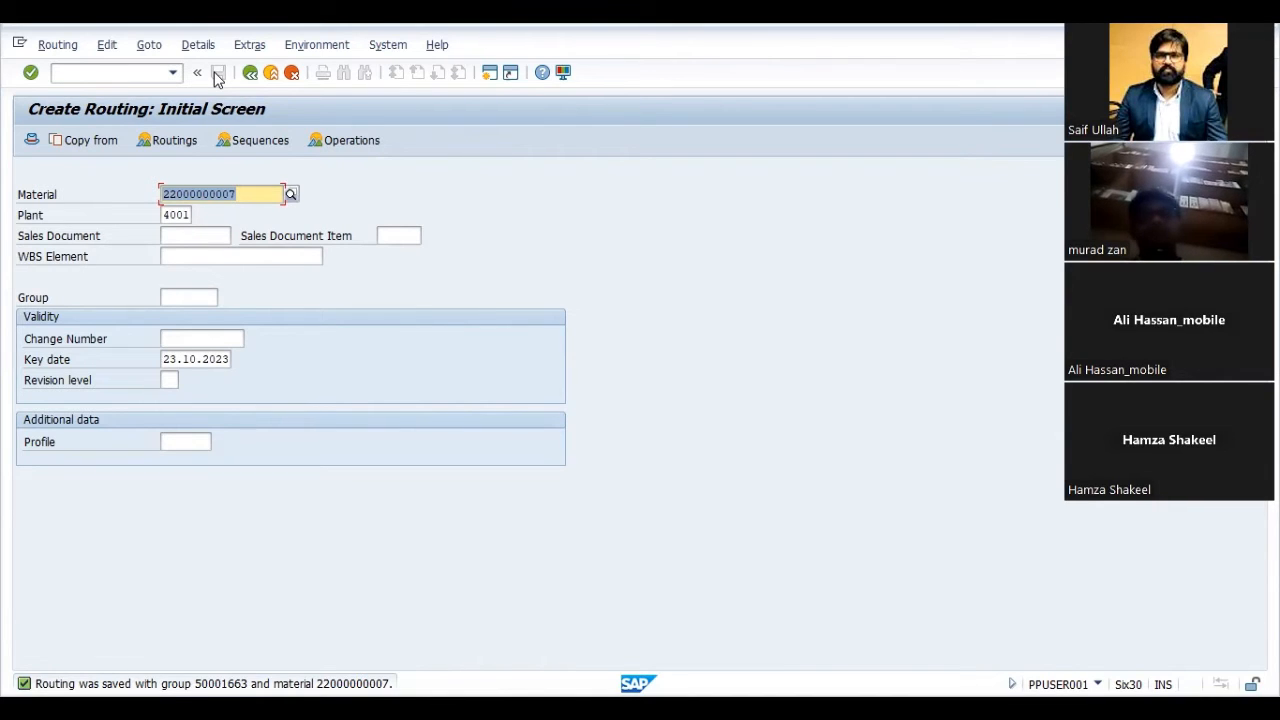
pyautogui.click(292, 74)
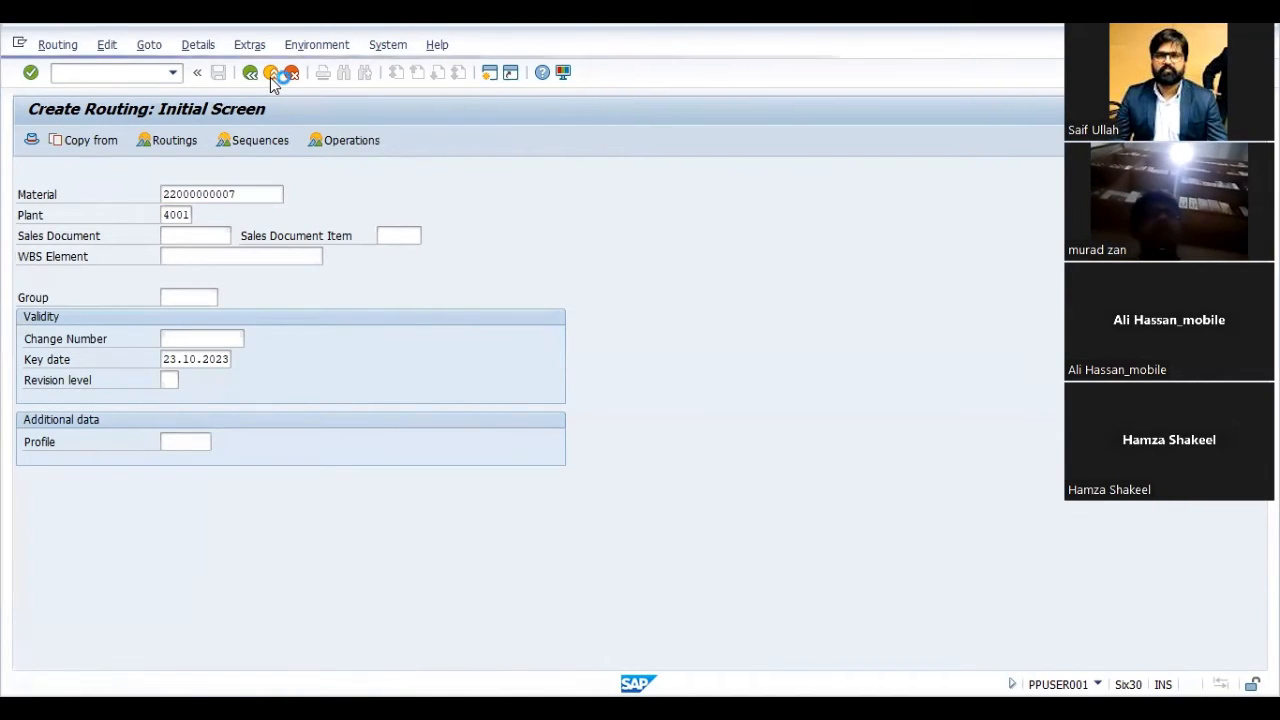
pyautogui.write('c')
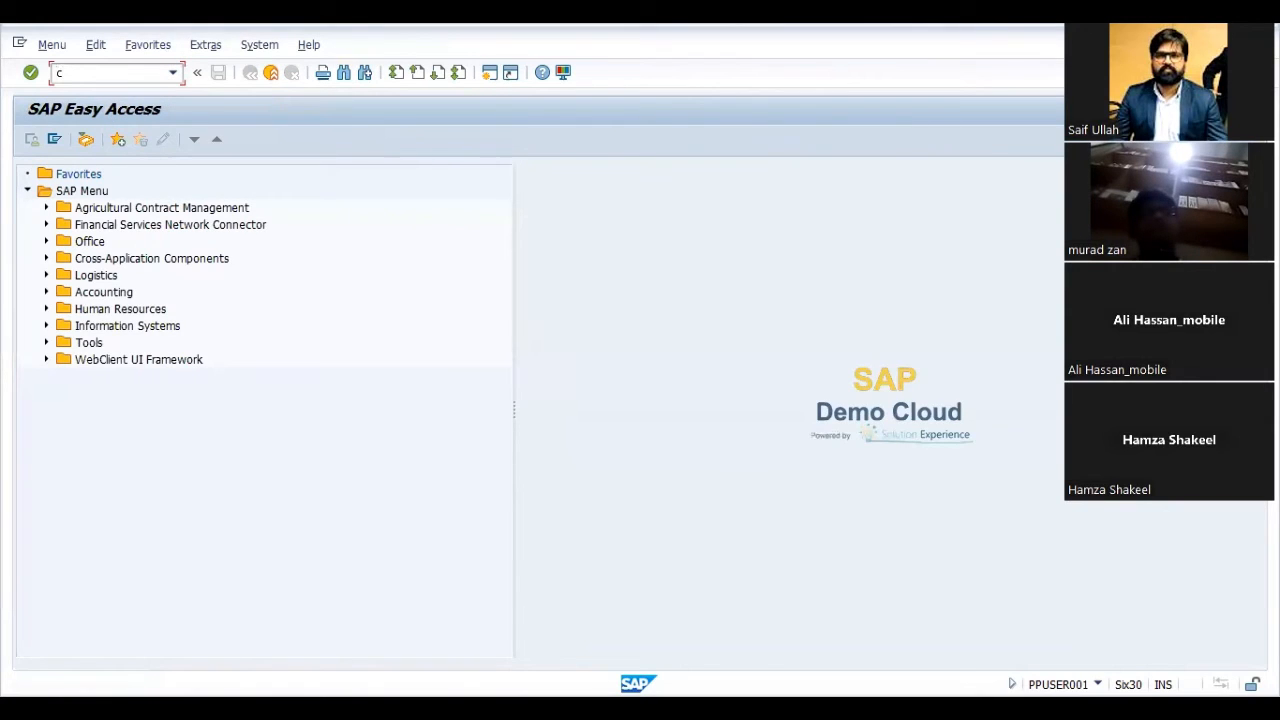
pyautogui.write('223')
pyautogui.press('Return')
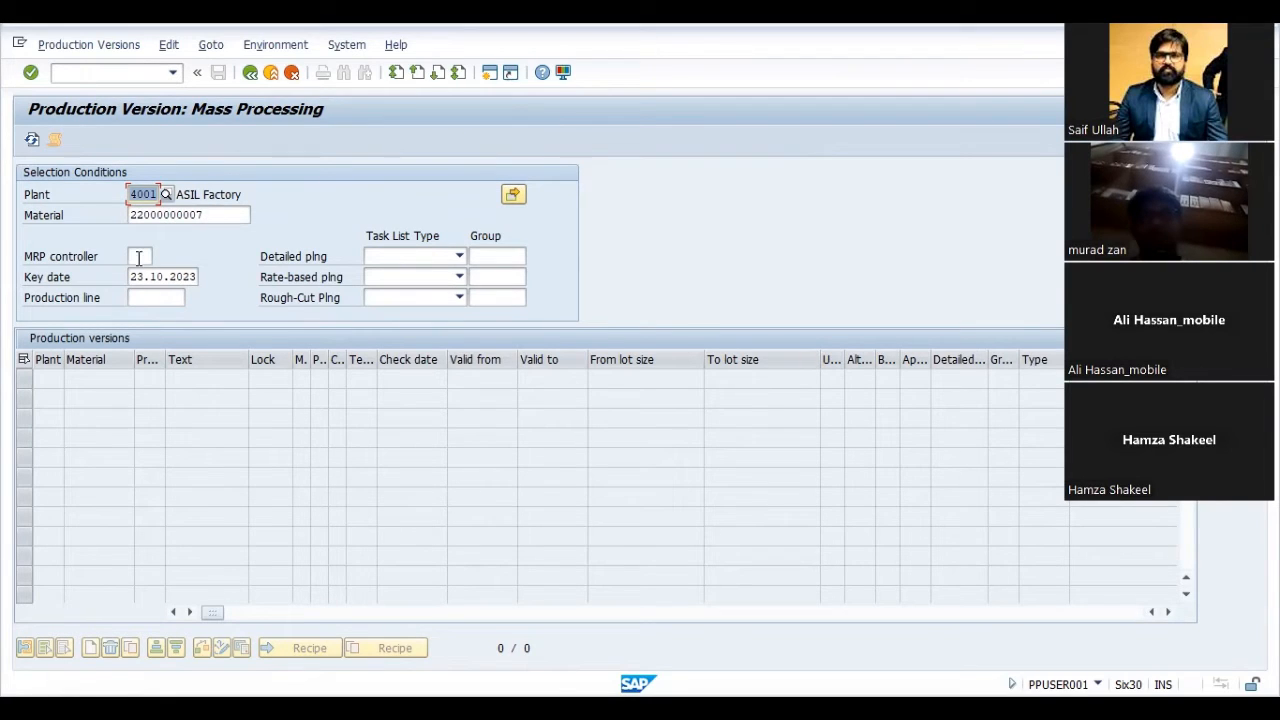
pyautogui.click(232, 213)
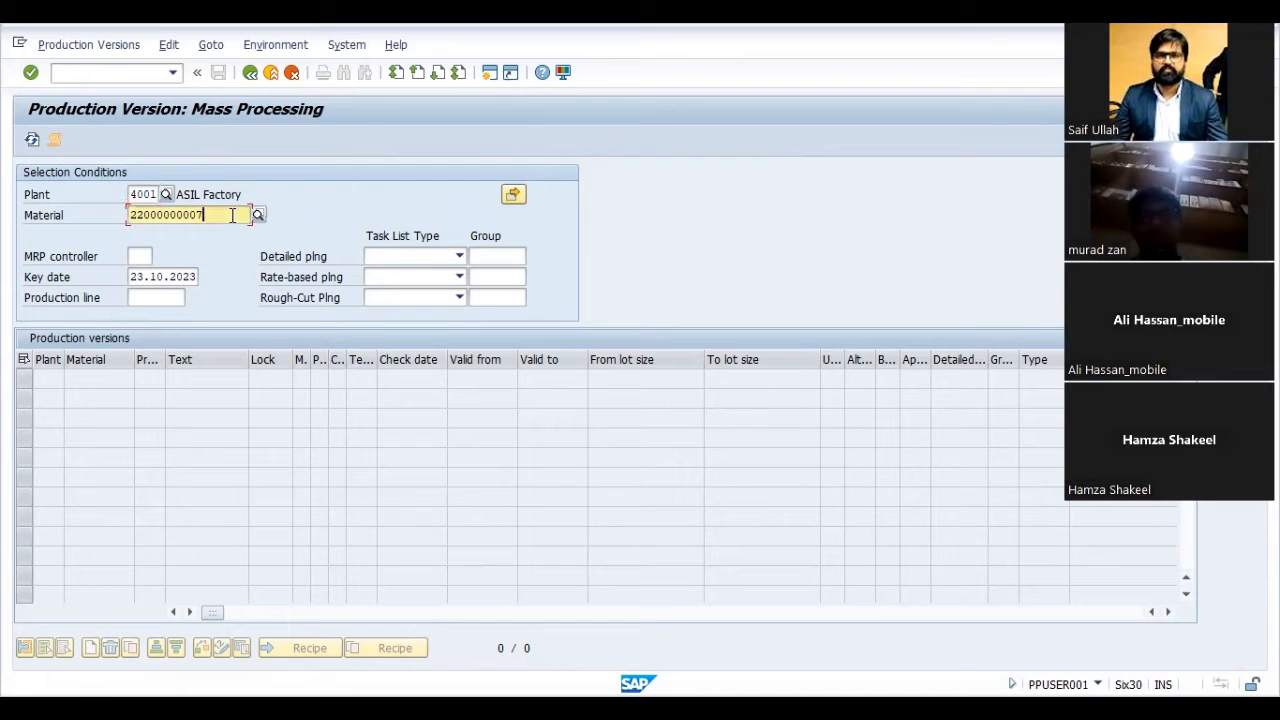
pyautogui.press('Return')
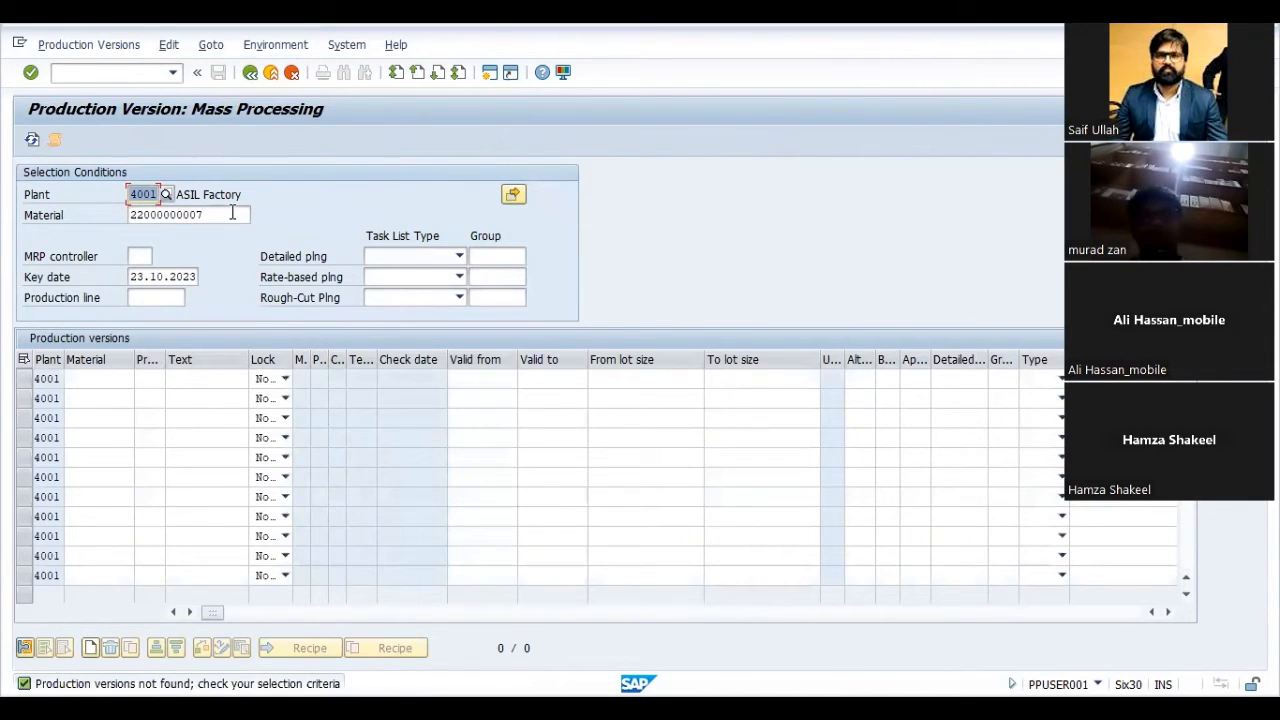
# - Search the material numbers for the first production version row using the pattern 22000*7, and close the list without a selection
pyautogui.click(112, 383)
pyautogui.click(141, 379)
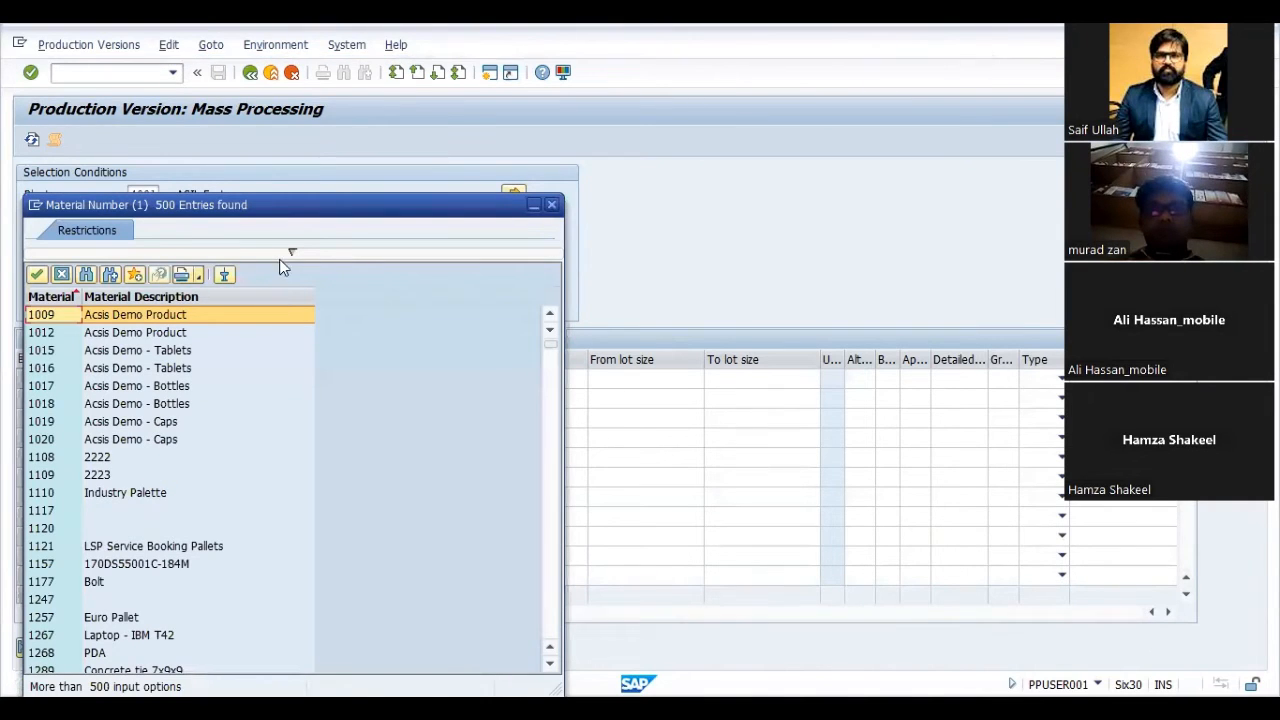
pyautogui.click(281, 257)
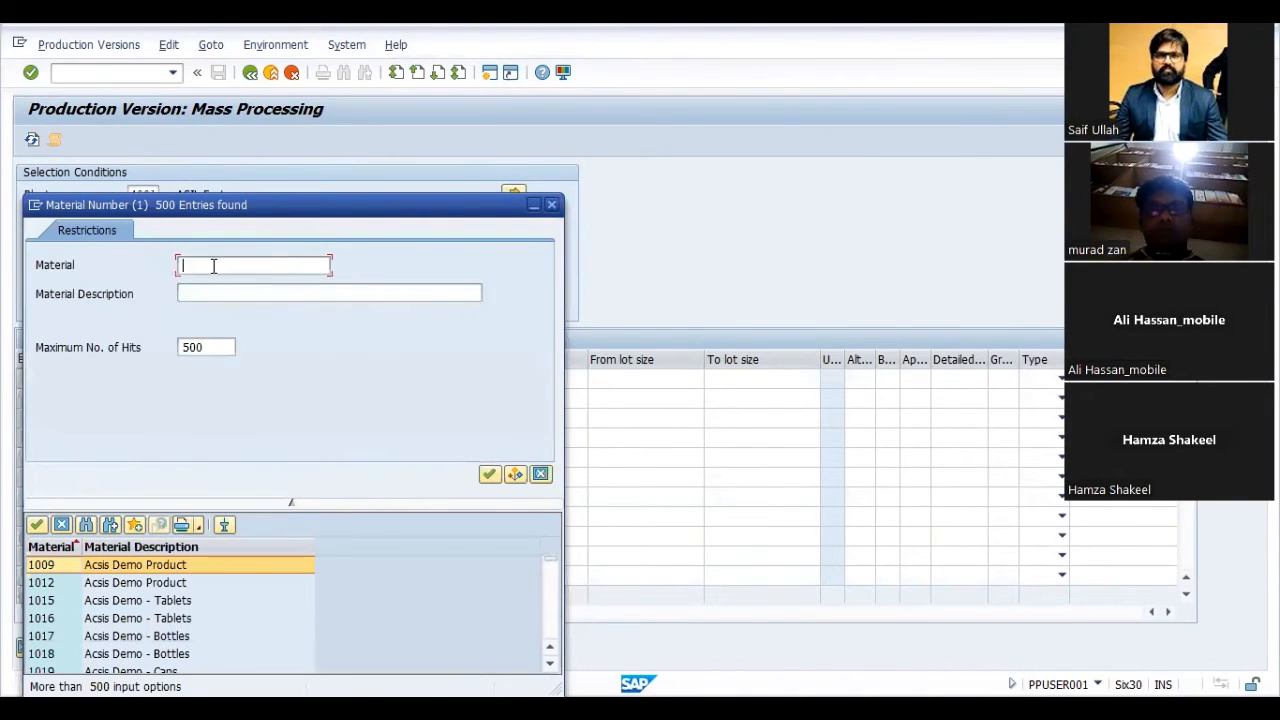
pyautogui.write('https://us05web.z')
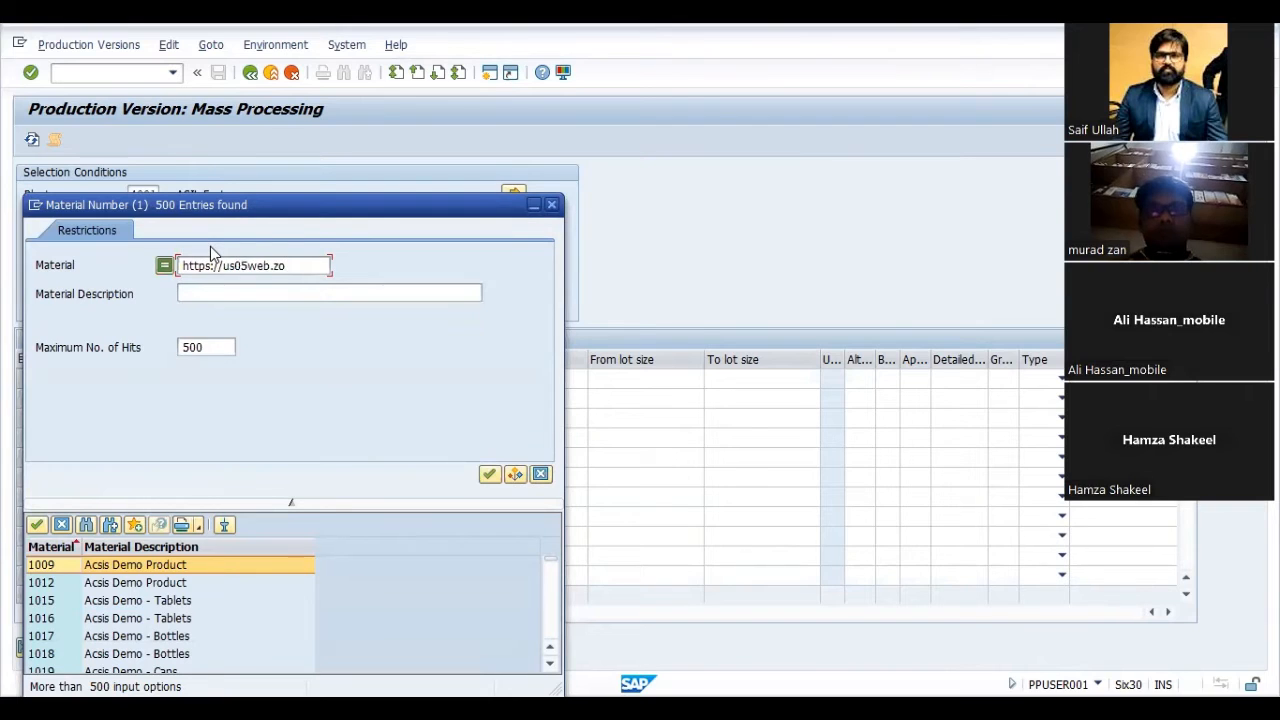
pyautogui.press('BackSpace')
pyautogui.press('BackSpace')
pyautogui.press('BackSpace')
pyautogui.press('BackSpace')
pyautogui.press('BackSpace')
pyautogui.press('BackSpace')
pyautogui.press('BackSpace')
pyautogui.press('BackSpace')
pyautogui.press('BackSpace')
pyautogui.press('BackSpace')
pyautogui.press('BackSpace')
pyautogui.press('BackSpace')
pyautogui.press('BackSpace')
pyautogui.press('BackSpace')
pyautogui.press('BackSpace')
pyautogui.press('BackSpace')
pyautogui.press('BackSpace')
pyautogui.write('220007')
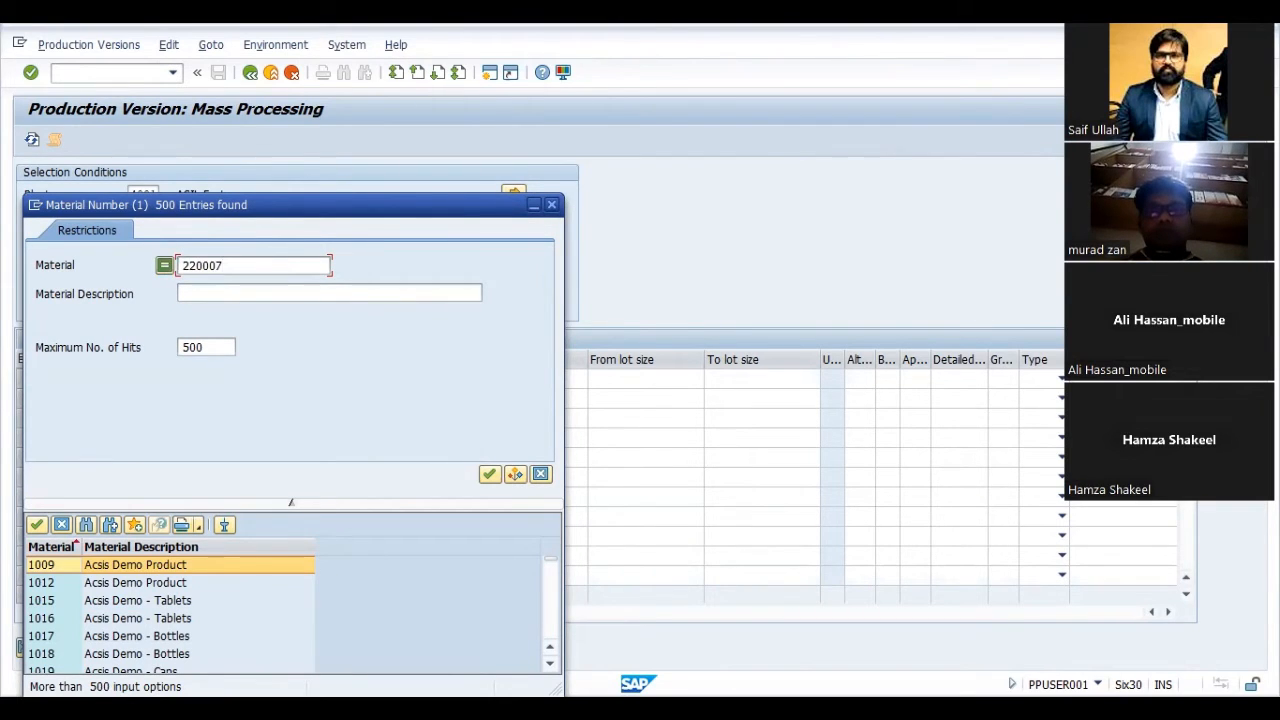
pyautogui.press('Left')
pyautogui.write('*')
pyautogui.press('Return')
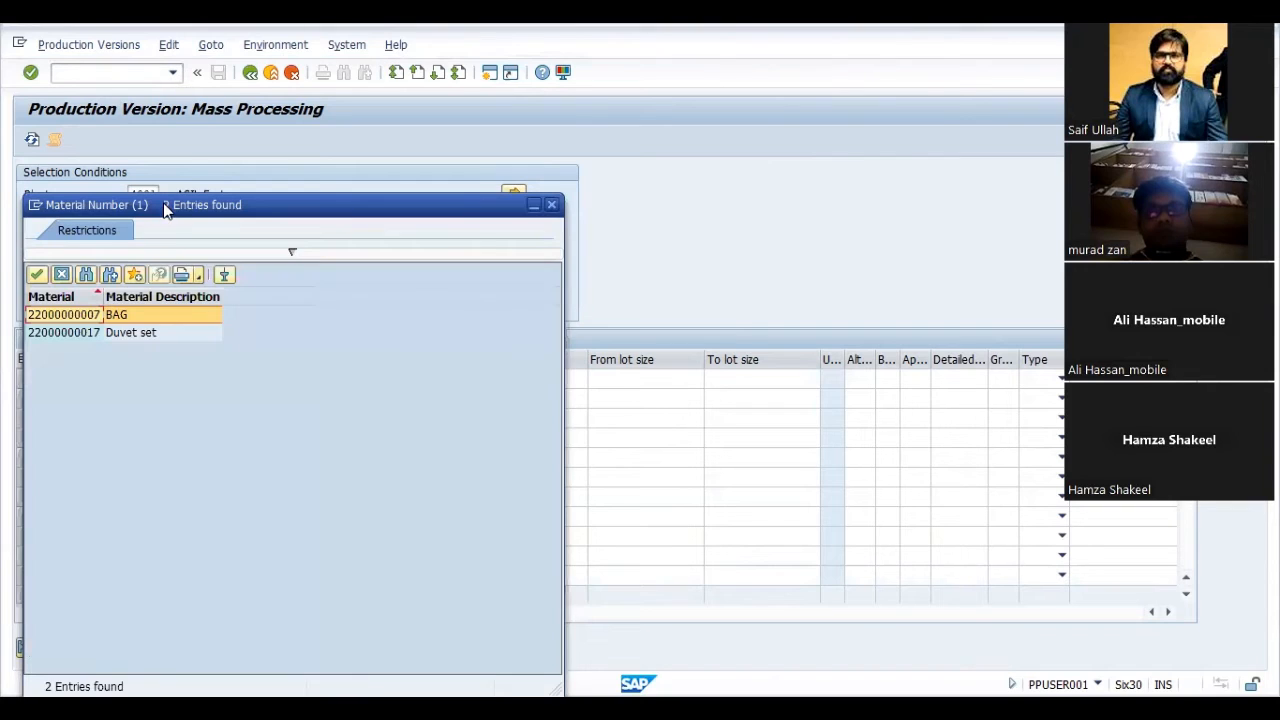
pyautogui.moveTo(188, 210); pyautogui.dragTo(461, 185)
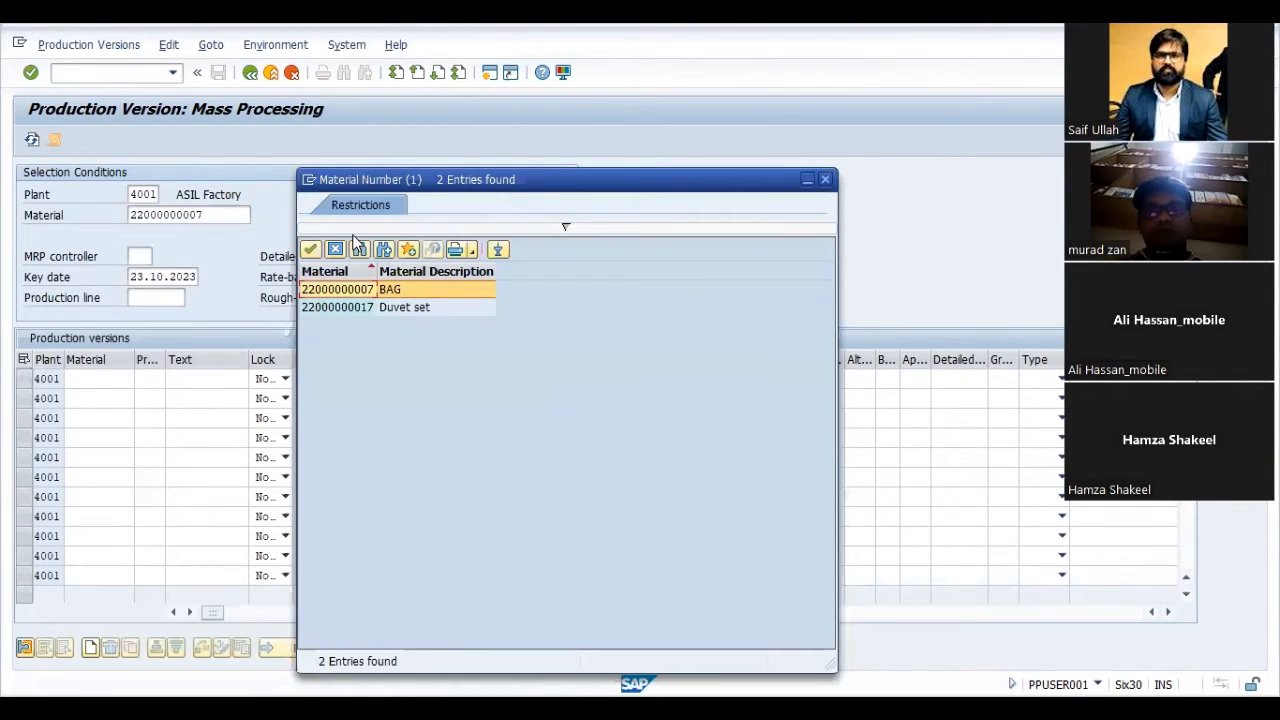
pyautogui.click(825, 180)
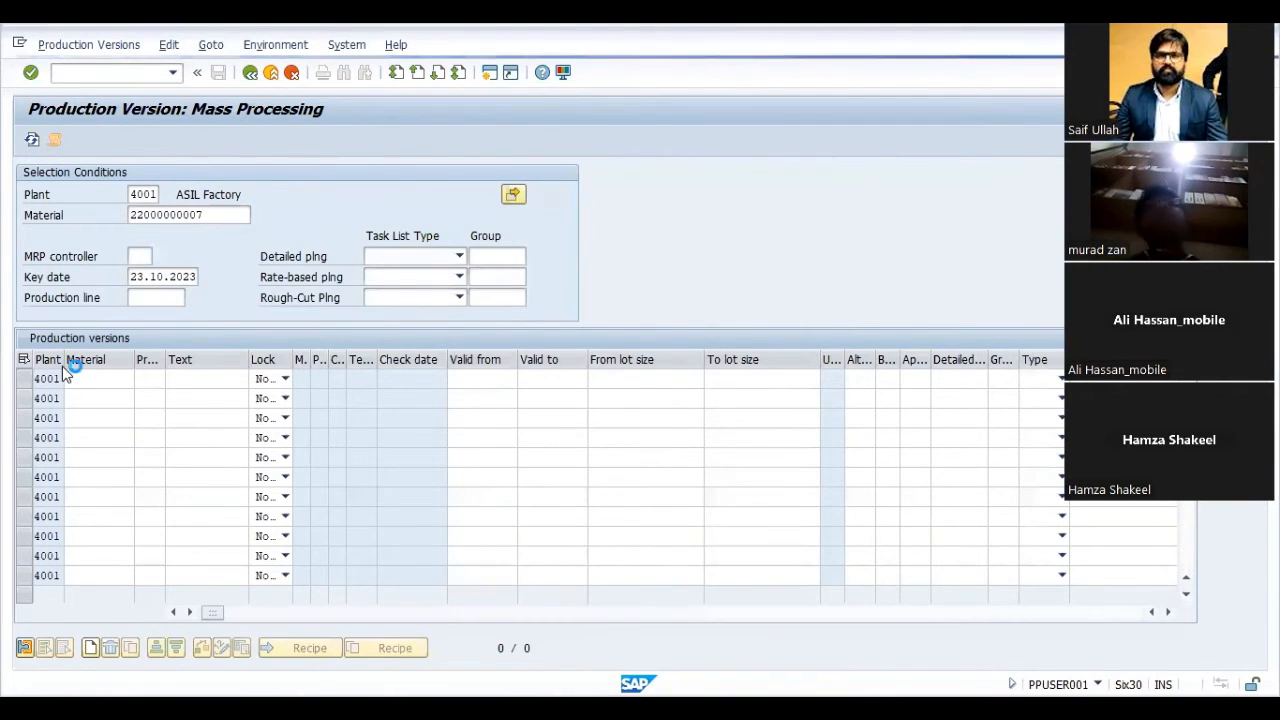
# - Widen the Production Version column and look up the possible version values for the first row
pyautogui.click(100, 378)
pyautogui.click(150, 378)
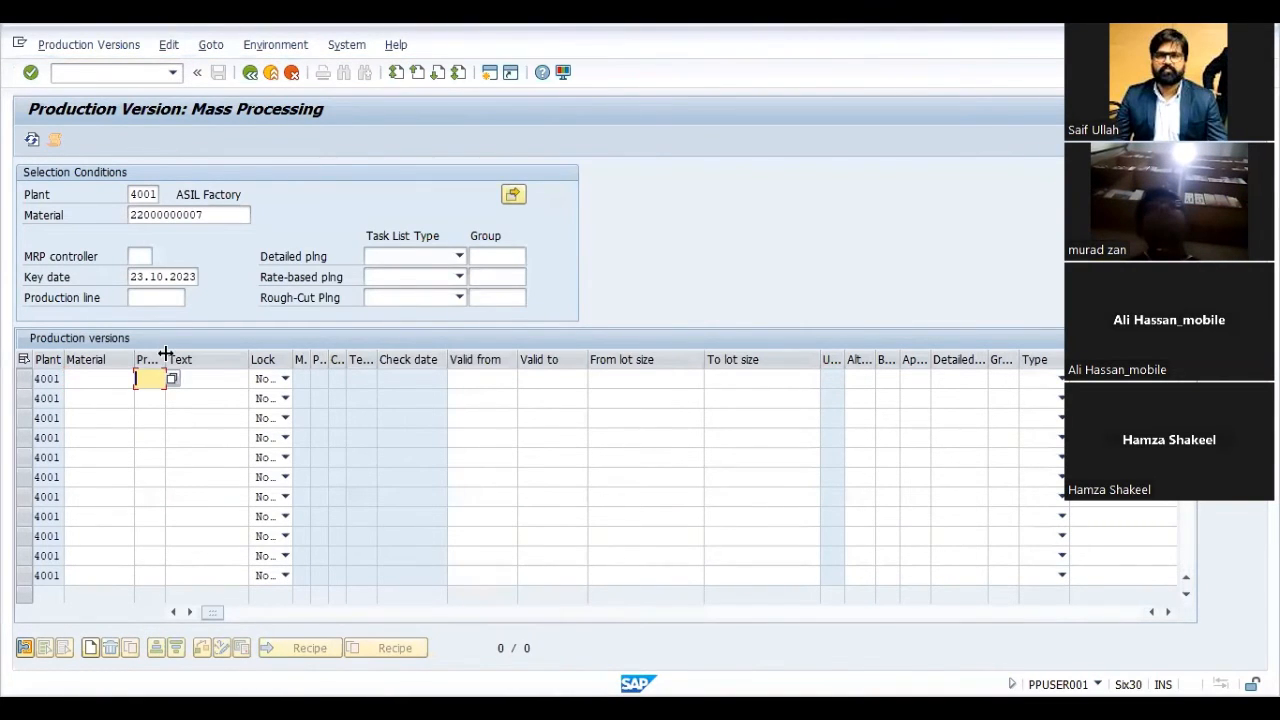
pyautogui.moveTo(166, 352); pyautogui.dragTo(223, 355)
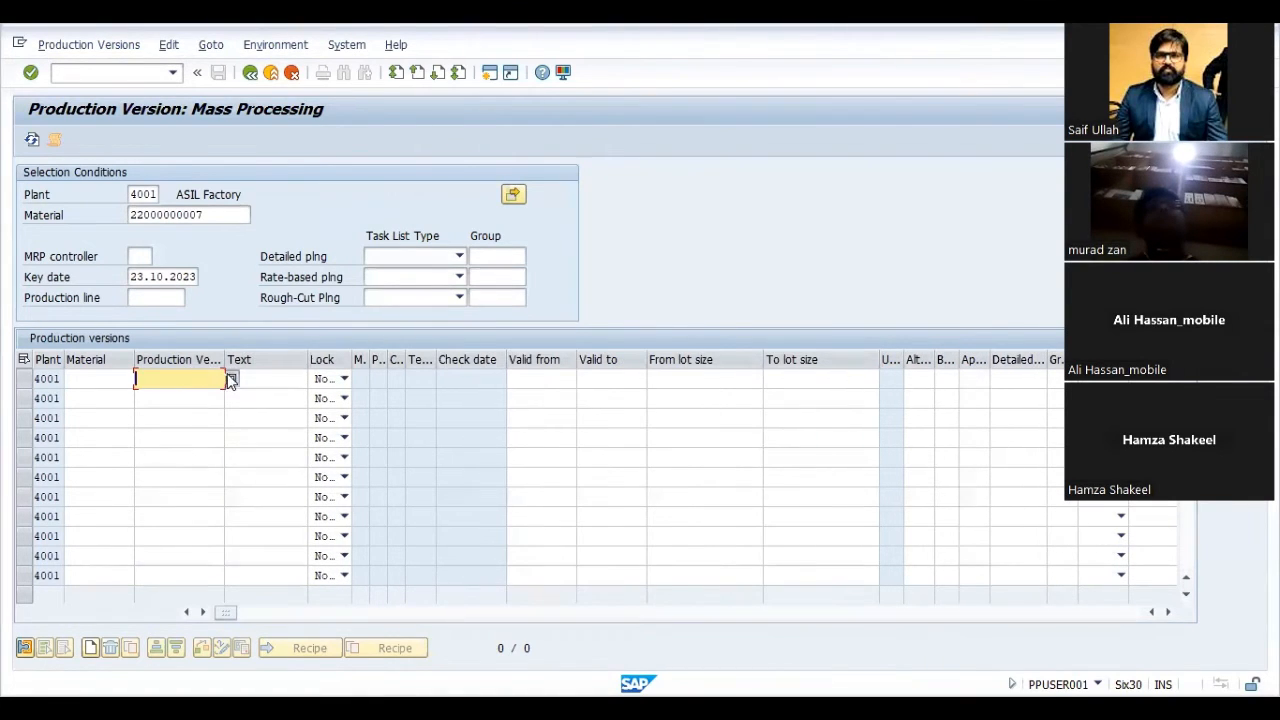
pyautogui.click(230, 379)
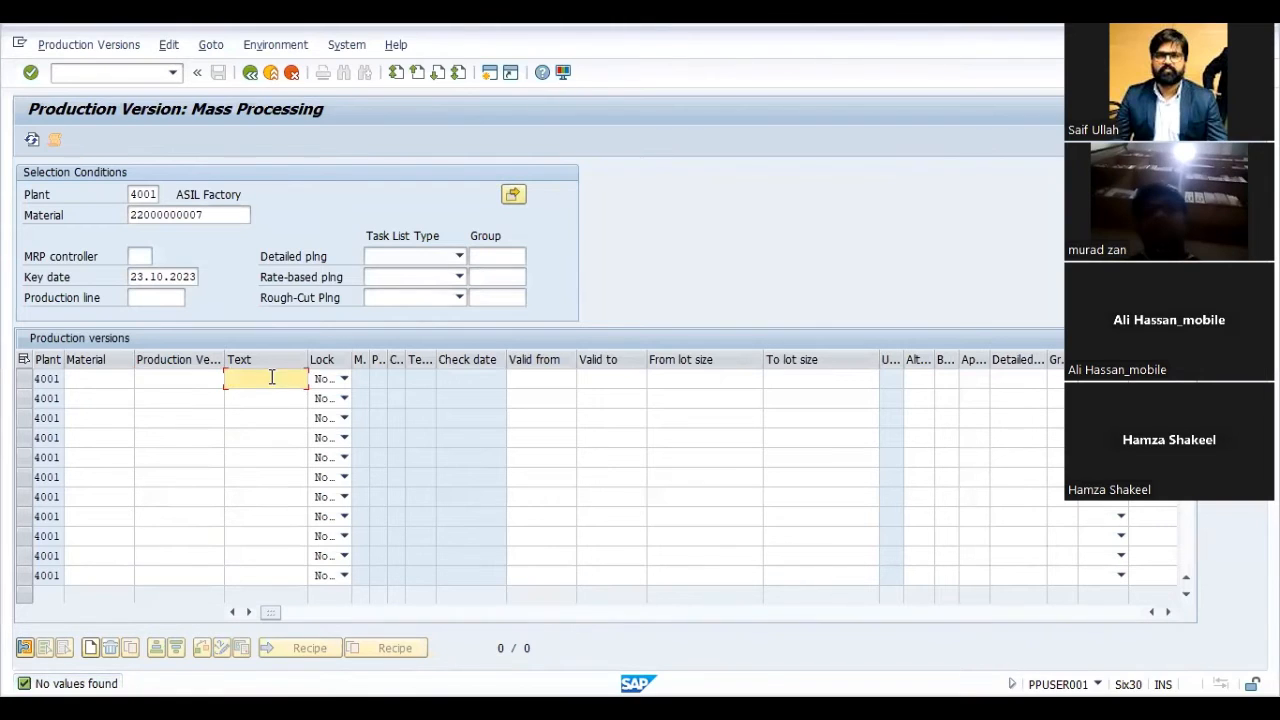
# - Examine the first row's material, production version, text, lock, validity and lot size fields
pyautogui.click(126, 381)
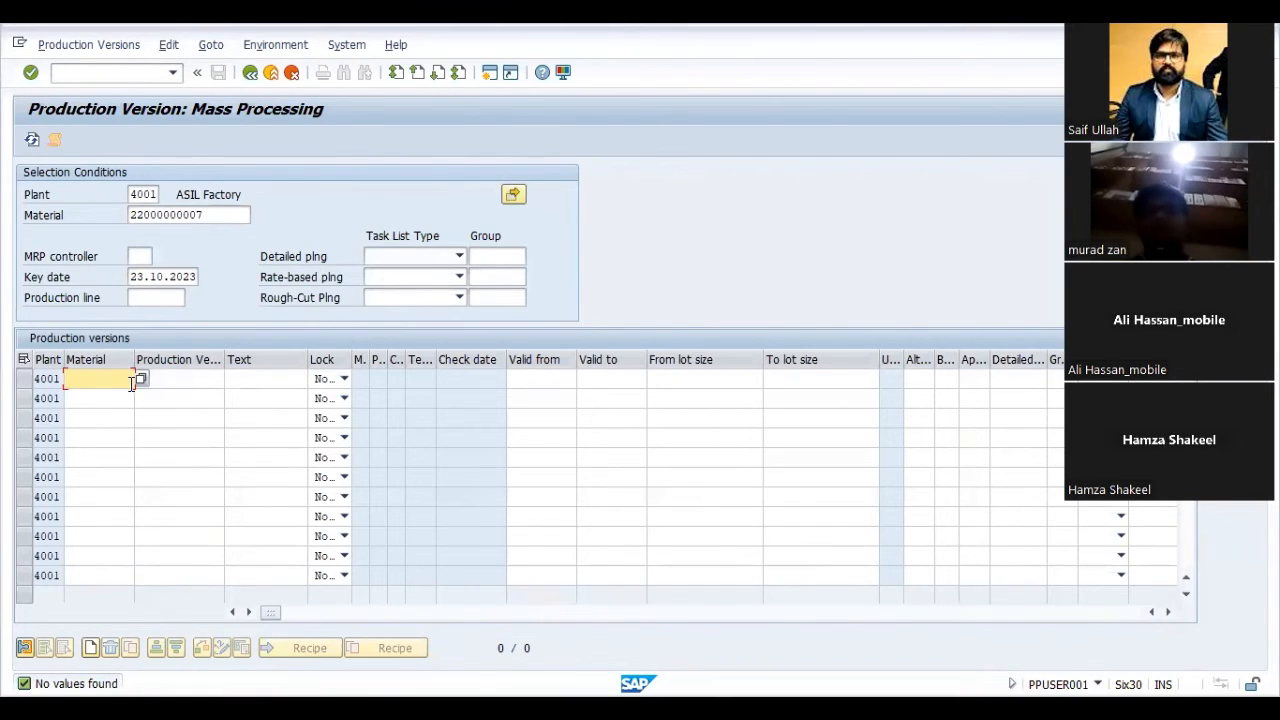
pyautogui.click(197, 377)
pyautogui.click(258, 380)
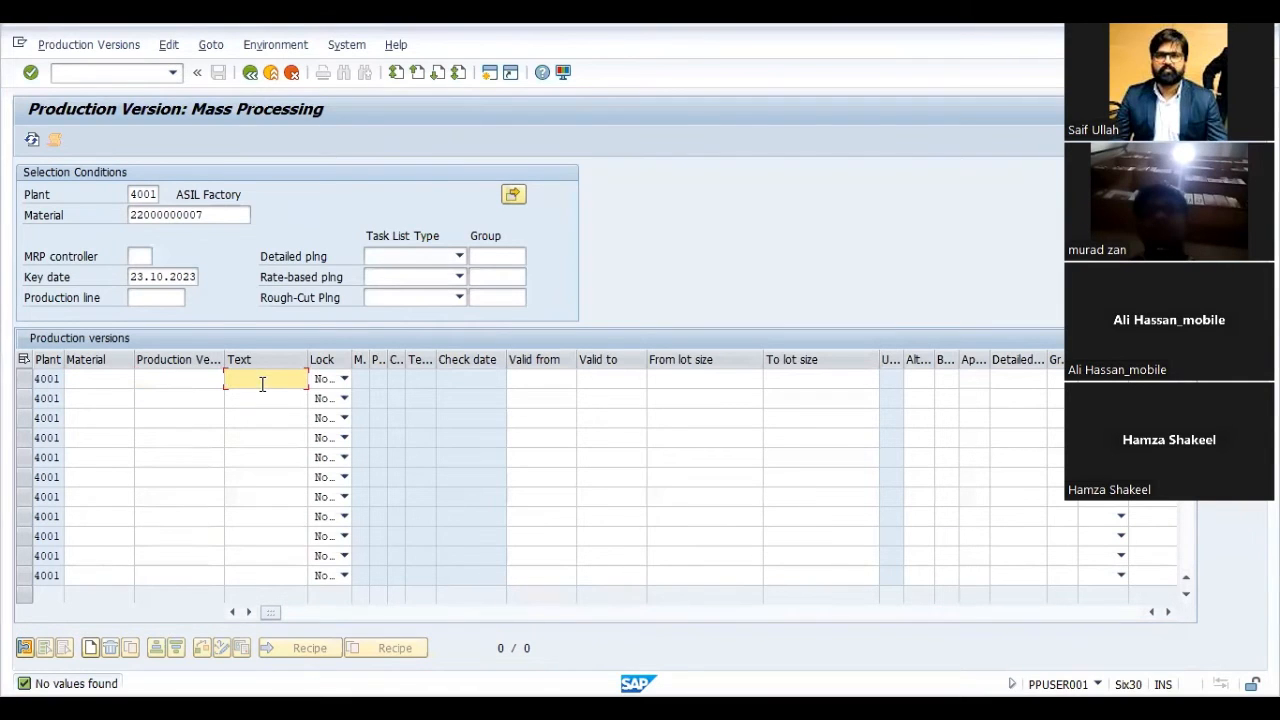
pyautogui.click(327, 385)
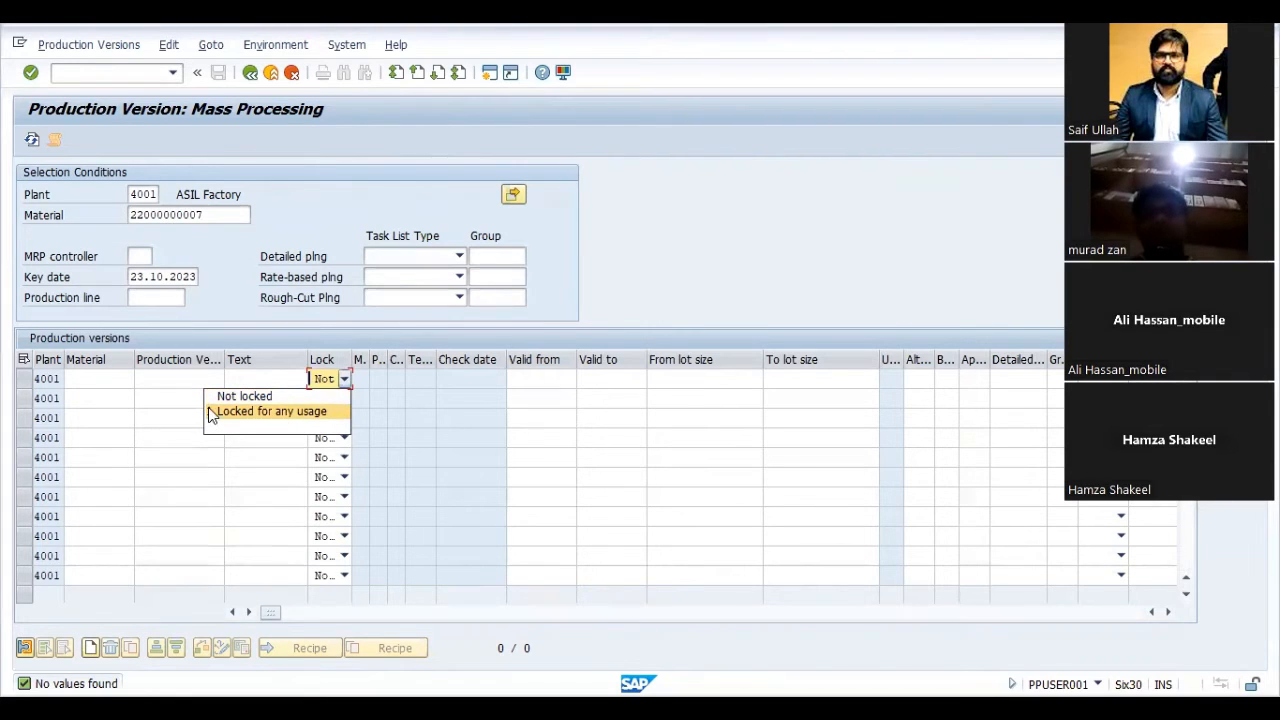
pyautogui.click(547, 386)
pyautogui.click(547, 384)
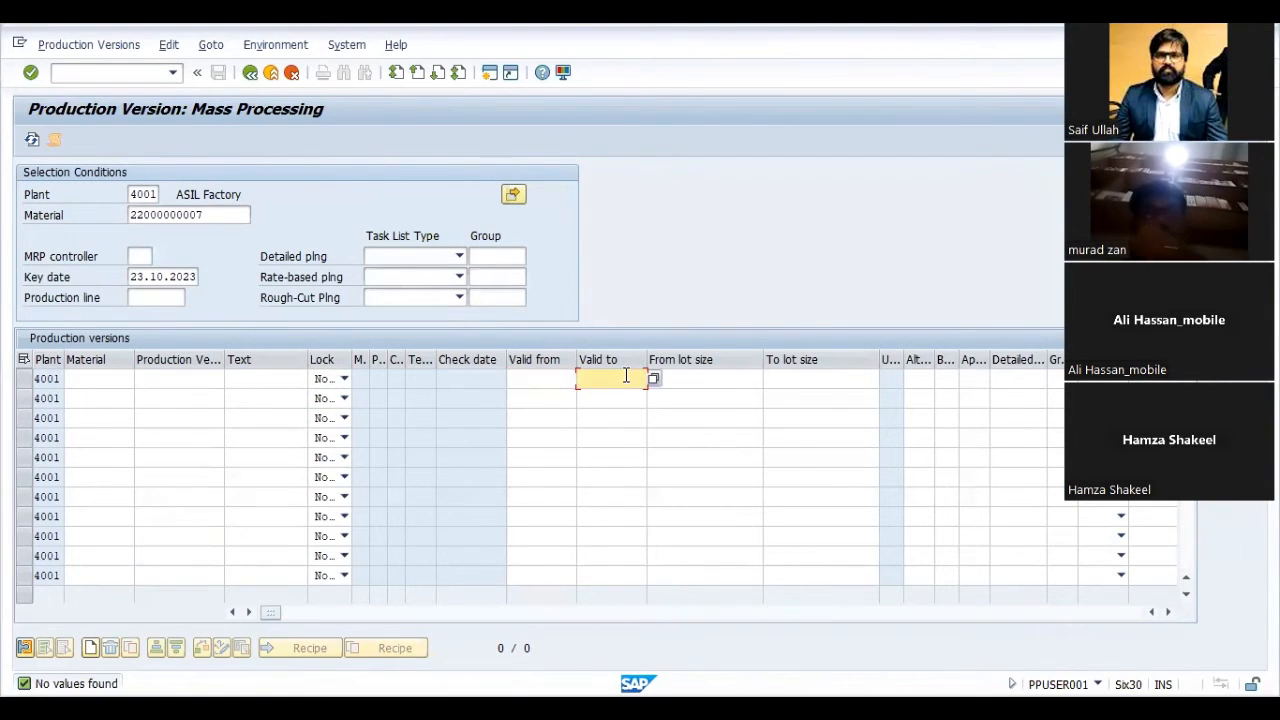
pyautogui.press('Tab')
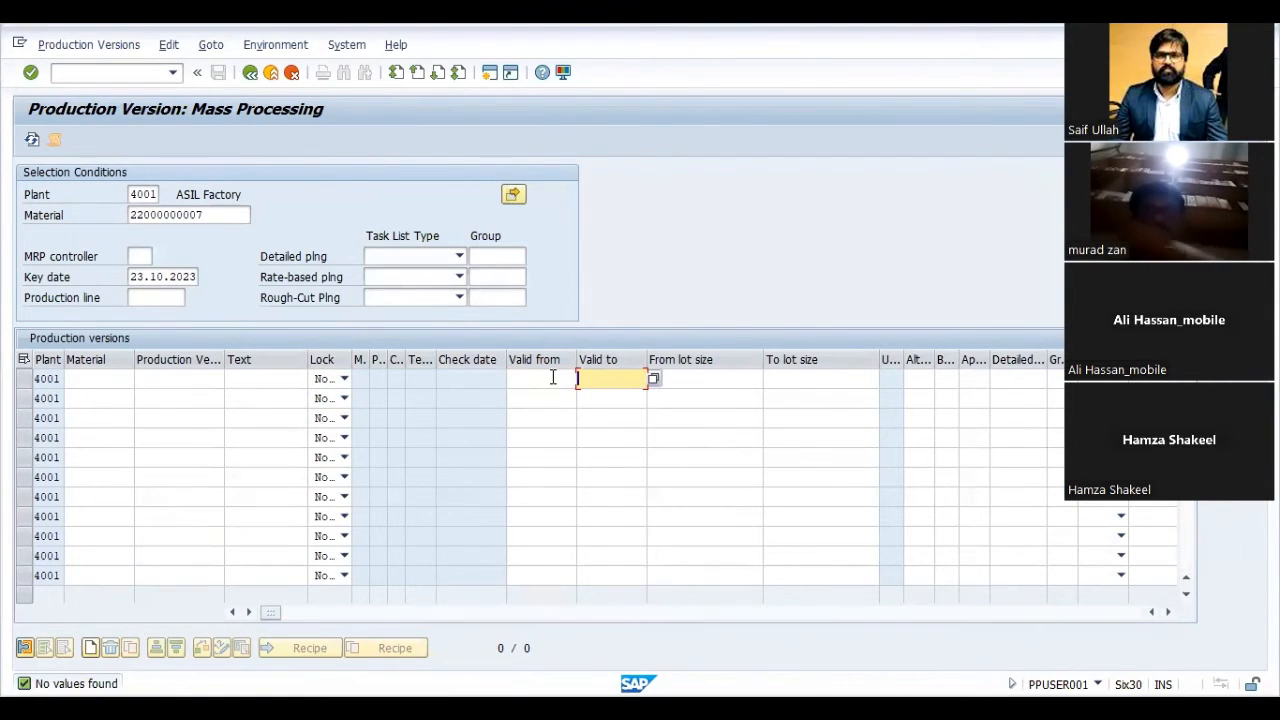
pyautogui.click(686, 379)
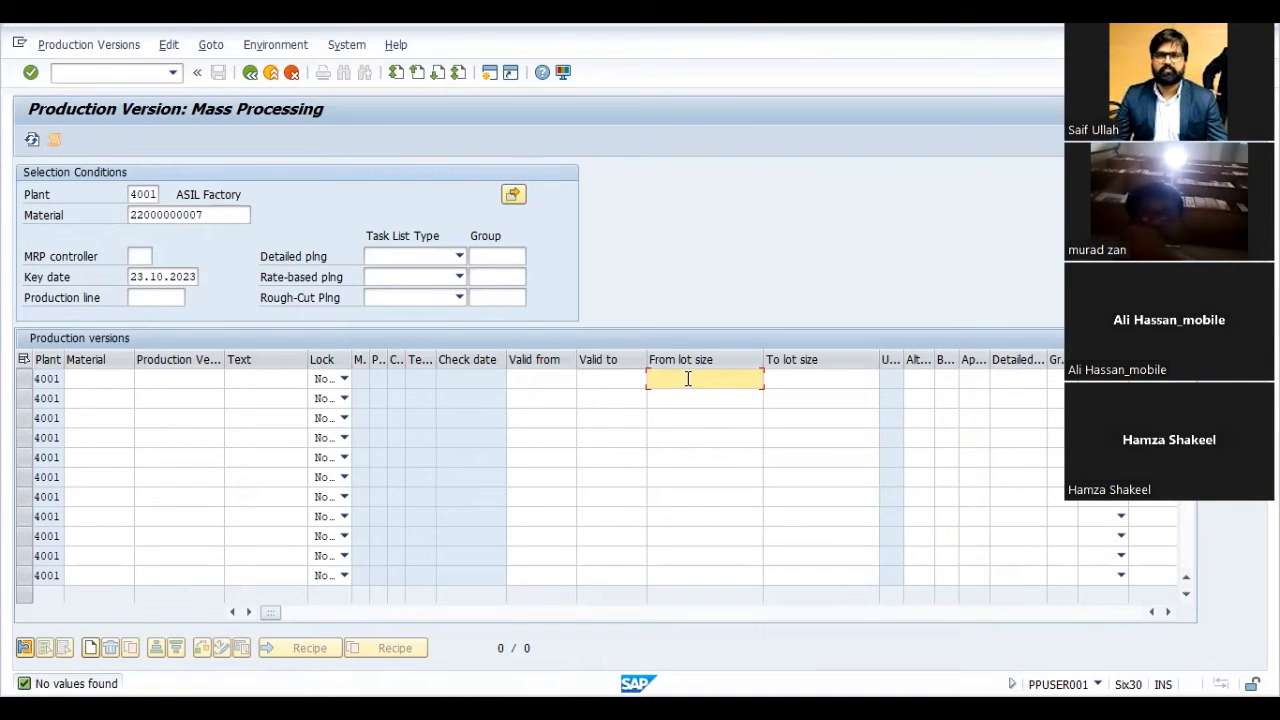
pyautogui.click(825, 377)
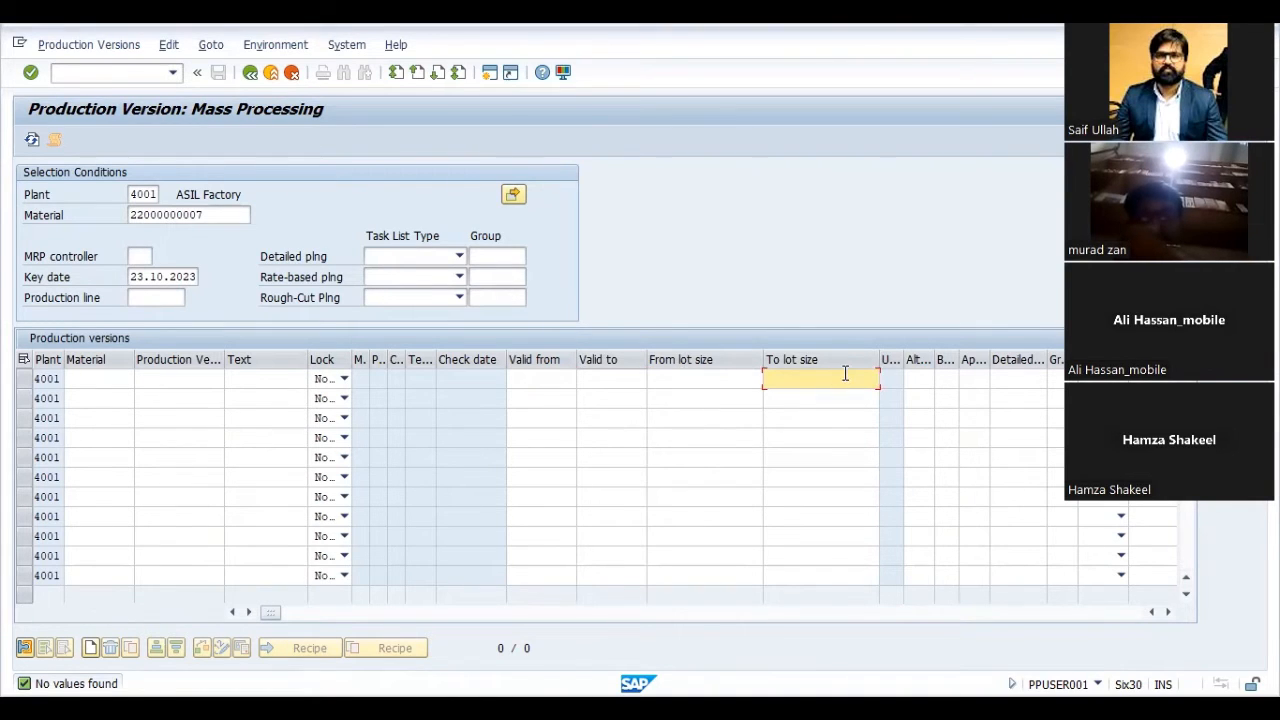
pyautogui.click(922, 378)
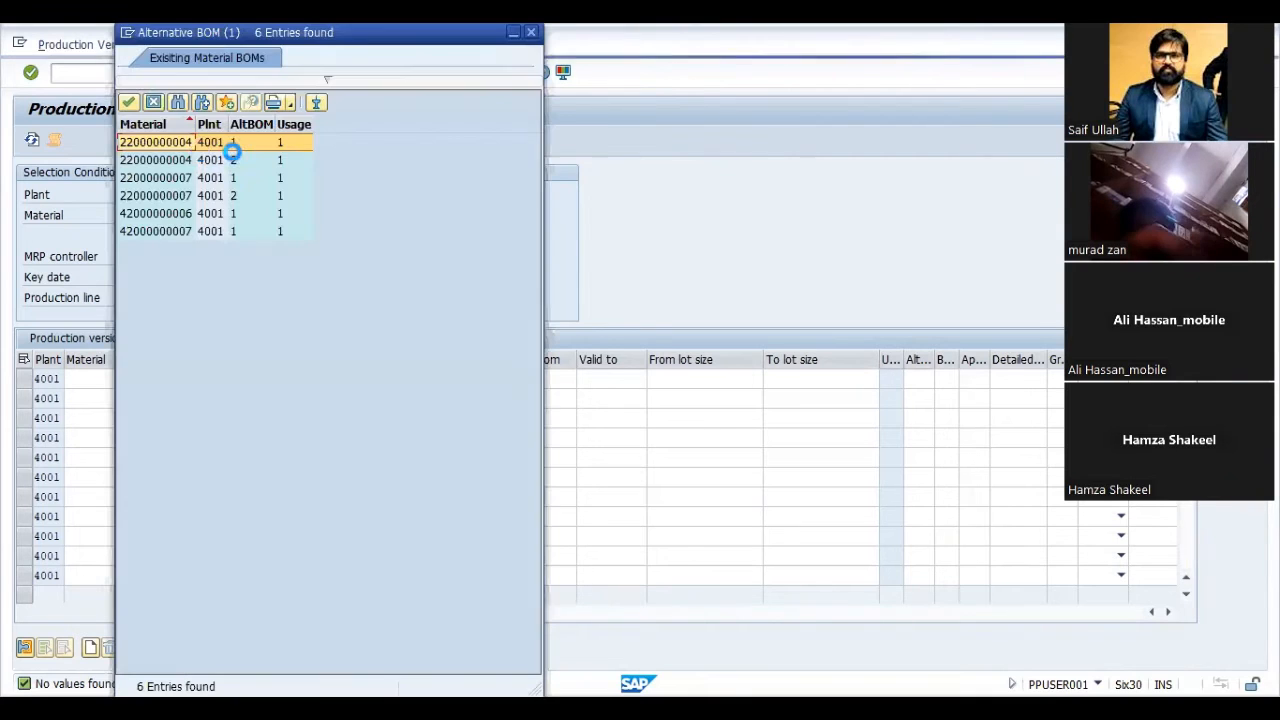
pyautogui.click(174, 177)
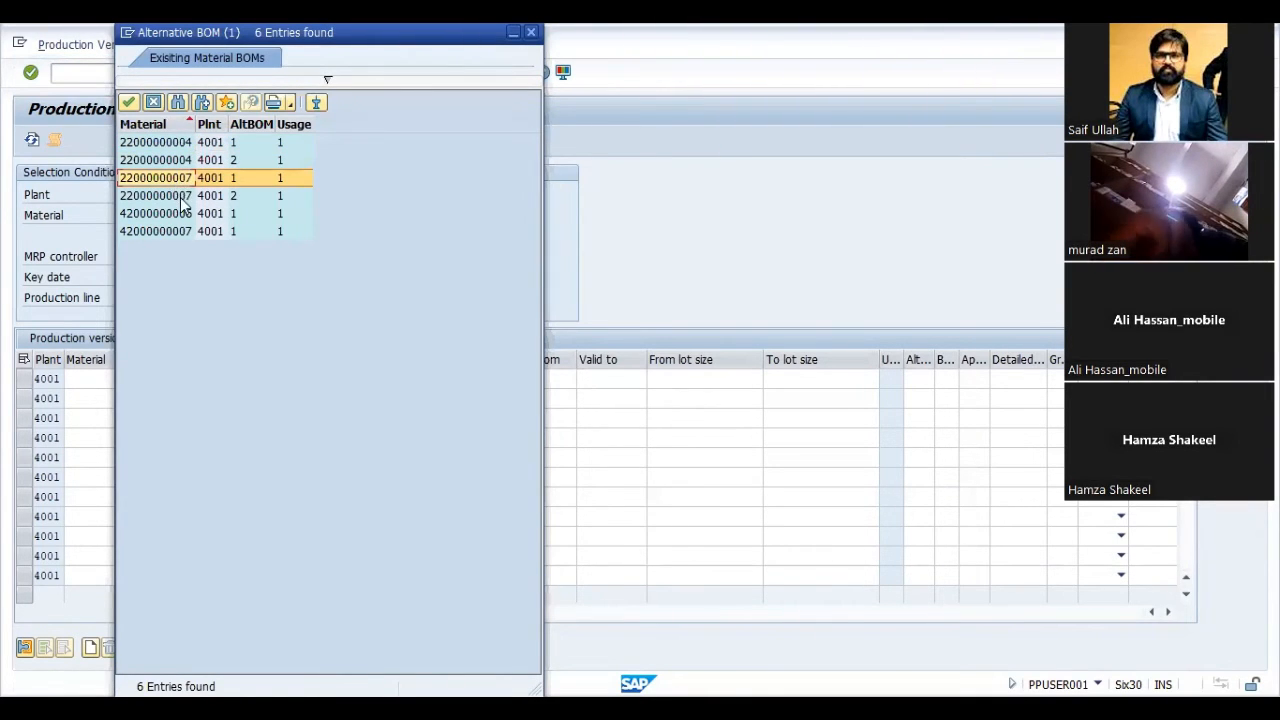
pyautogui.doubleClick(174, 180)
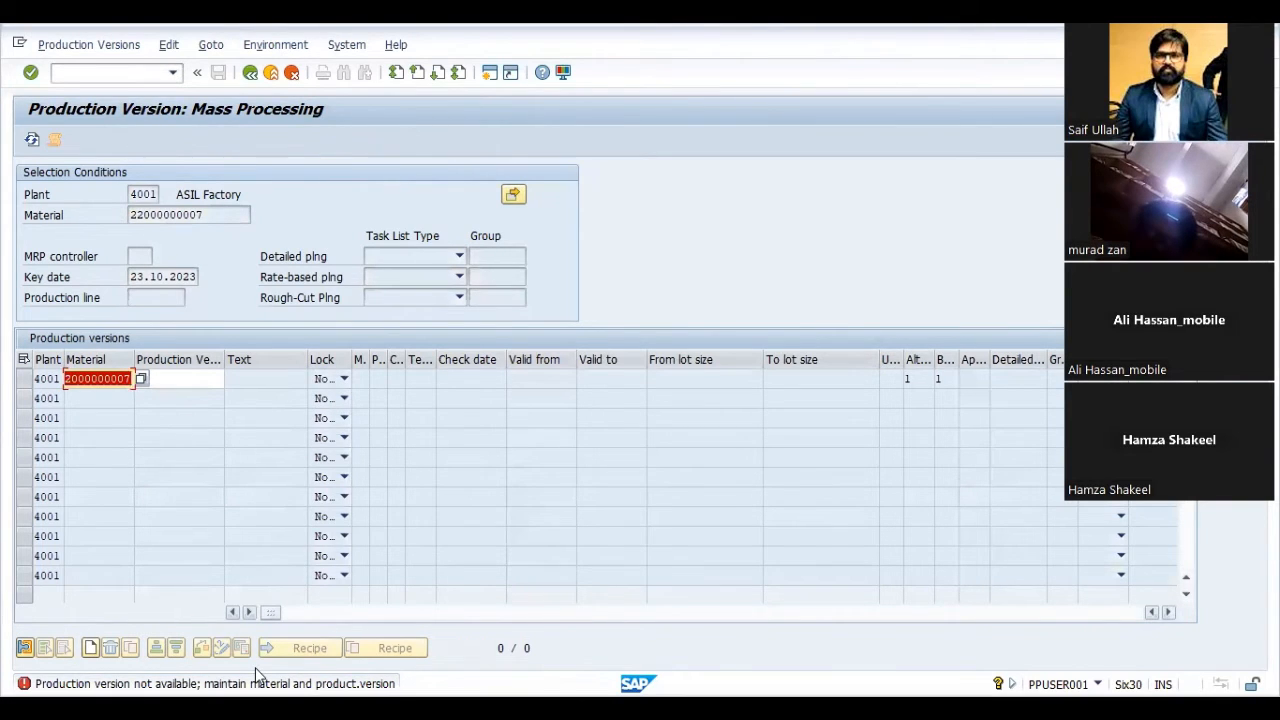
pyautogui.press('Return')
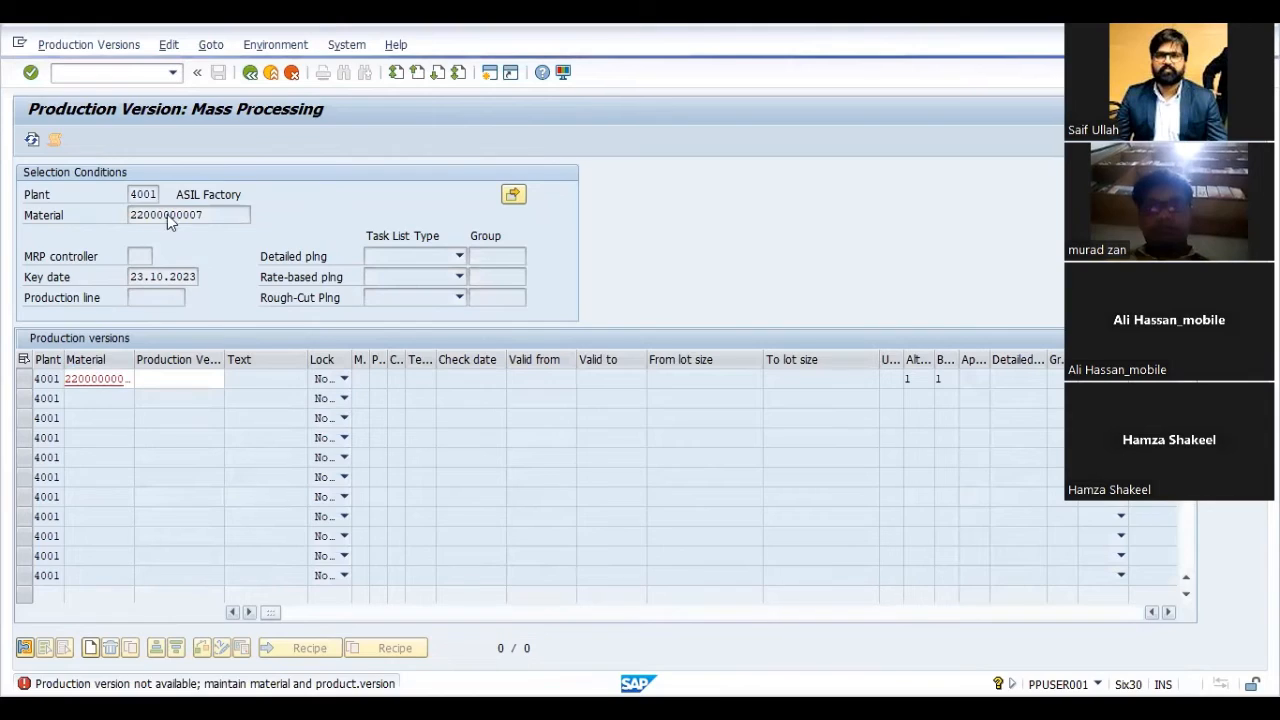
# - Read the detailed help for the error message, close it and leave production version mass processing
pyautogui.press('F1')
pyautogui.moveTo(183, 186); pyautogui.dragTo(5, 138)
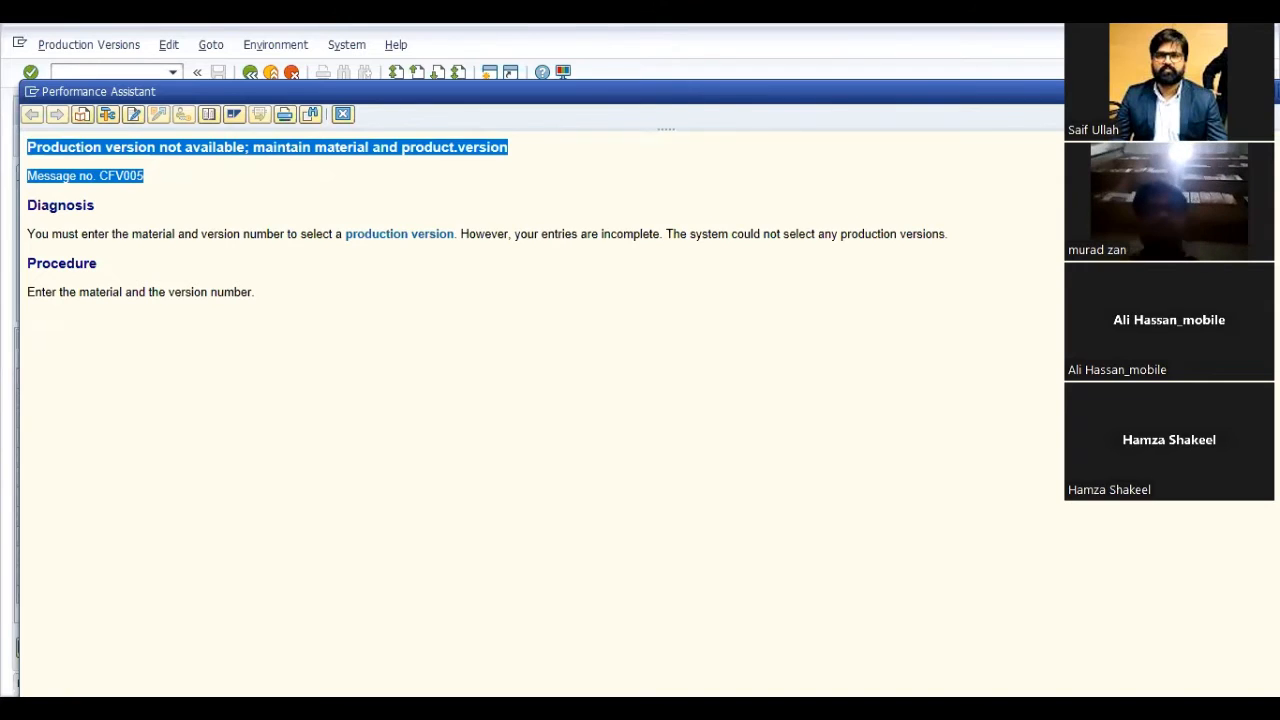
pyautogui.hotkey('alt', 'Tab')
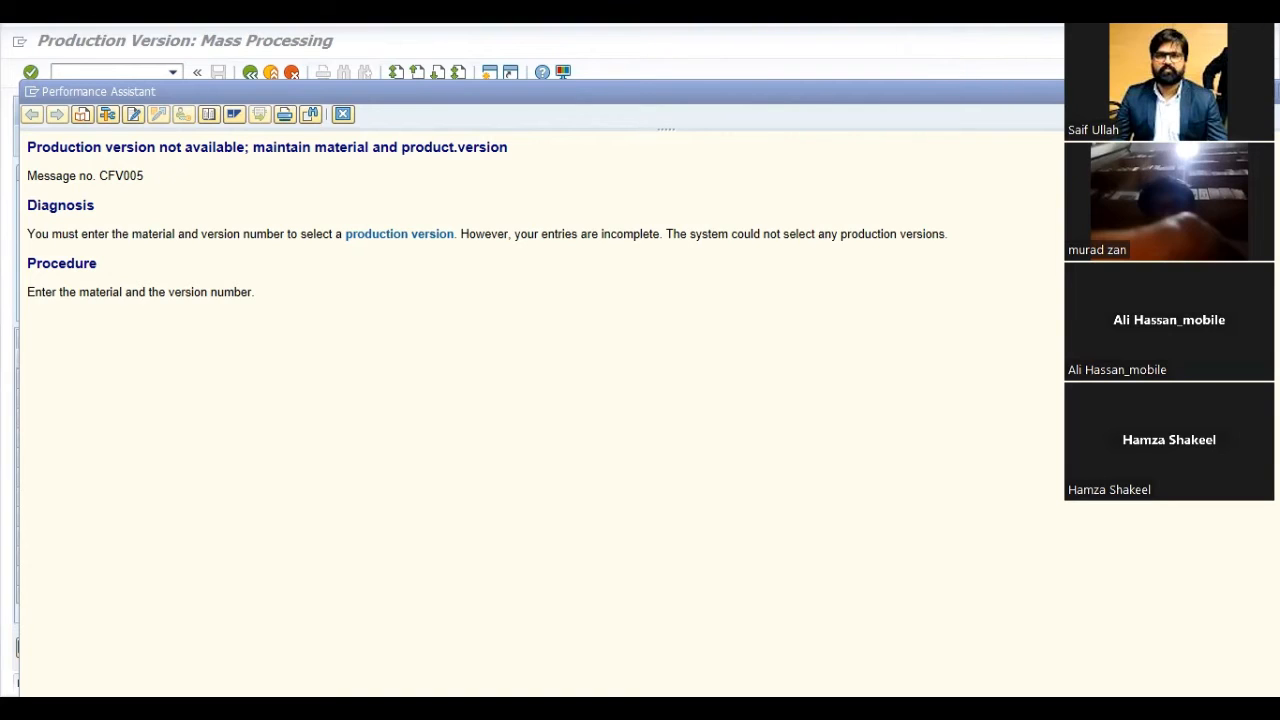
pyautogui.hotkey('alt', 'Tab')
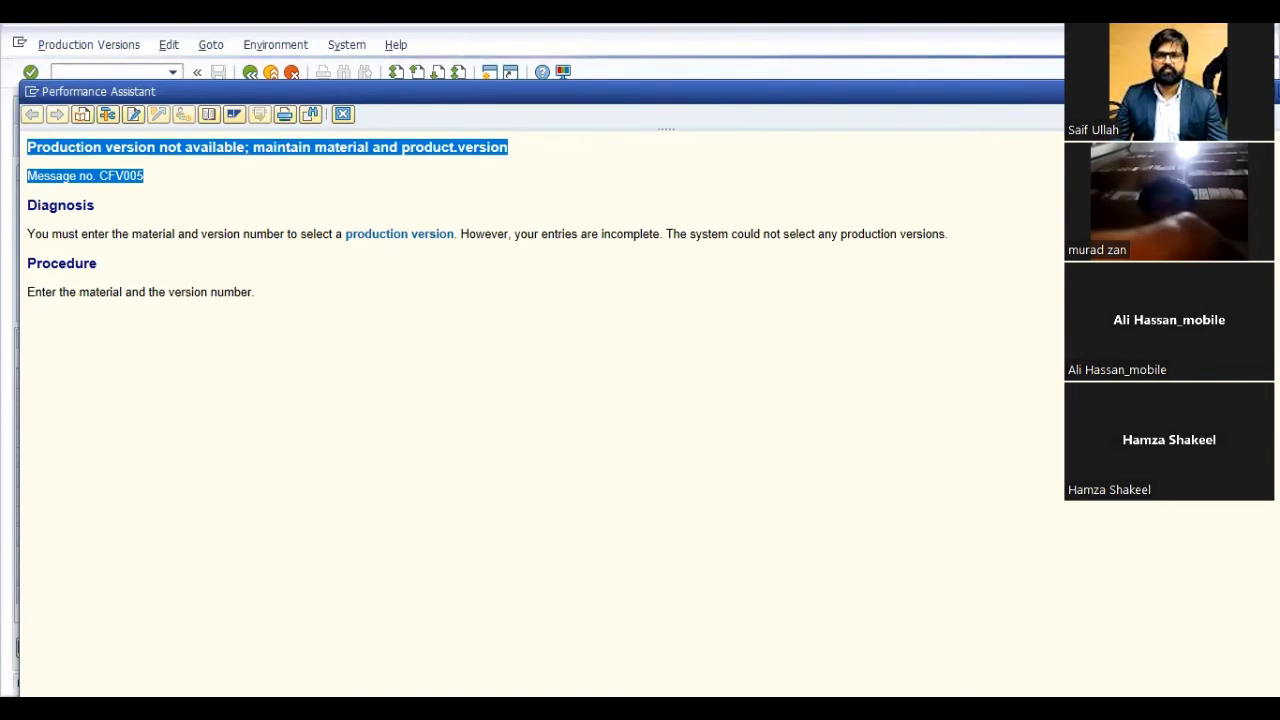
pyautogui.click(343, 114)
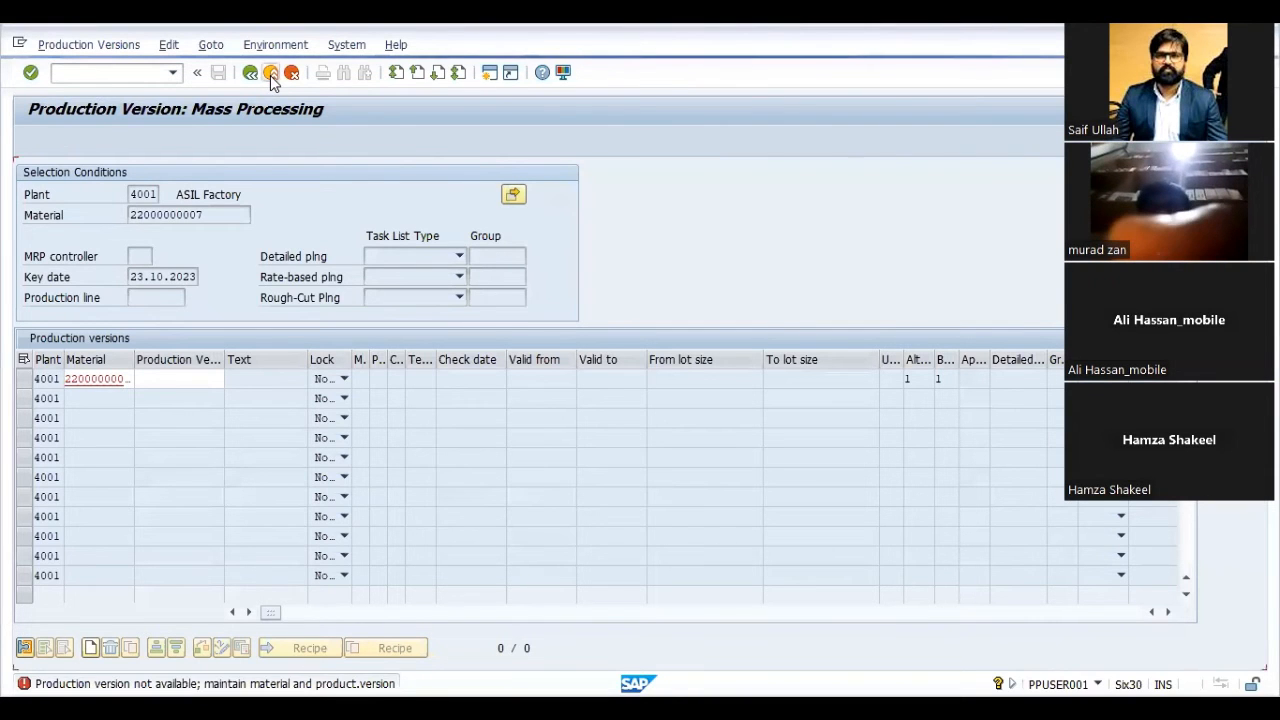
pyautogui.click(271, 76)
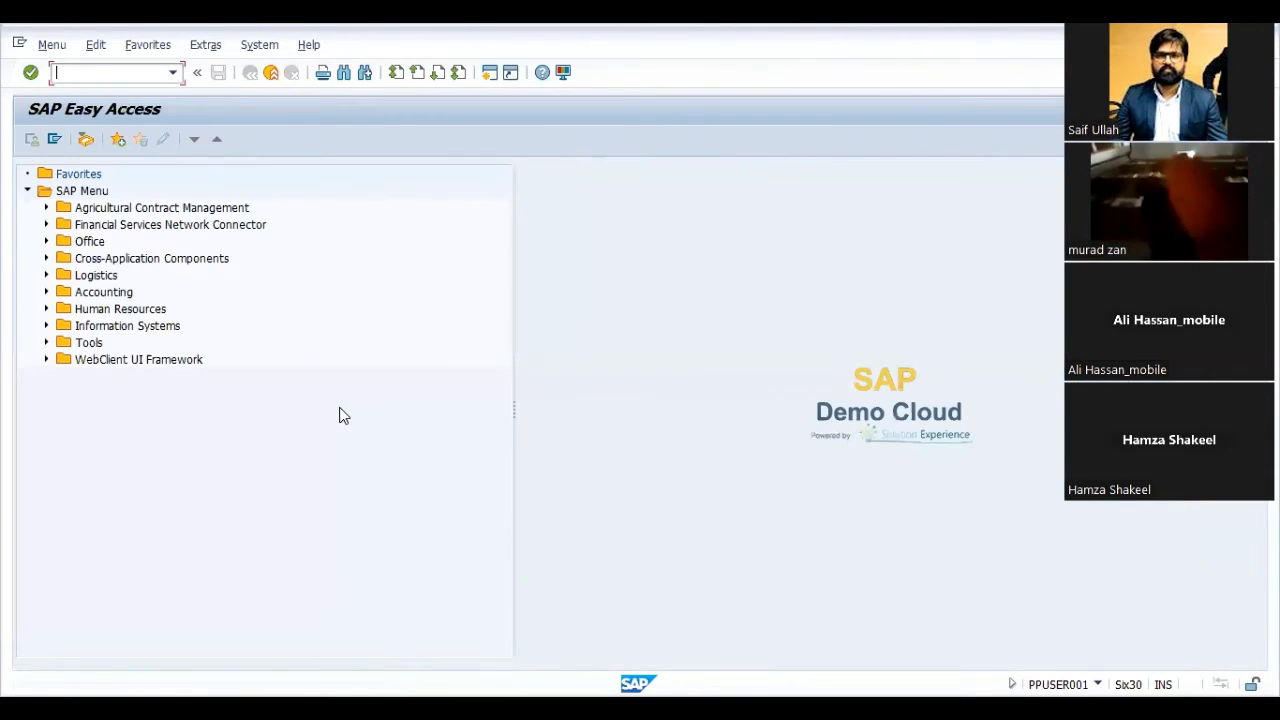
# - Start transaction OPL8, position to plant 4001 and open the parameters of order type ZRFT
pyautogui.write('OPL8')
pyautogui.press('Return')
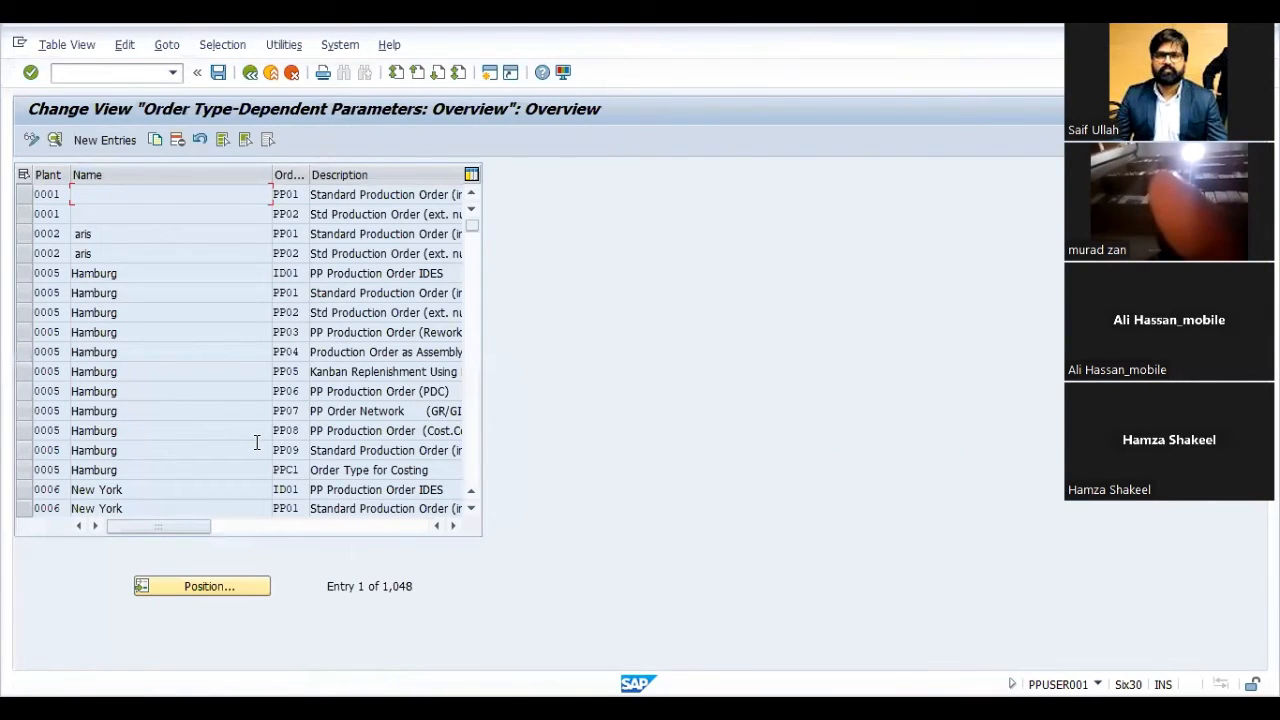
pyautogui.click(249, 586)
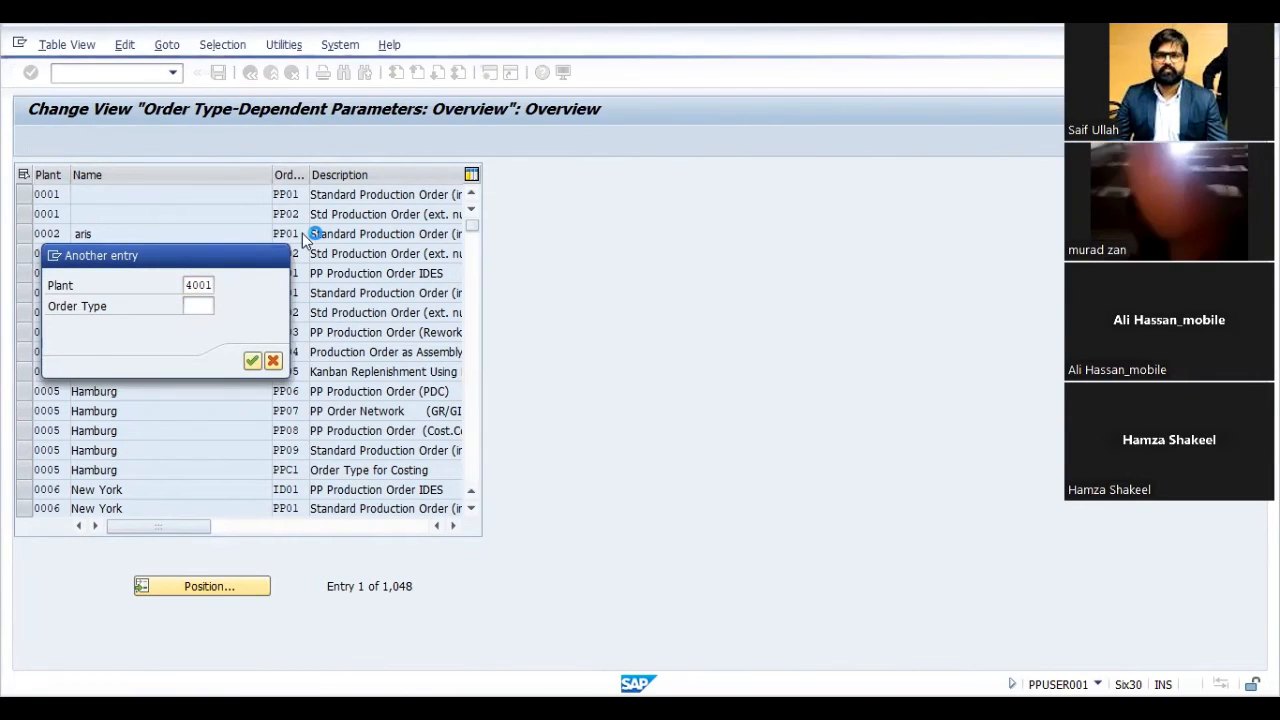
pyautogui.press('Return')
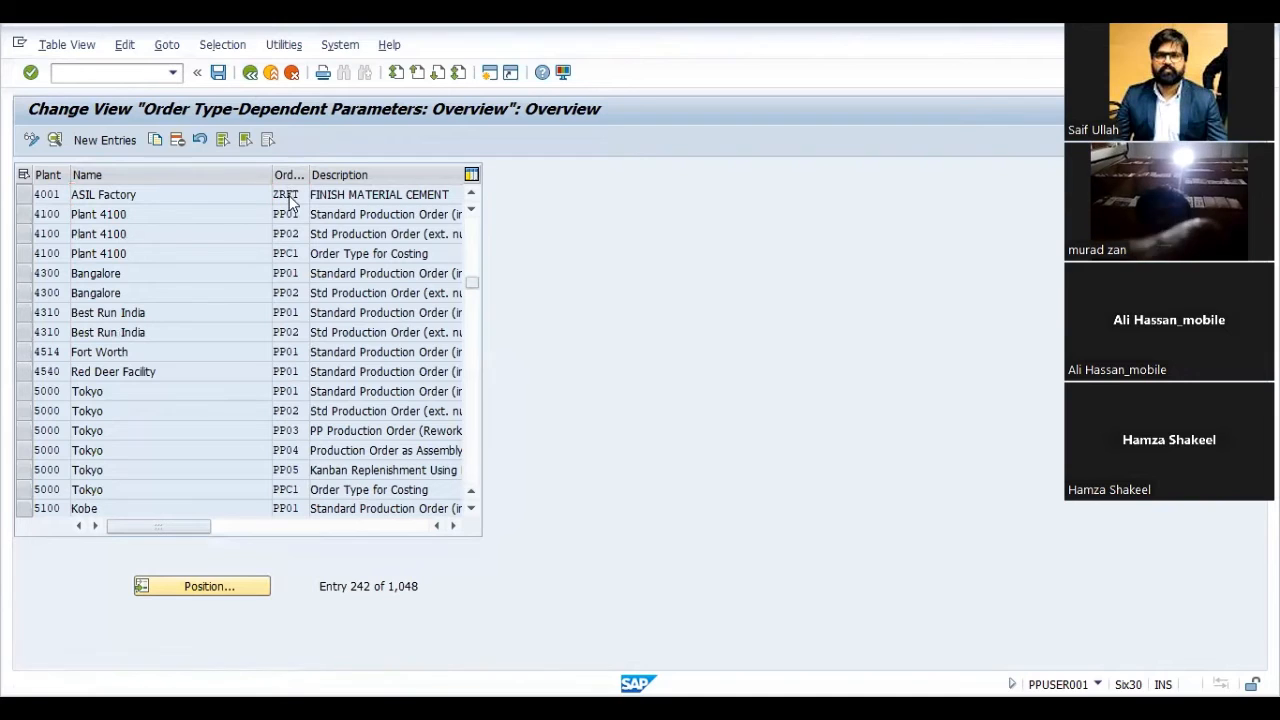
pyautogui.doubleClick(289, 197)
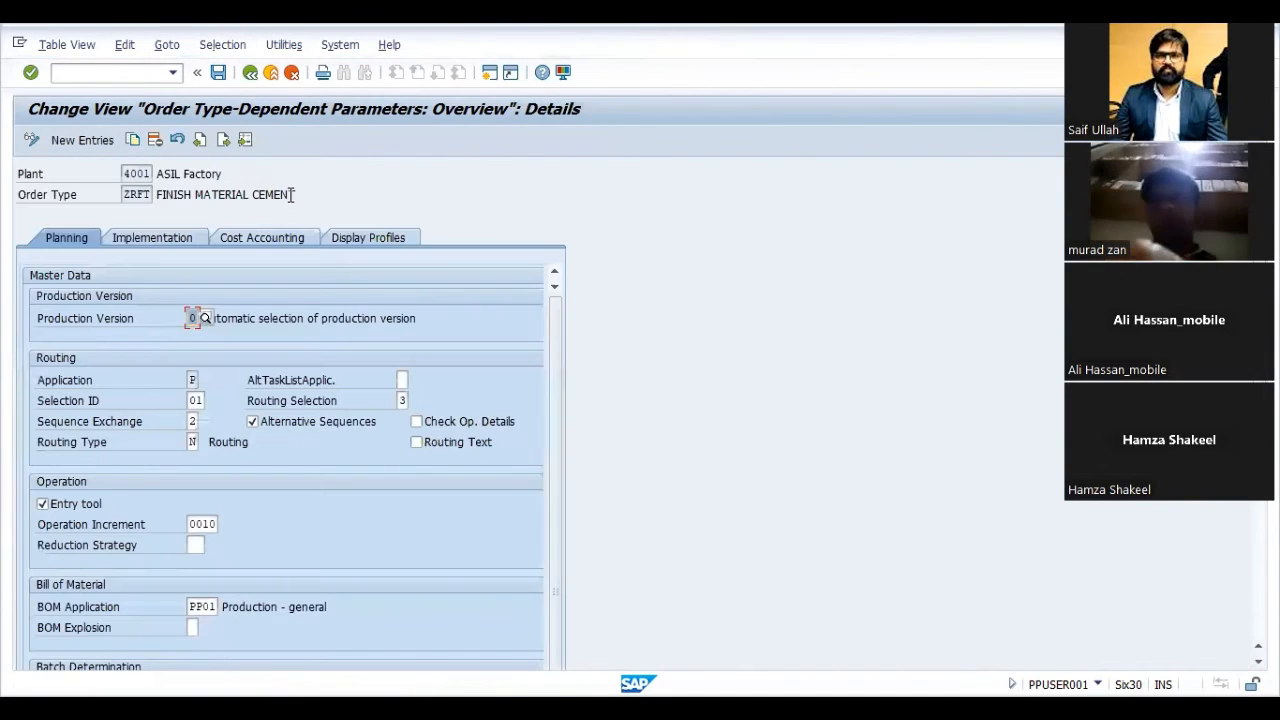
# - Review order type ZRFT's planning parameters for routing, operation, bill of material, batch determination and general assignment
pyautogui.scroll(-2, 272, 311)
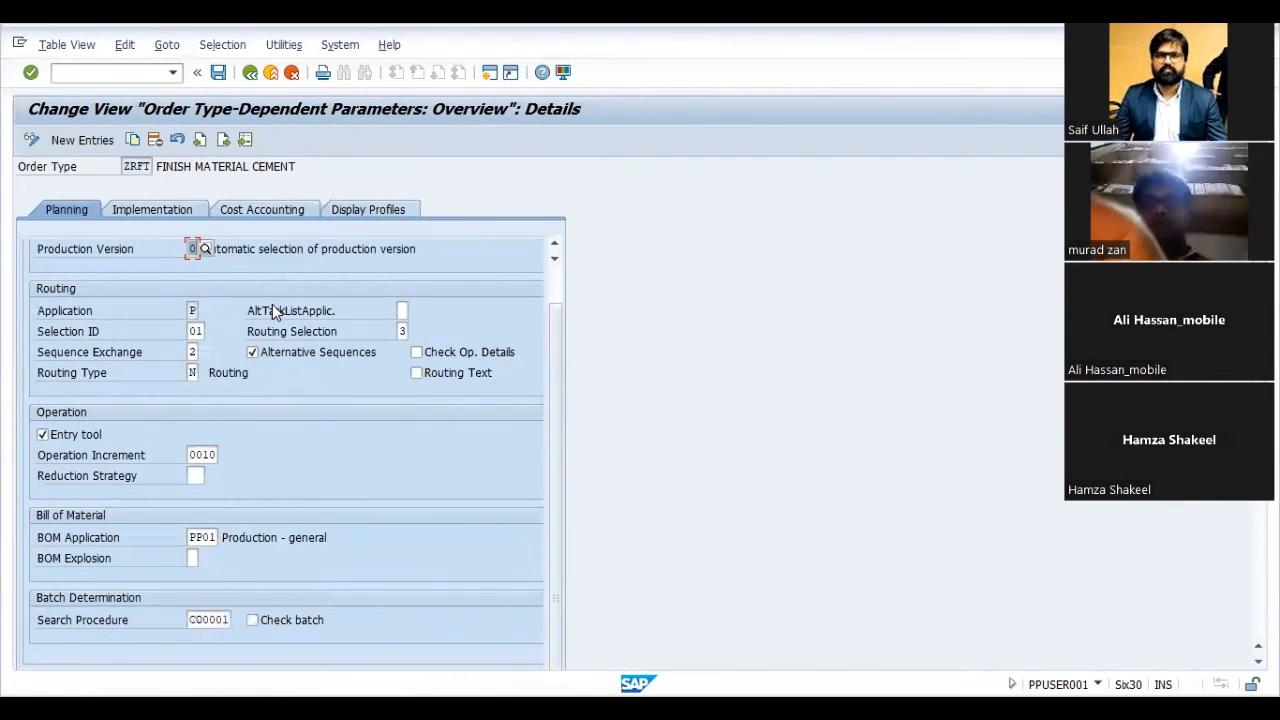
pyautogui.scroll(-3, 272, 310)
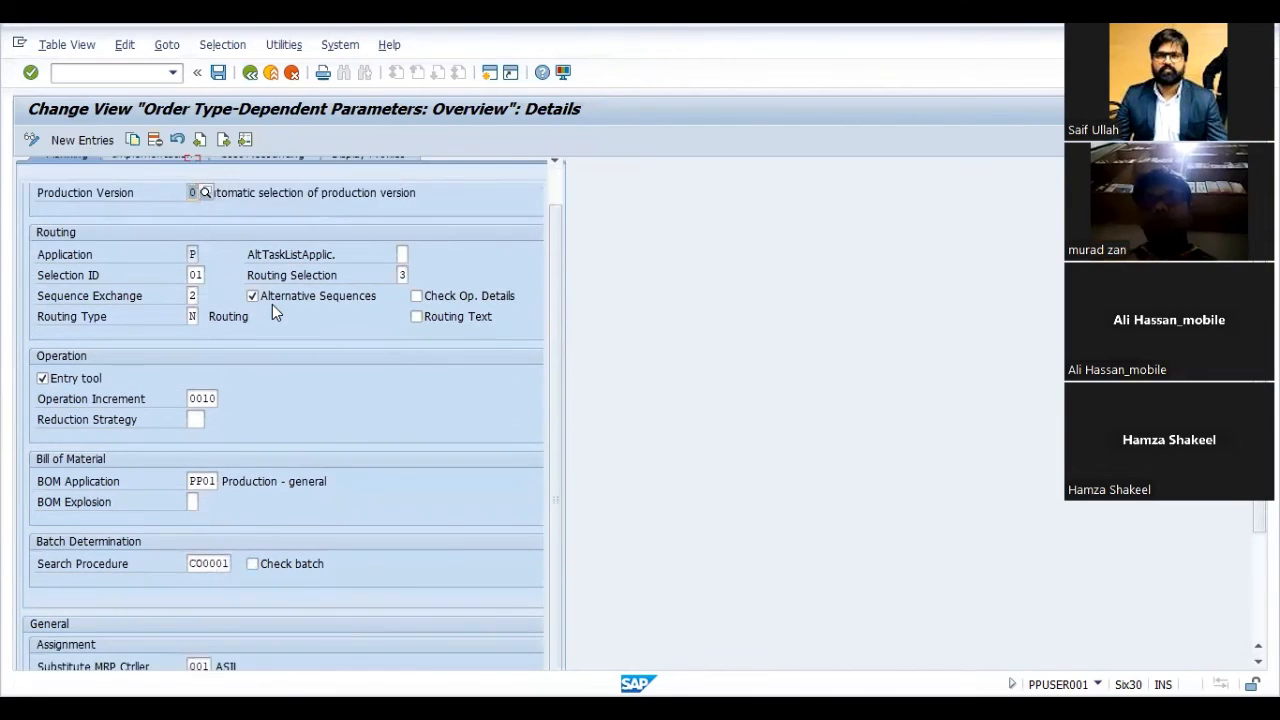
pyautogui.scroll(-1, 272, 304)
pyautogui.scroll(1, 272, 304)
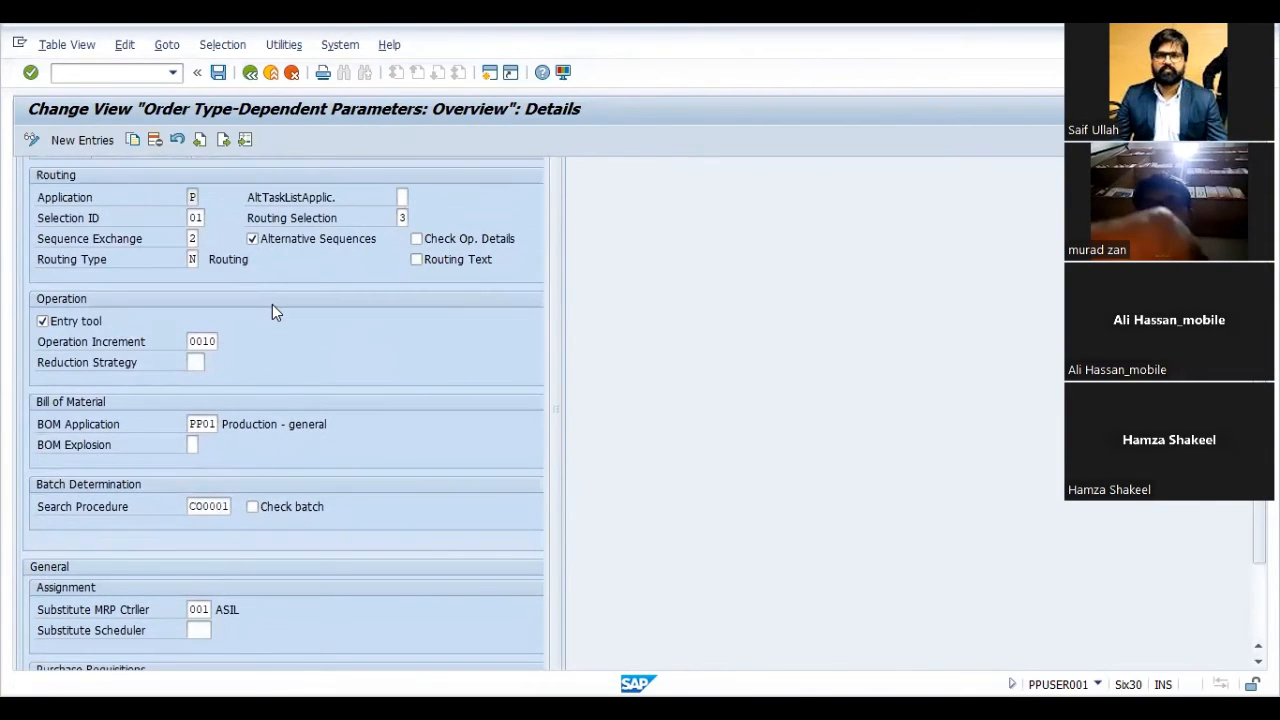
pyautogui.scroll(-5, 255, 355)
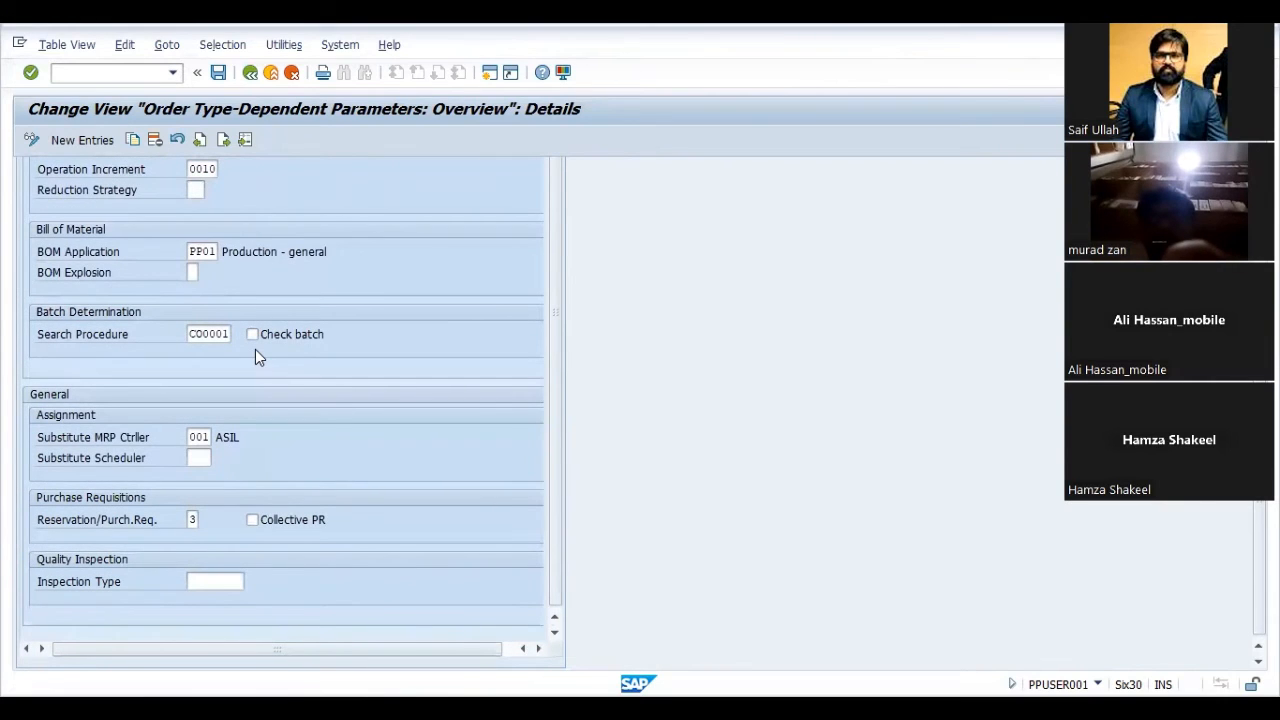
# - Enable status change documents for operation, material and production resource/tool in order type ZRFT's implementation settings
pyautogui.scroll(4, 255, 355)
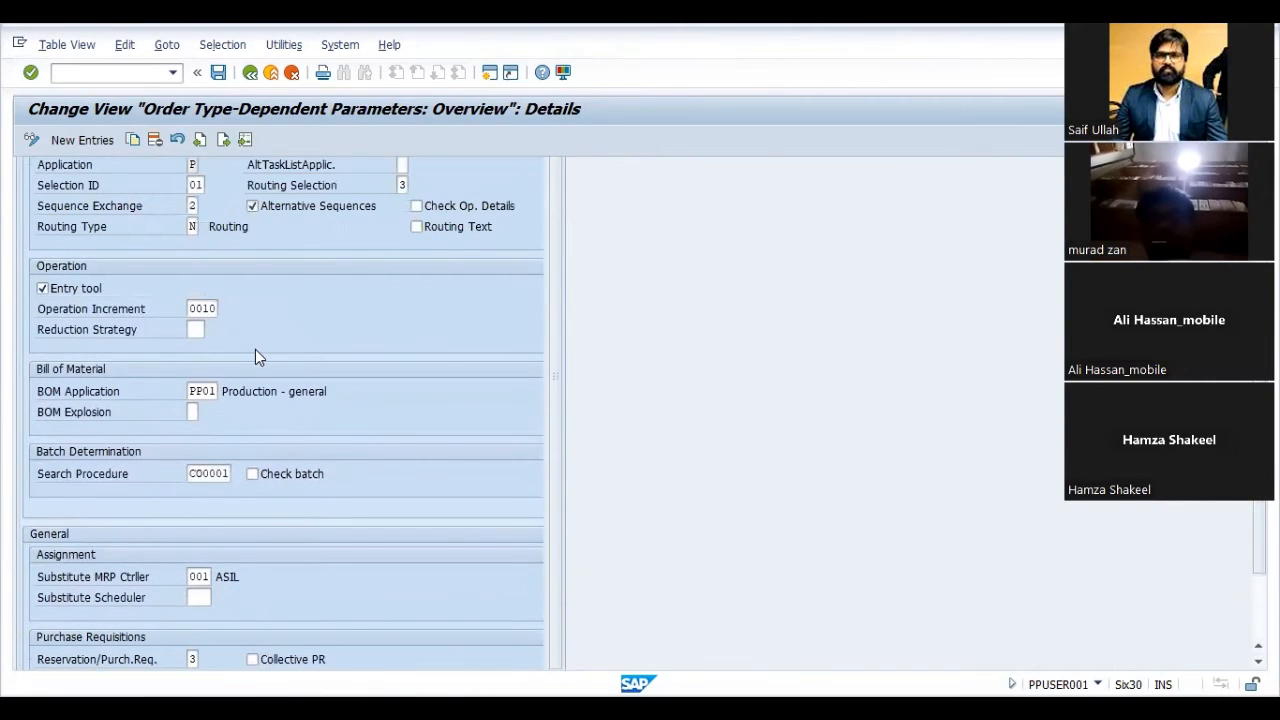
pyautogui.scroll(4, 255, 355)
pyautogui.scroll(3, 256, 351)
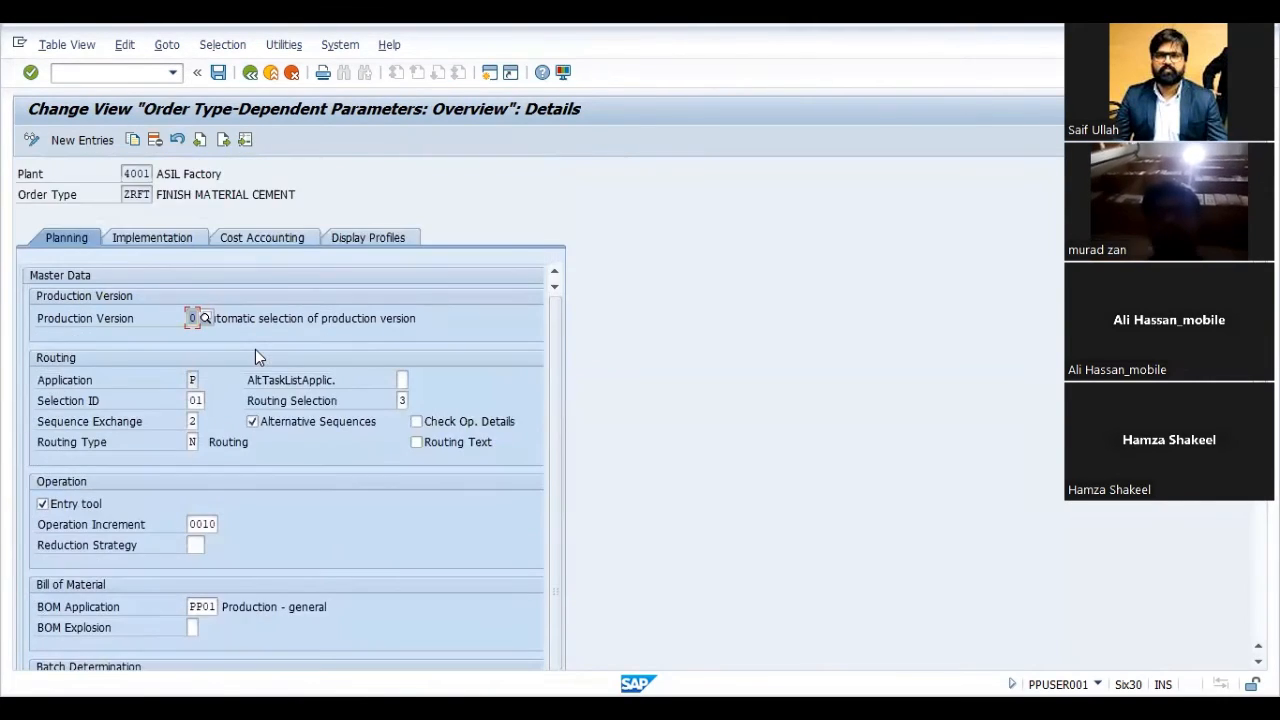
pyautogui.click(152, 242)
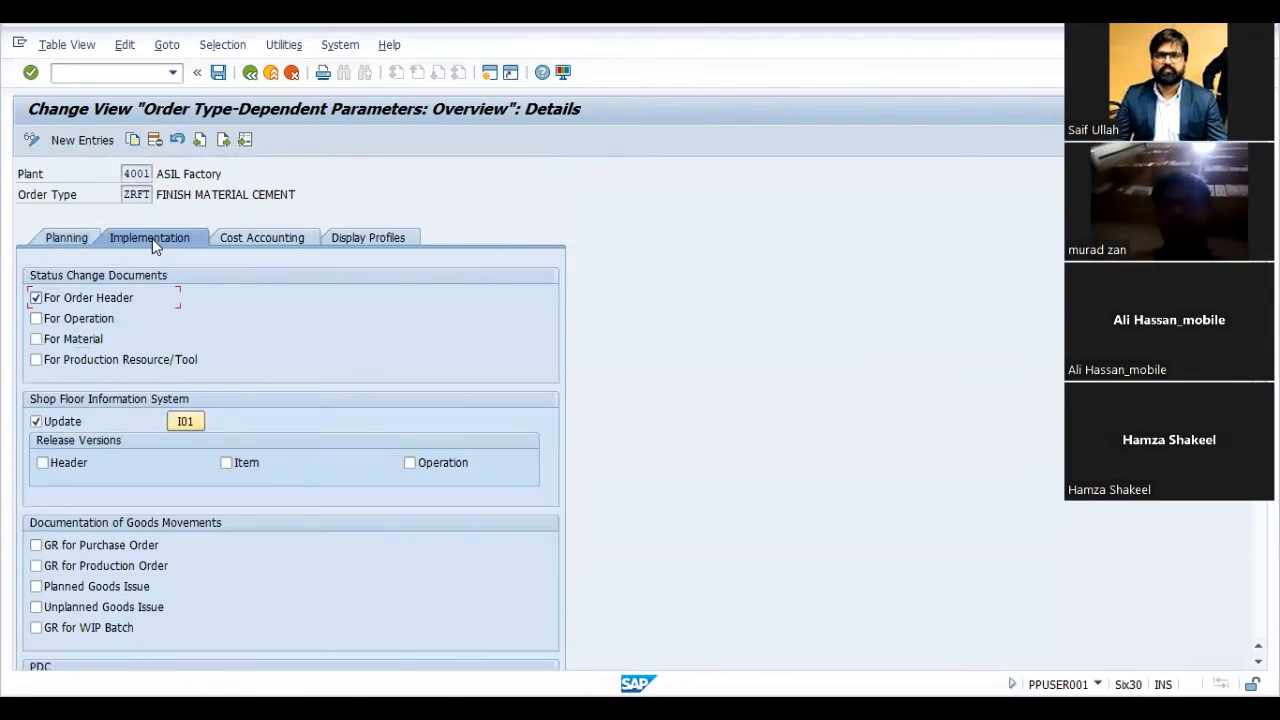
pyautogui.click(36, 318)
pyautogui.click(36, 339)
pyautogui.click(36, 359)
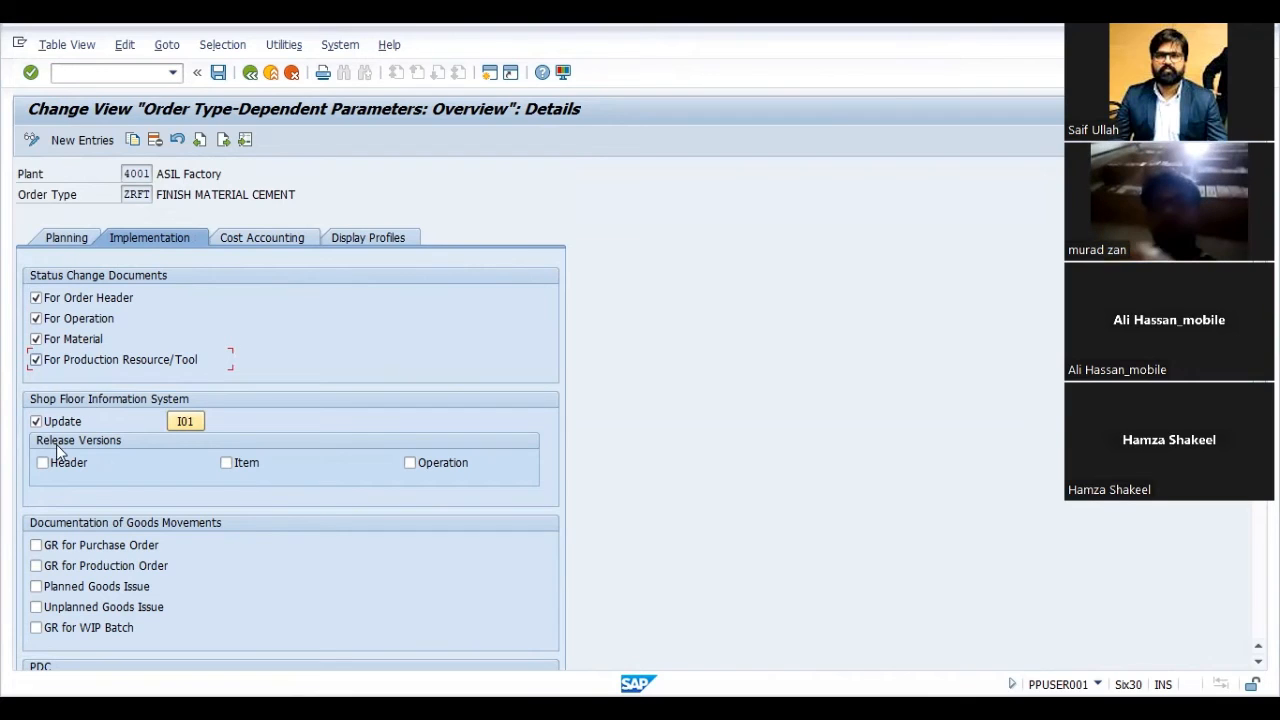
# - Enable goods movement documentation for purchase order receipts, production order receipts, planned and unplanned goods issues, and WIP batch receipts
pyautogui.click(36, 545)
pyautogui.click(36, 565)
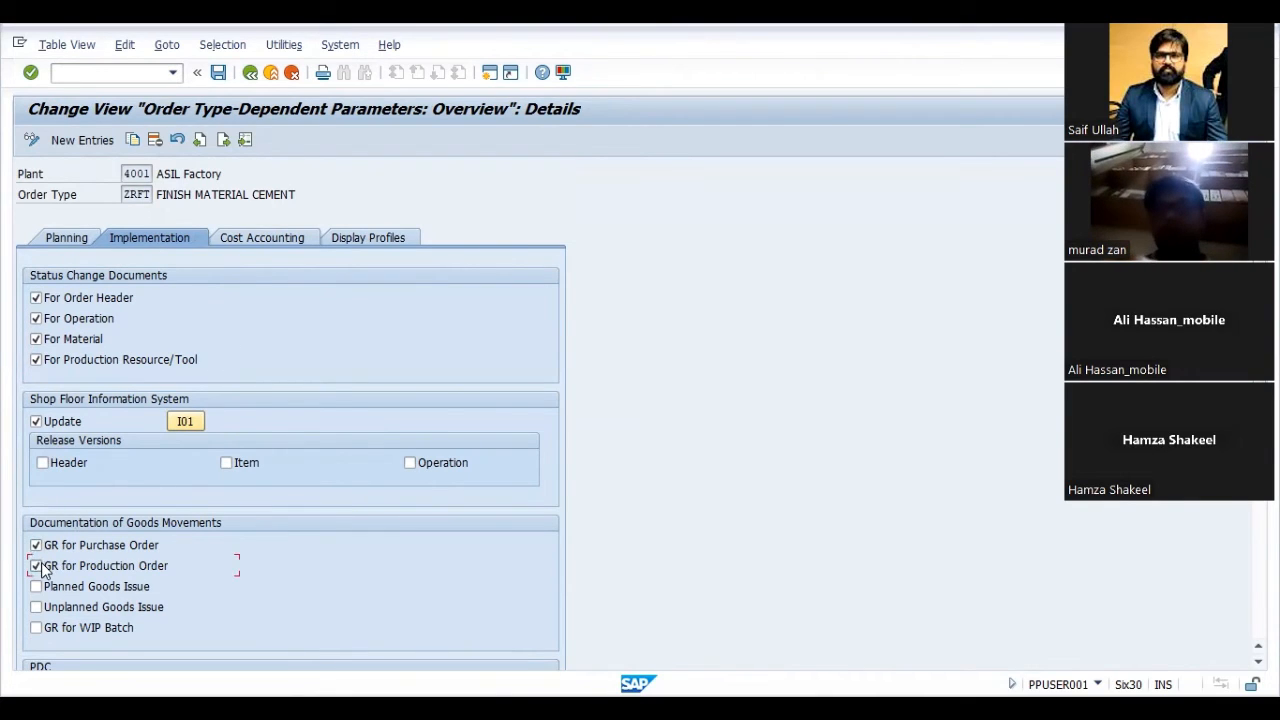
pyautogui.click(36, 594)
pyautogui.click(36, 606)
pyautogui.click(36, 627)
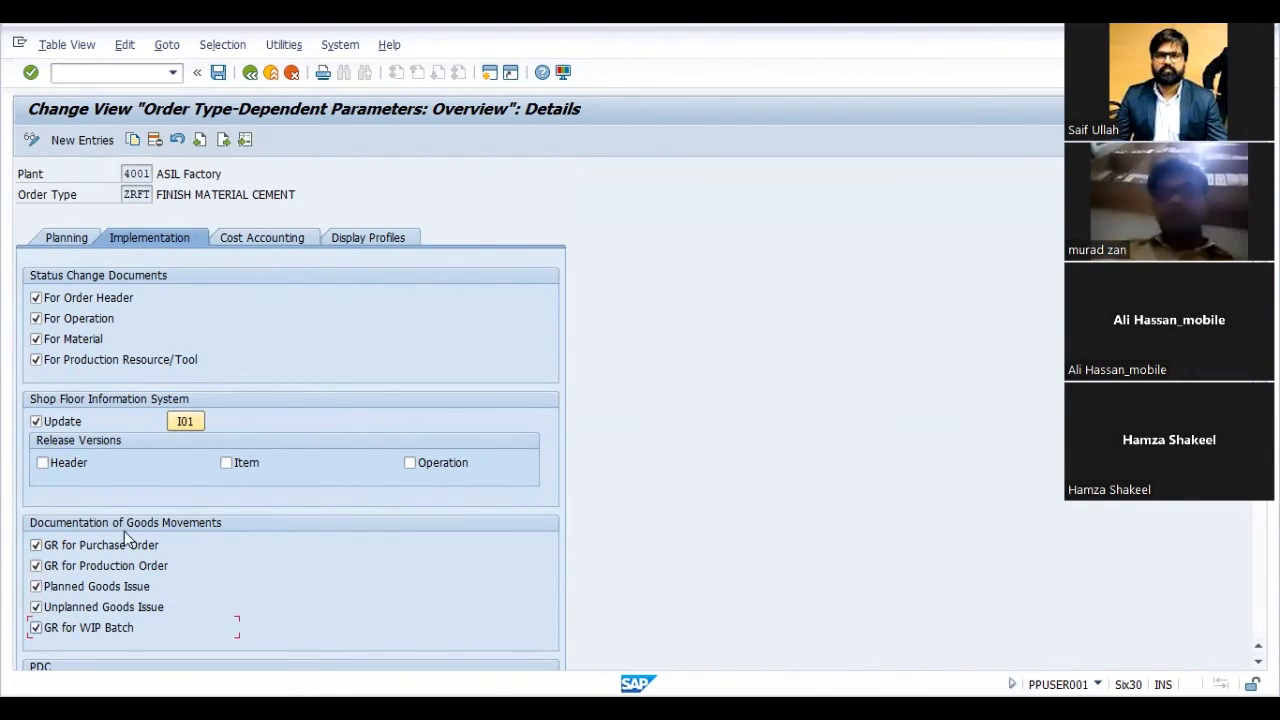
# - Enable the shop floor information system release versions for header, item and operation
pyautogui.click(43, 462)
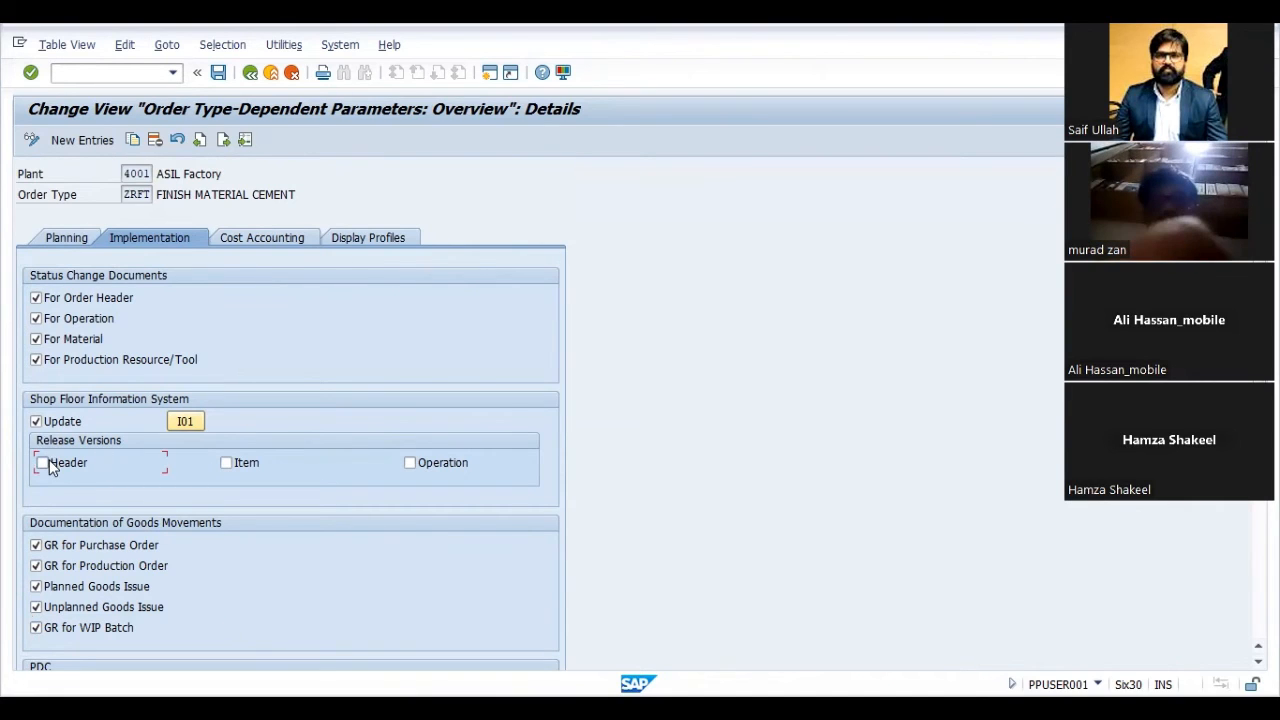
pyautogui.click(227, 464)
pyautogui.click(409, 465)
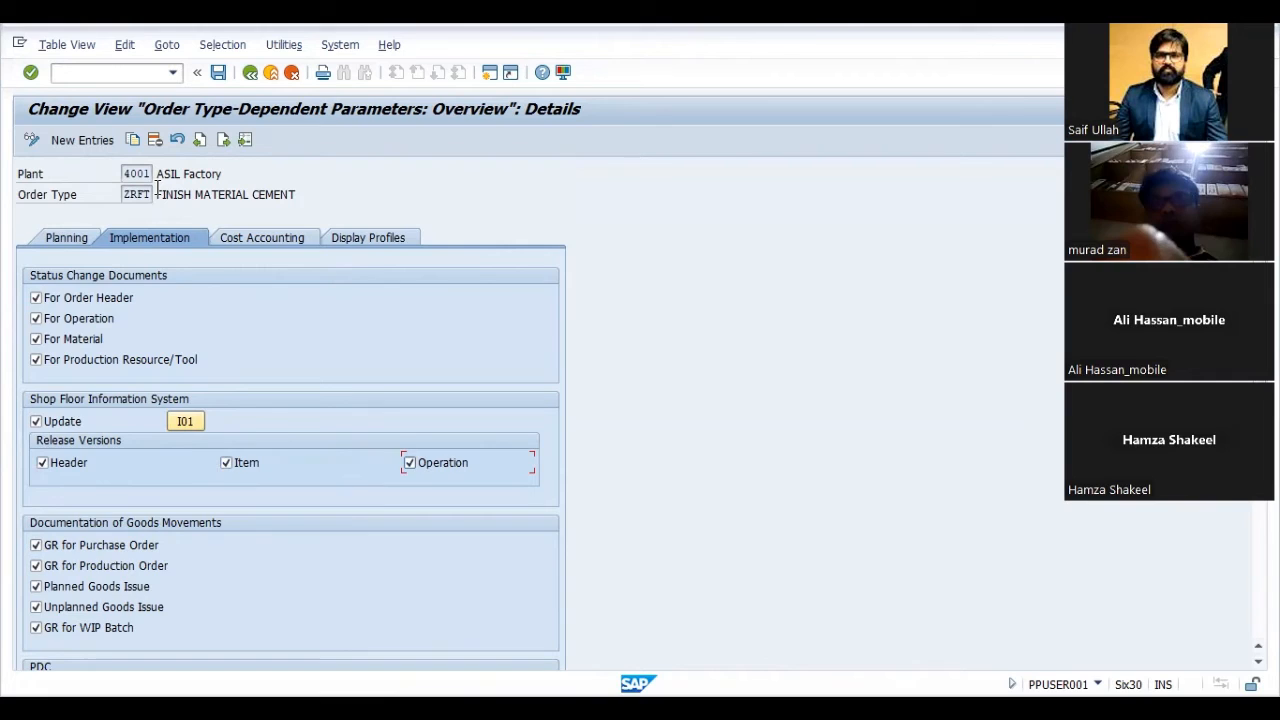
# - Review order type ZRFT's cost accounting settings and display profiles, and return to its planning parameters
pyautogui.click(237, 245)
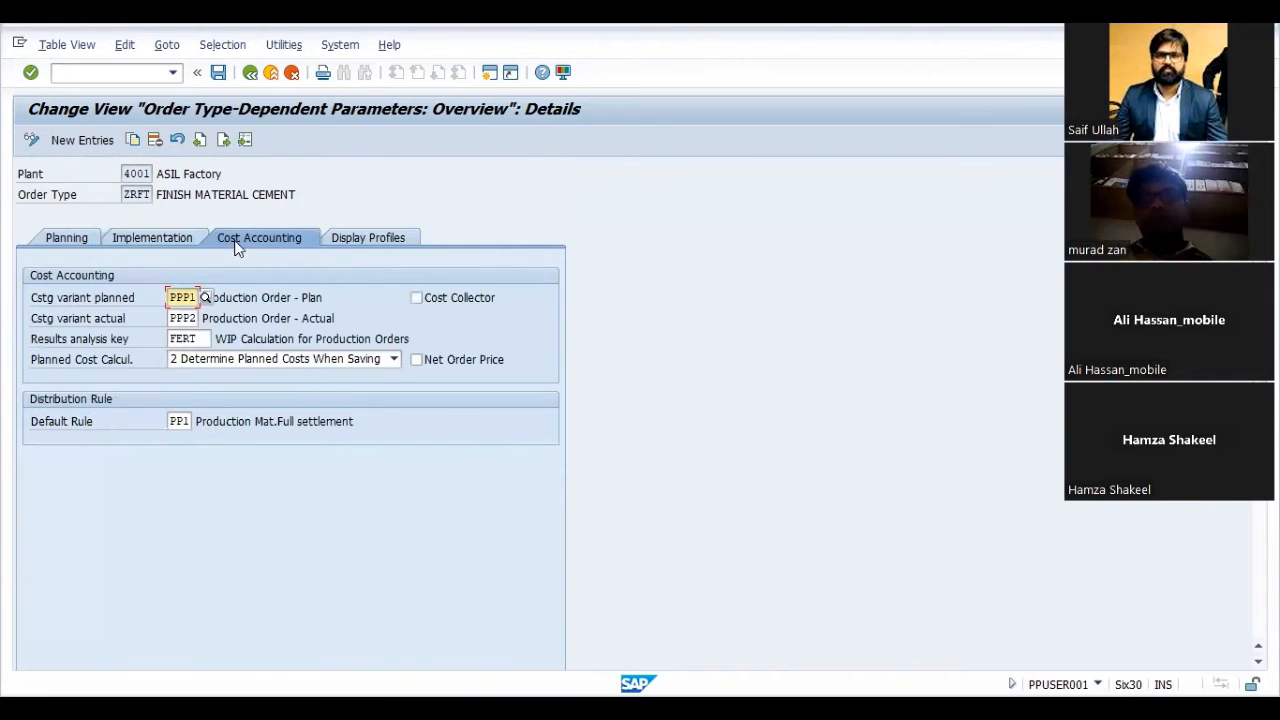
pyautogui.click(375, 237)
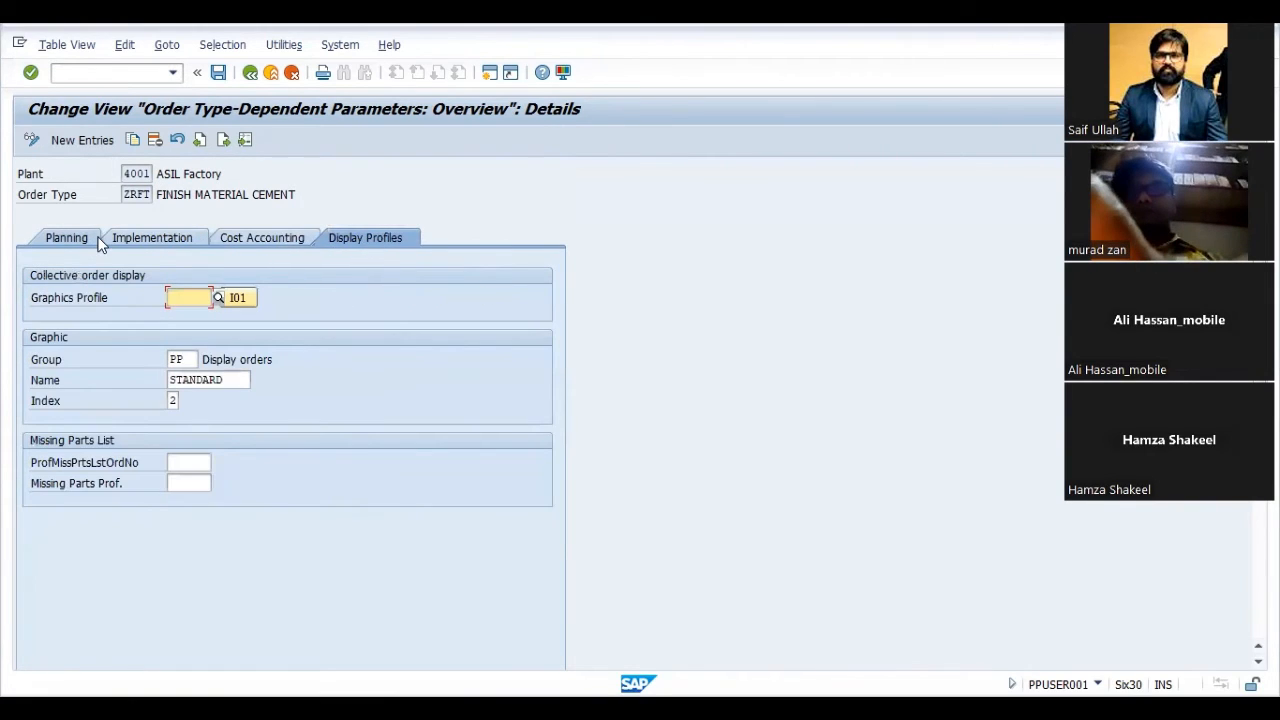
pyautogui.click(90, 244)
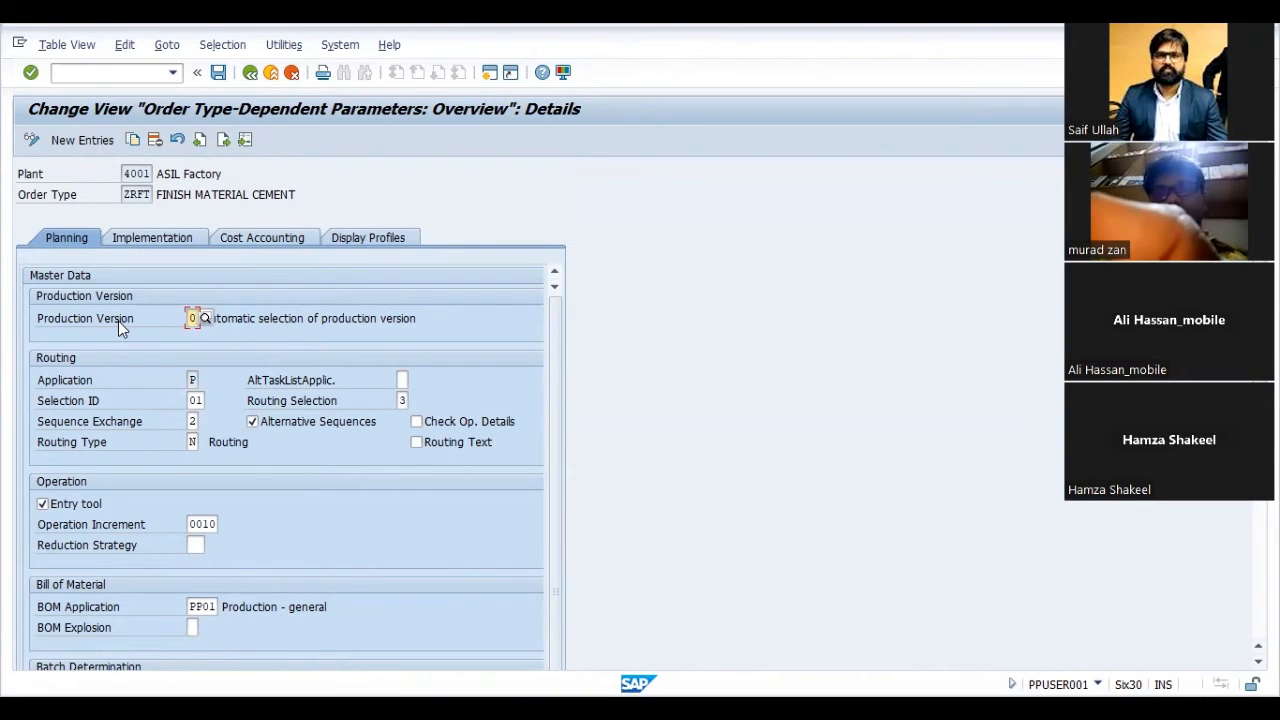
# - Set order type ZRFT's production version selection to 1 (manual), save it under the proposed customizing request and leave the transaction
pyautogui.click(205, 317)
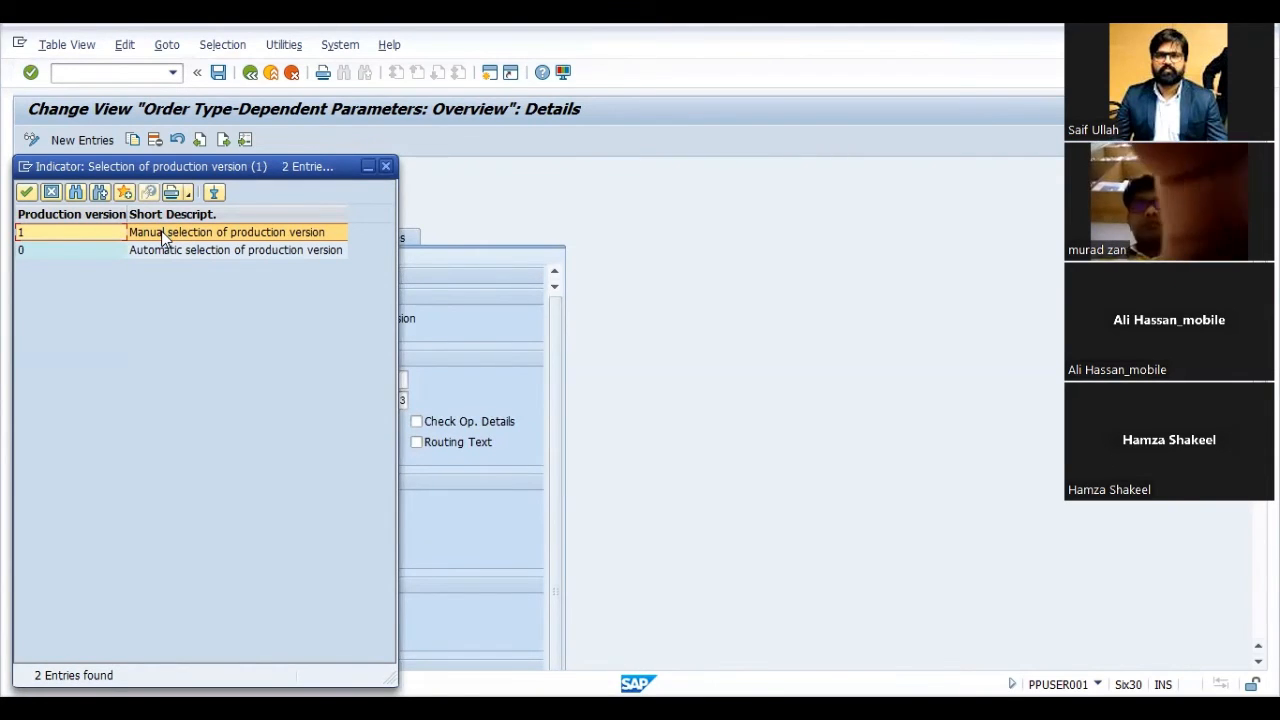
pyautogui.doubleClick(161, 231)
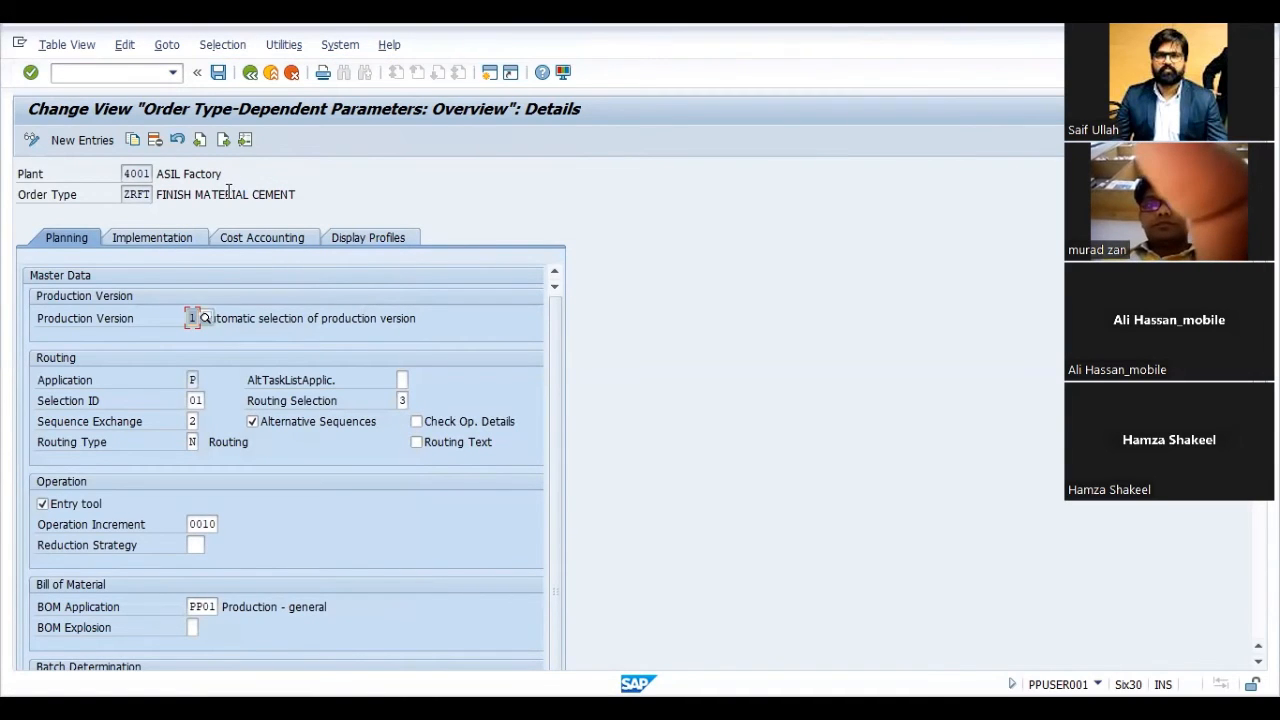
pyautogui.click(219, 76)
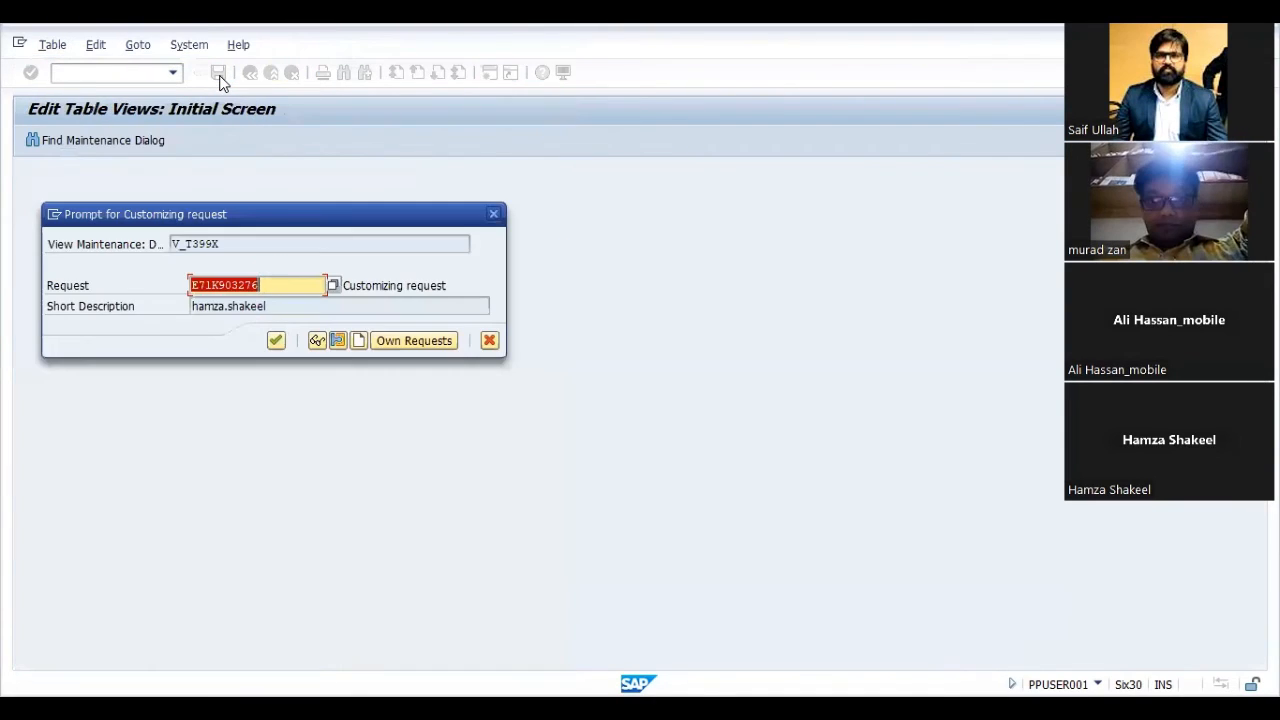
pyautogui.press('Return')
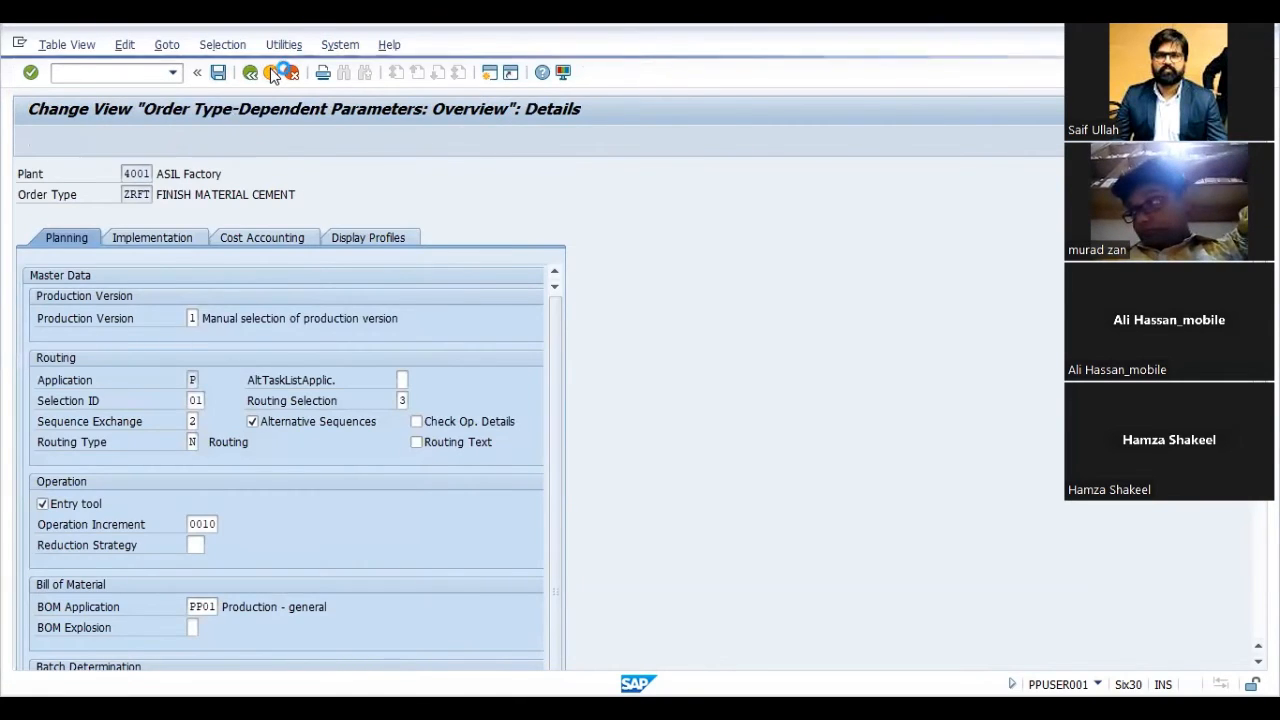
pyautogui.click(271, 73)
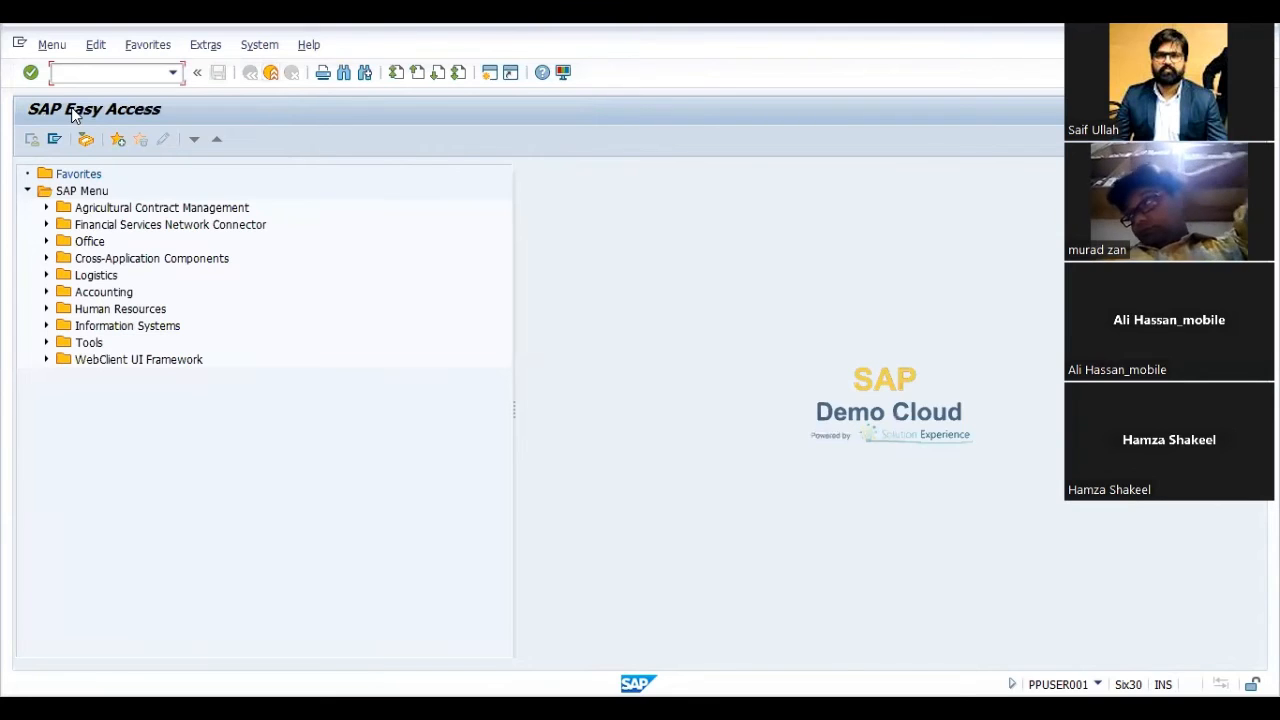
pyautogui.press('Down')
pyautogui.press('Down')
pyautogui.press('Down')
pyautogui.press('Return')
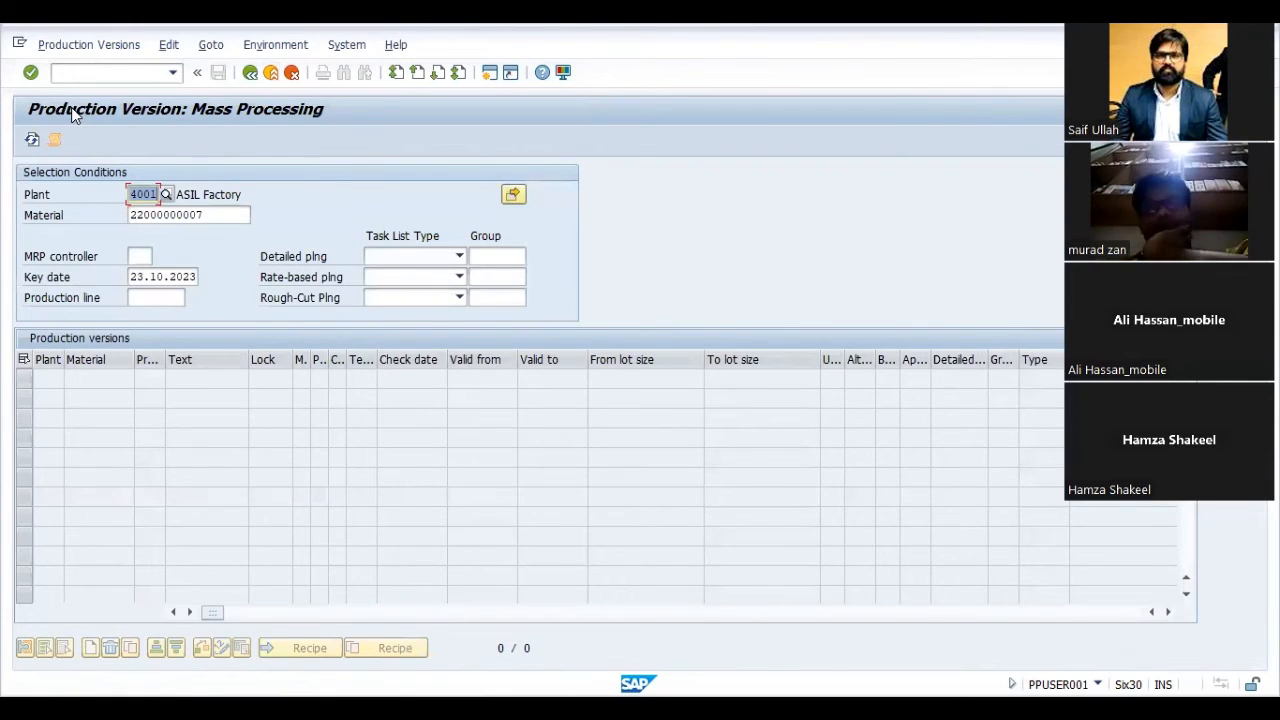
pyautogui.press('F8')
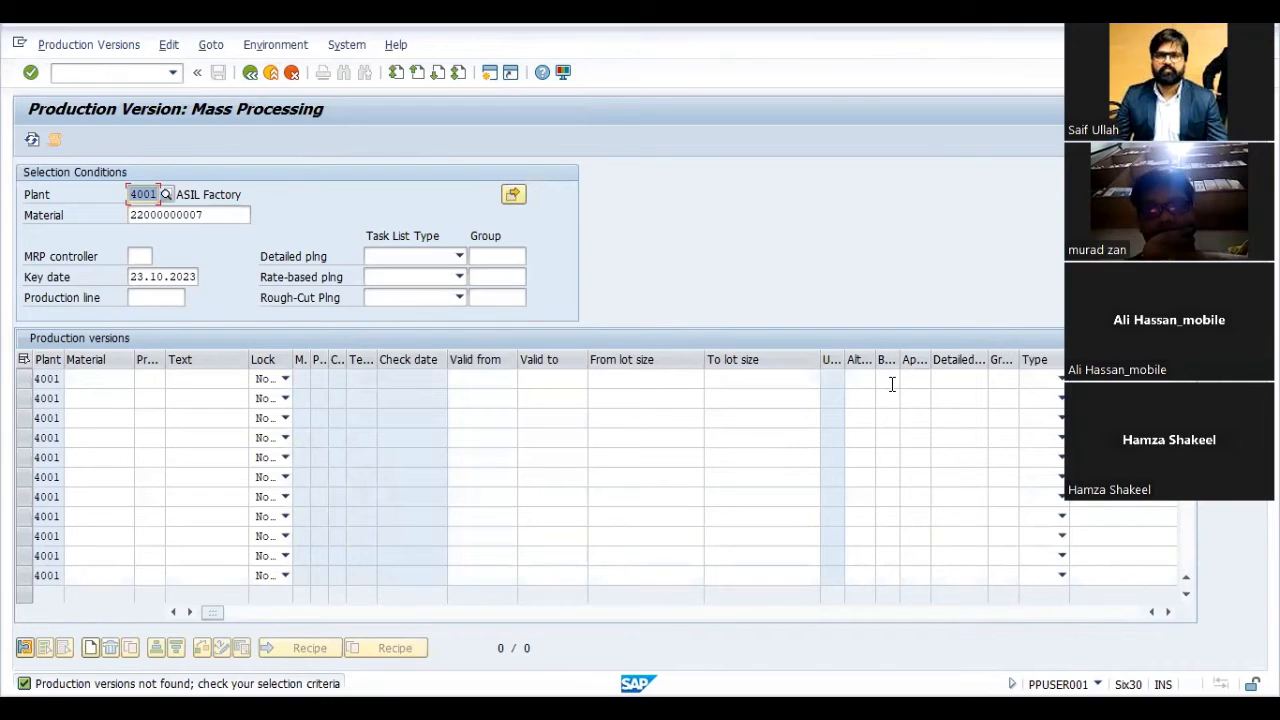
pyautogui.click(860, 379)
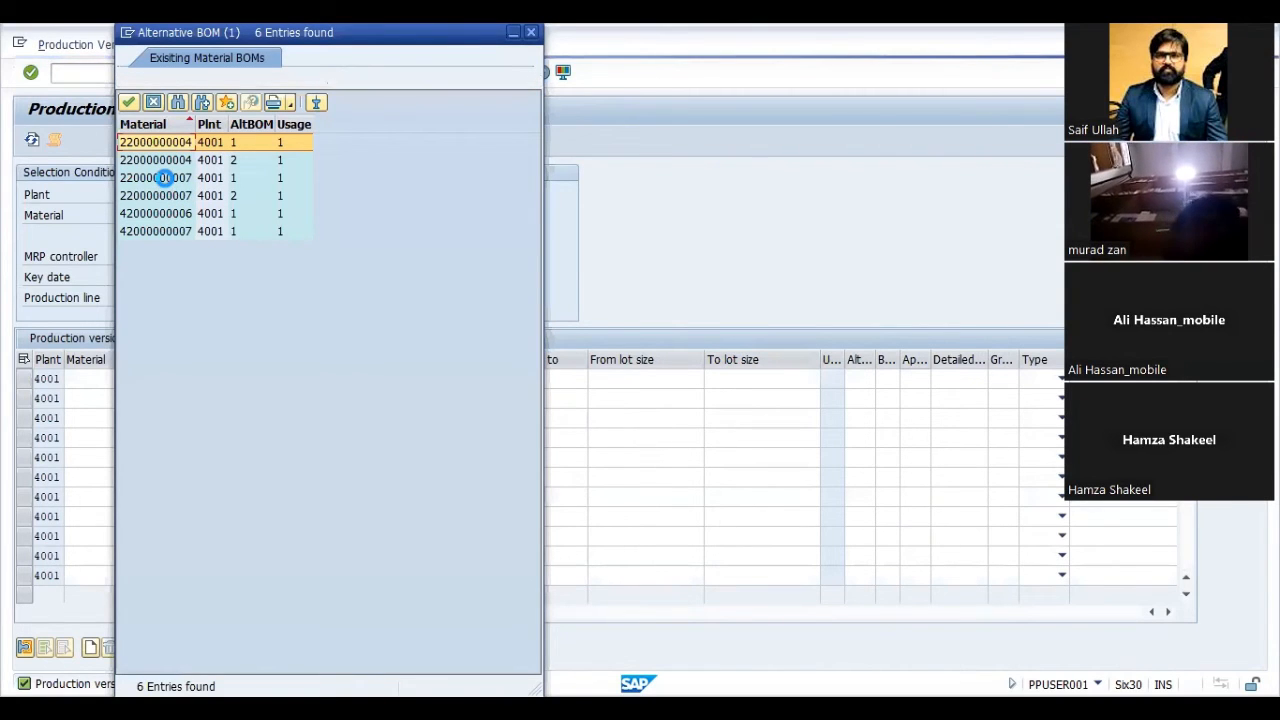
pyautogui.doubleClick(165, 178)
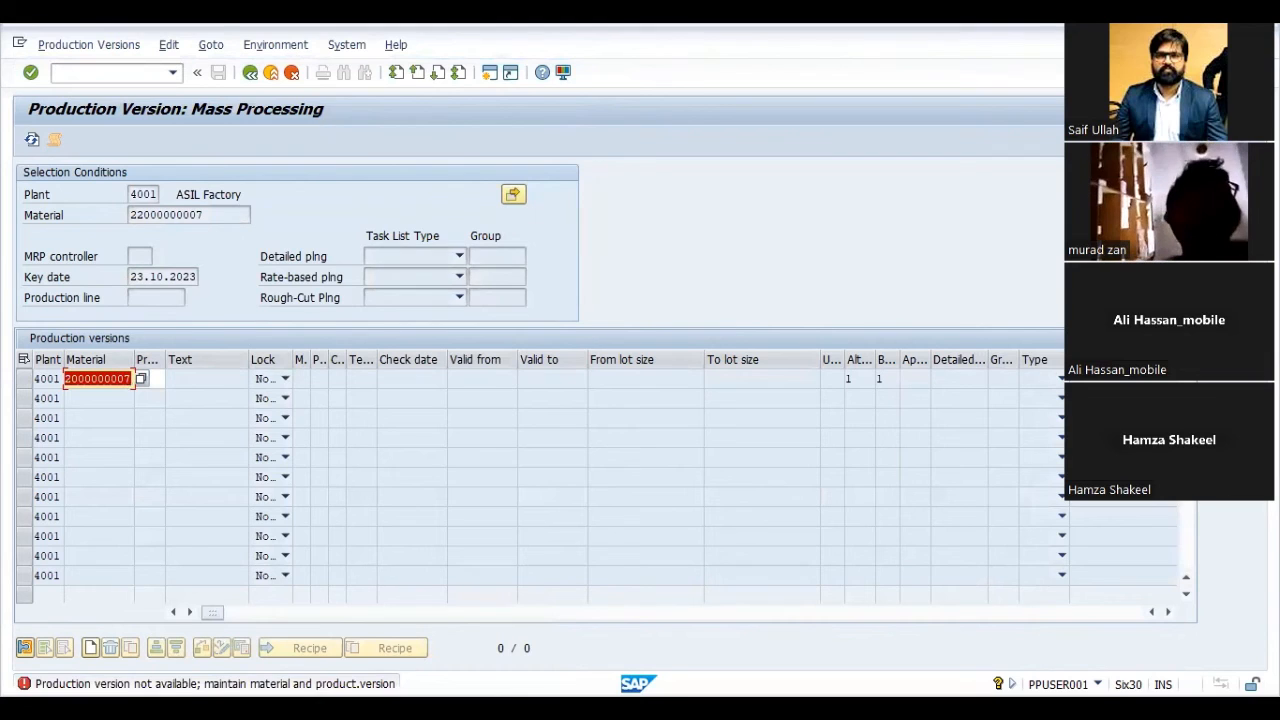
# - Read the detailed help for the error message and the definition of production version, and close the help
pyautogui.click(172, 678)
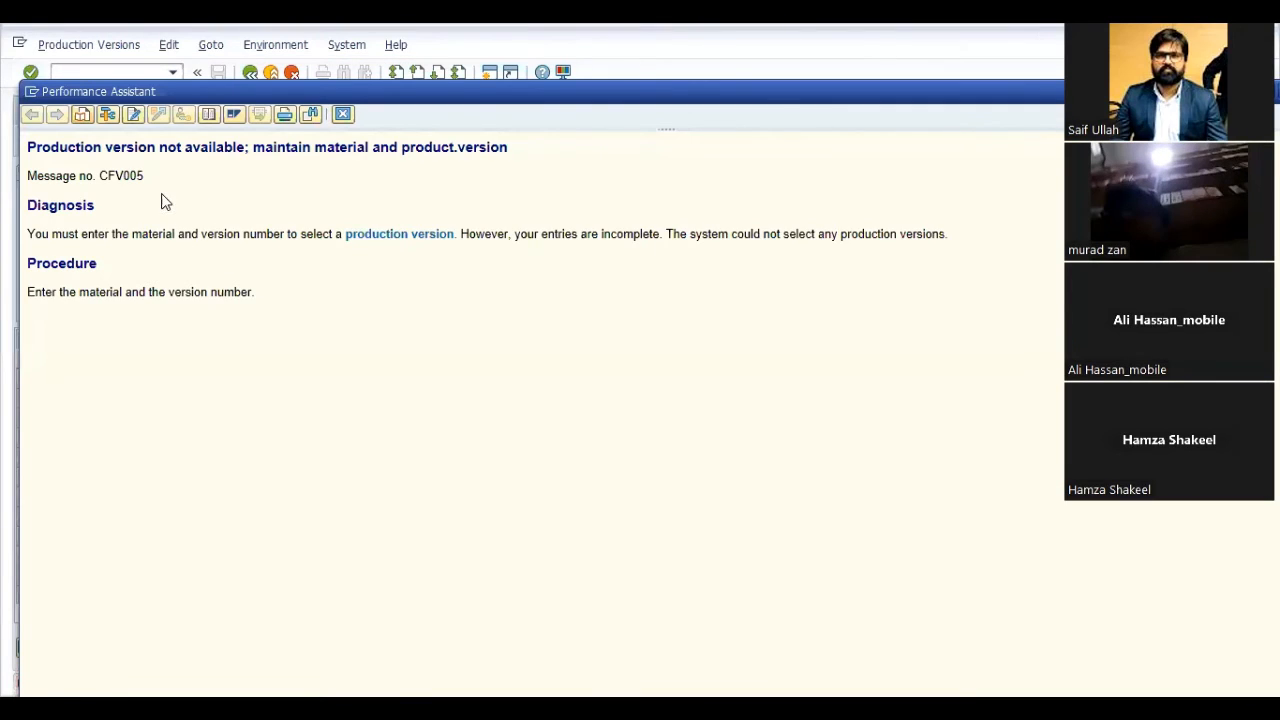
pyautogui.click(398, 236)
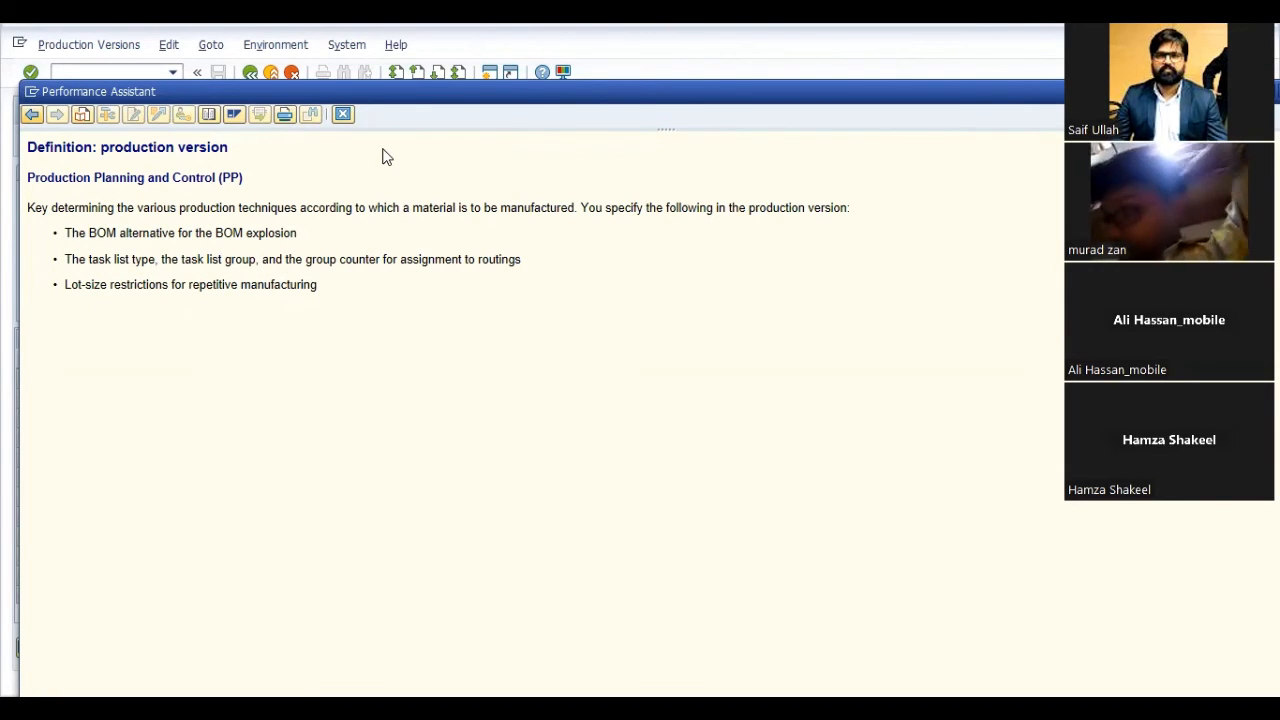
pyautogui.click(342, 115)
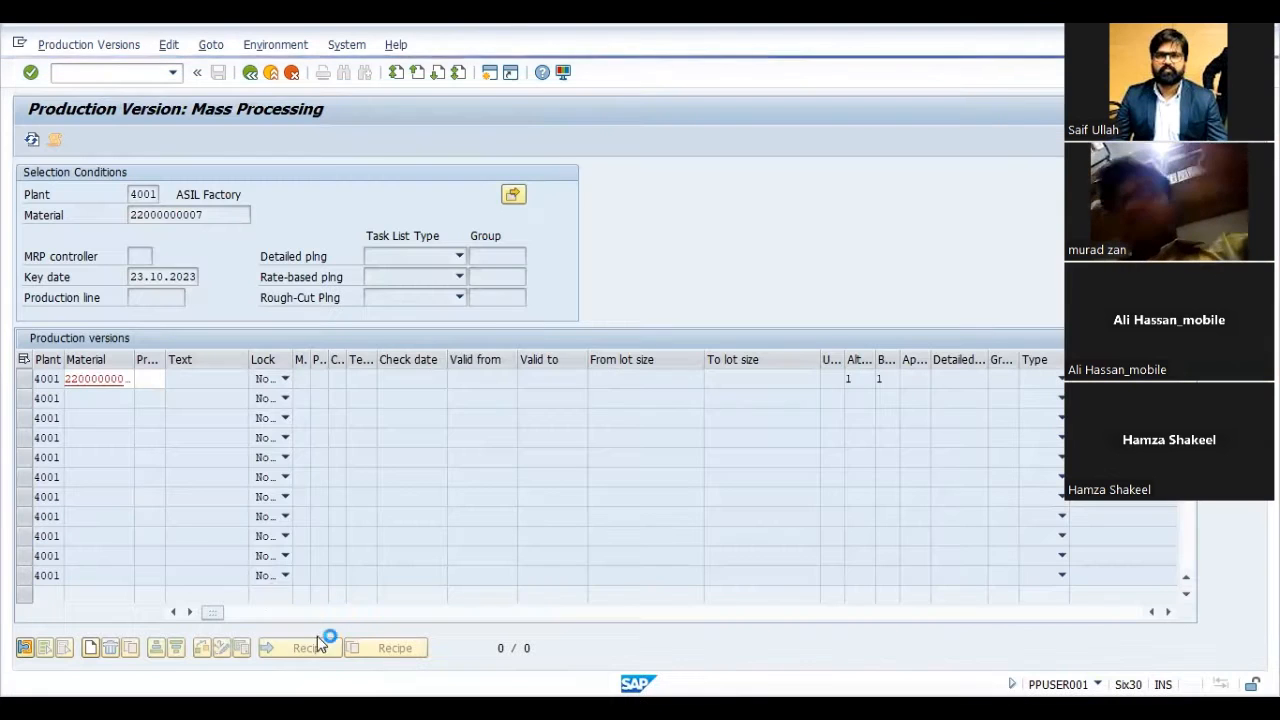
# - Give the first production version row the version number 1 and the short text PV
pyautogui.click(148, 378)
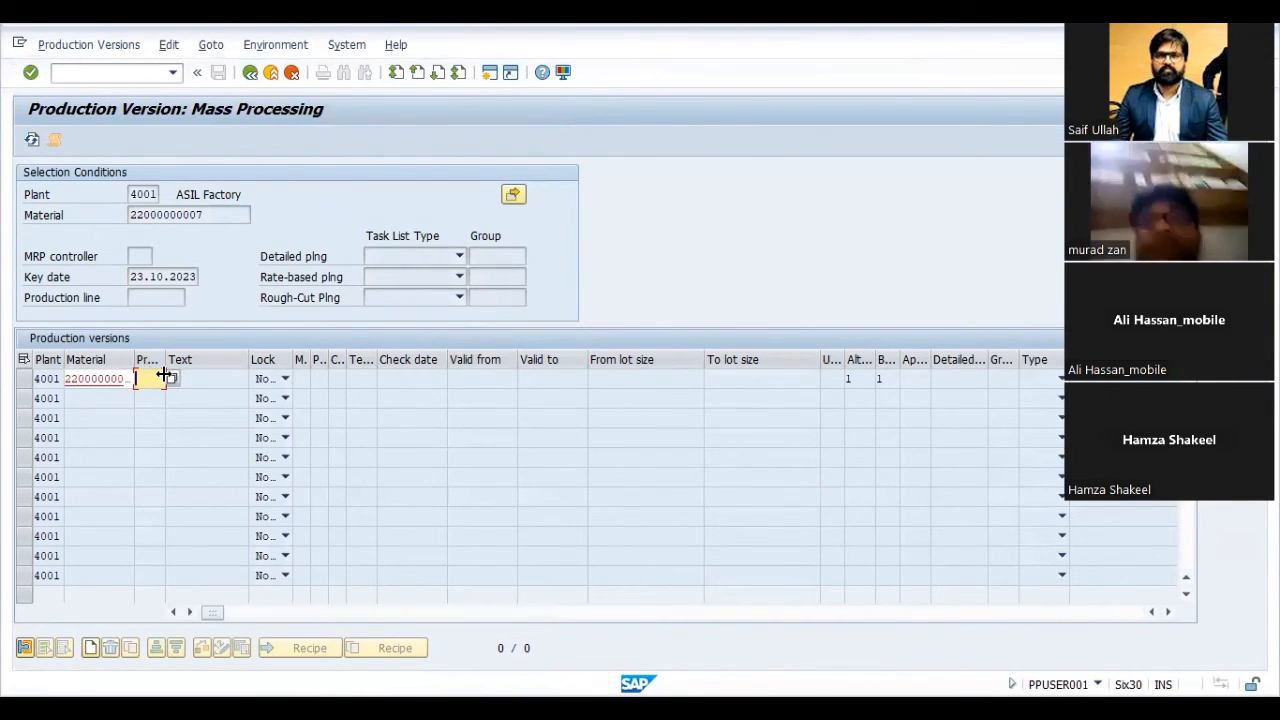
pyautogui.click(172, 378)
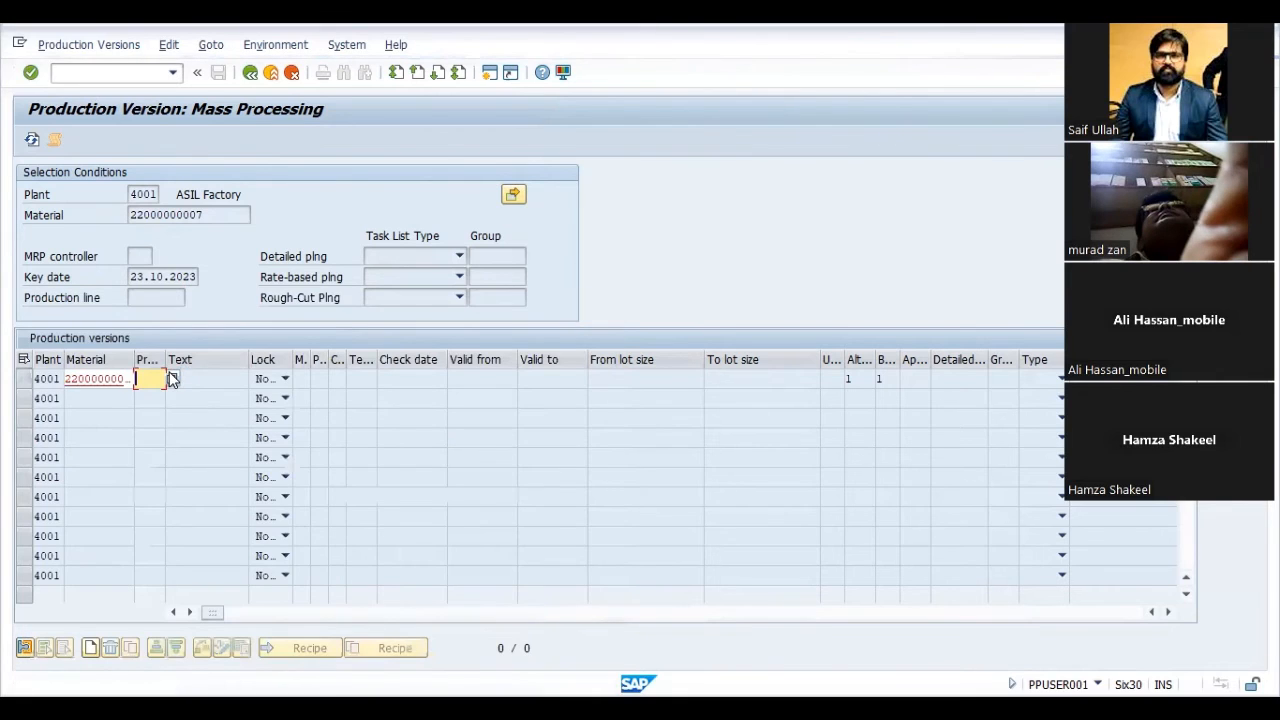
pyautogui.write('1')
pyautogui.press('Return')
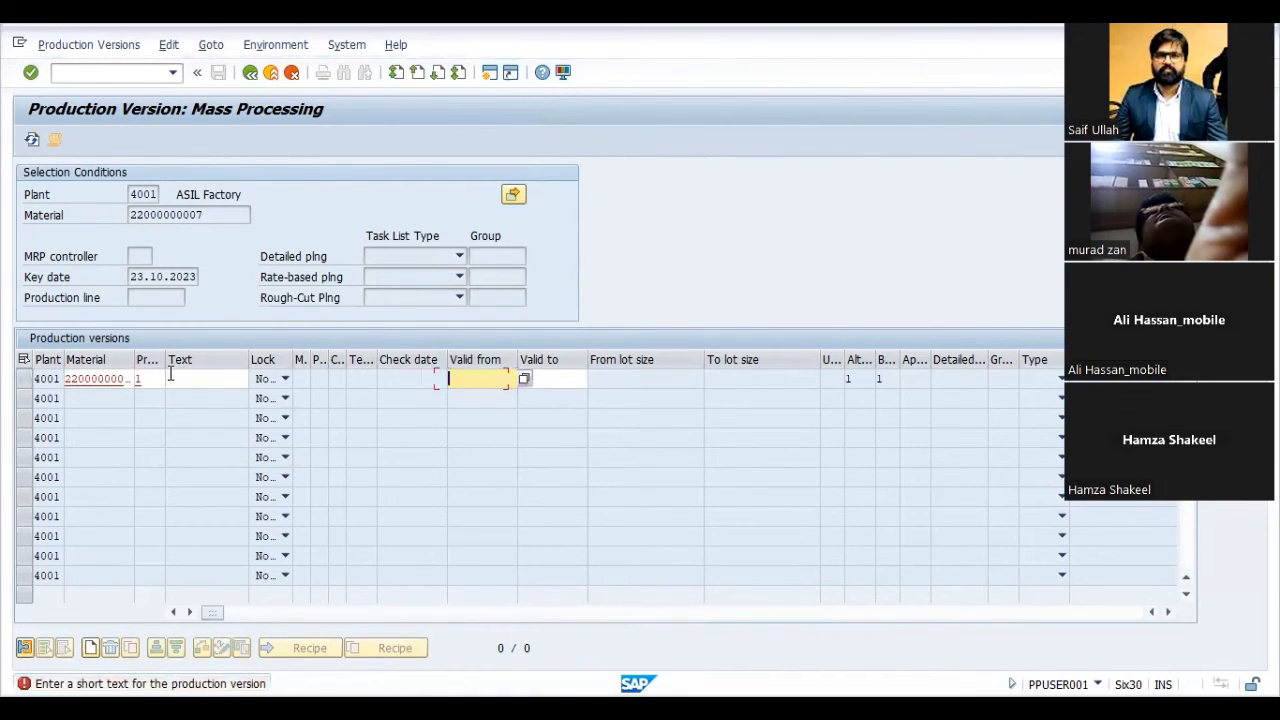
pyautogui.click(171, 378)
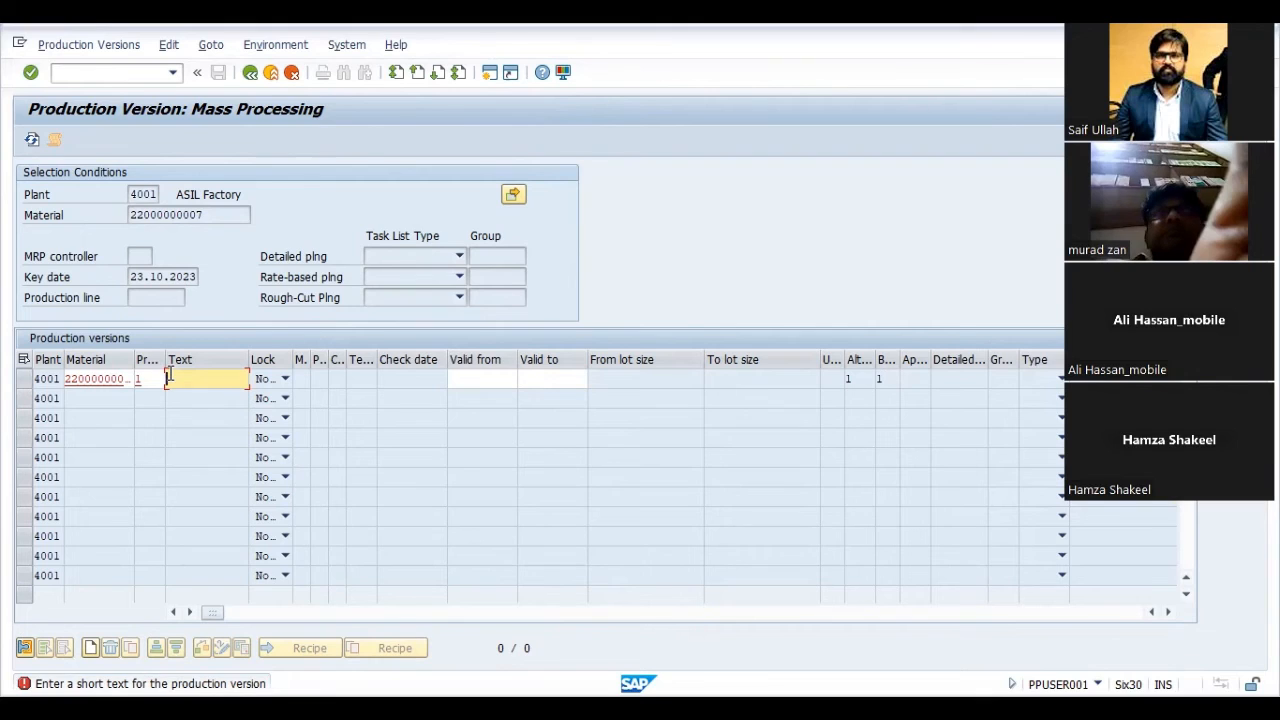
pyautogui.write('pro')
pyautogui.press('BackSpace')
pyautogui.press('BackSpace')
pyautogui.press('BackSpace')
pyautogui.write('PV')
pyautogui.press('Tab')
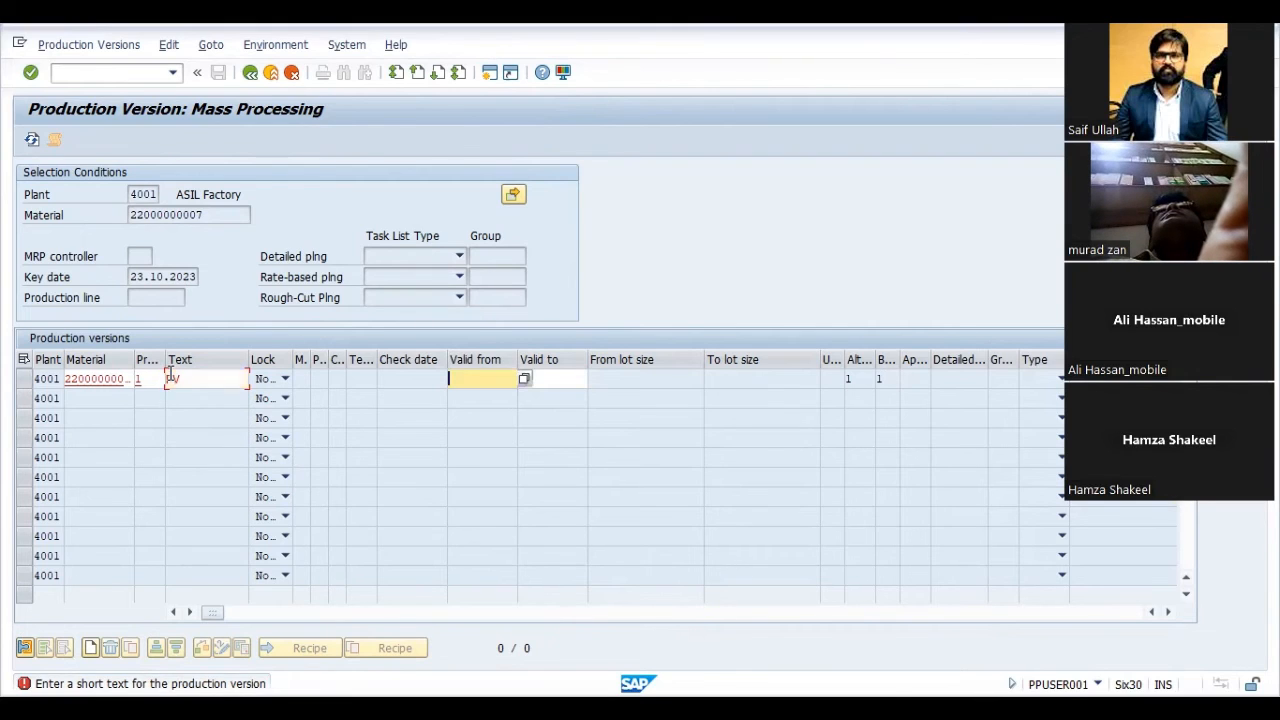
# - Set the first production version's validity from 01.10.2023 to 31.10.2023
pyautogui.write('010')
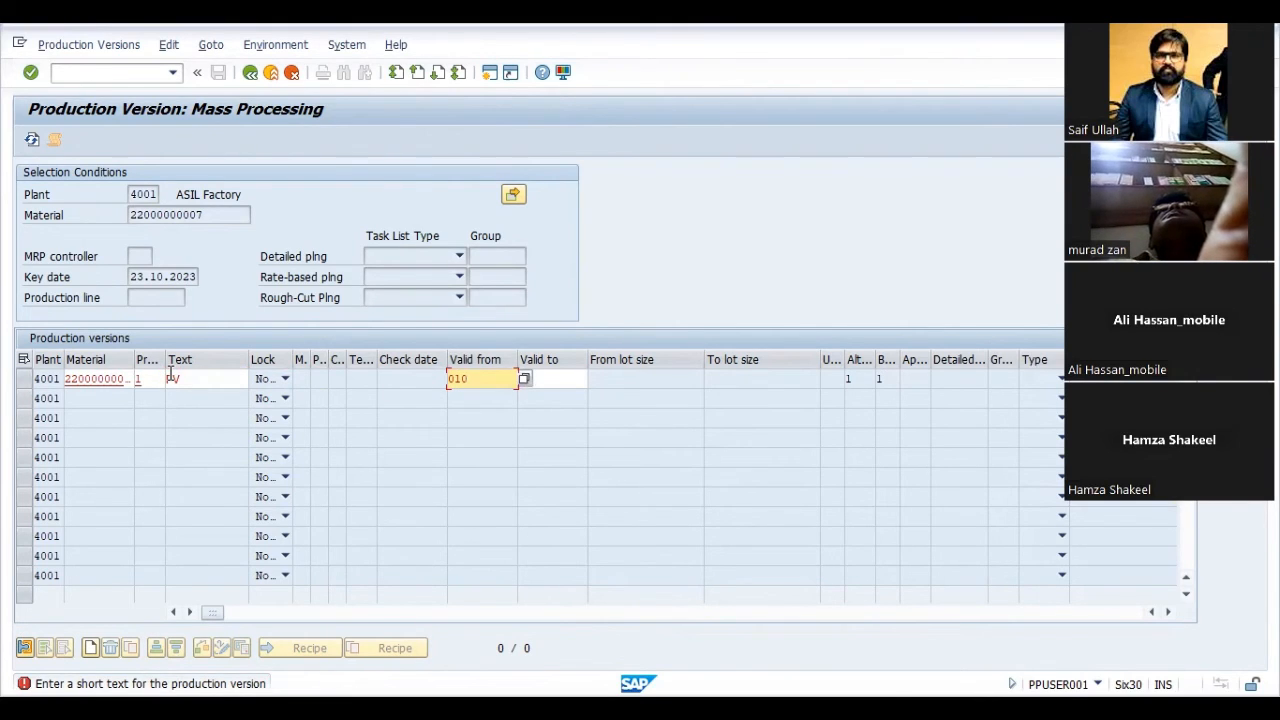
pyautogui.press('BackSpace')
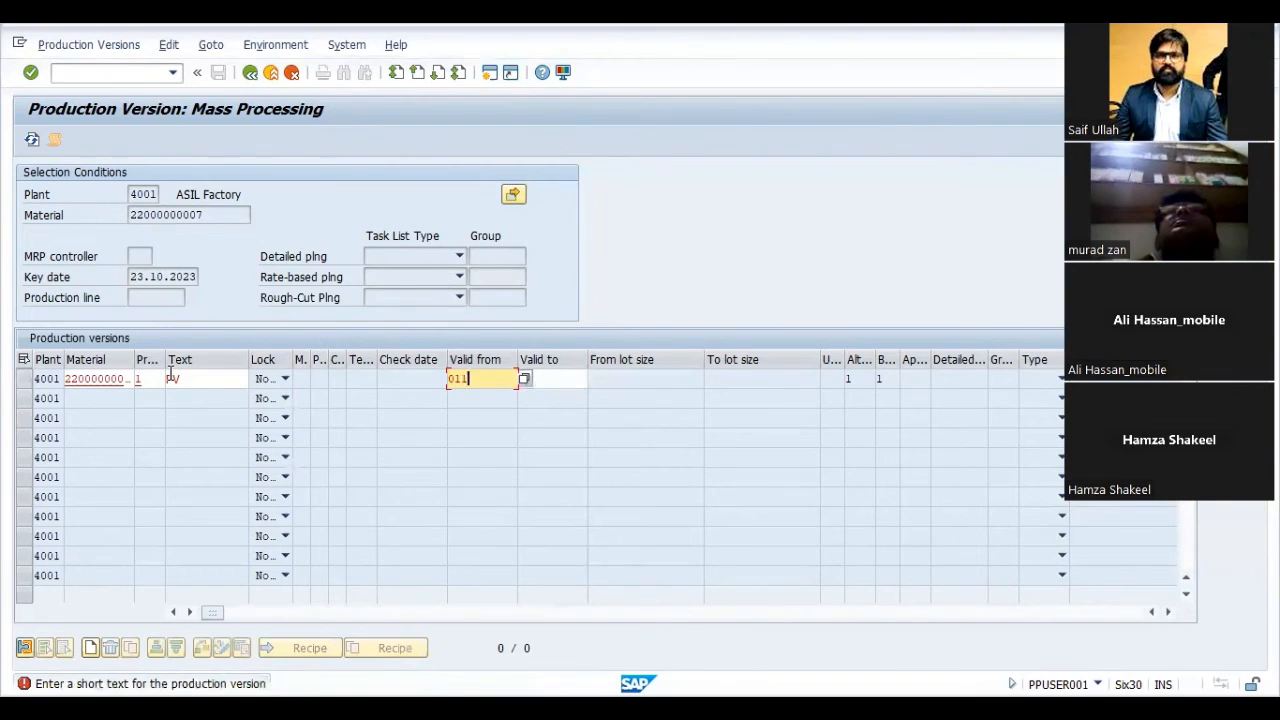
pyautogui.write('01102023')
pyautogui.press('Tab')
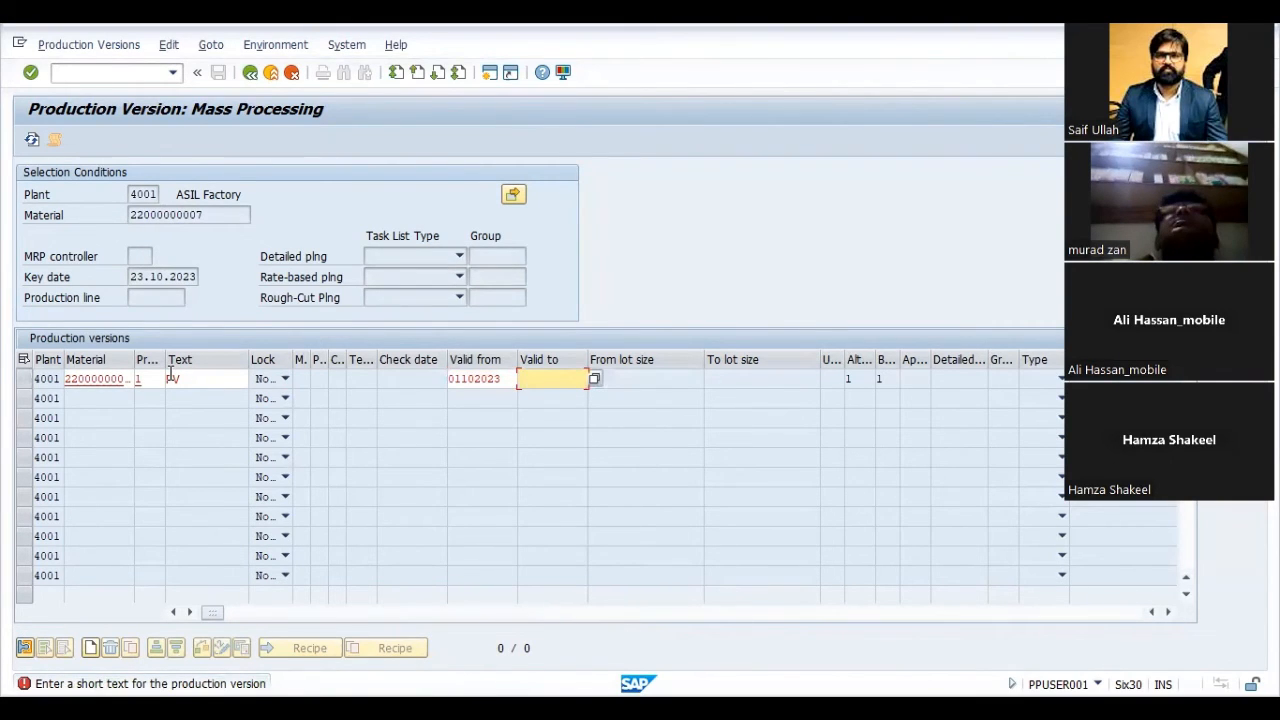
pyautogui.click(171, 377)
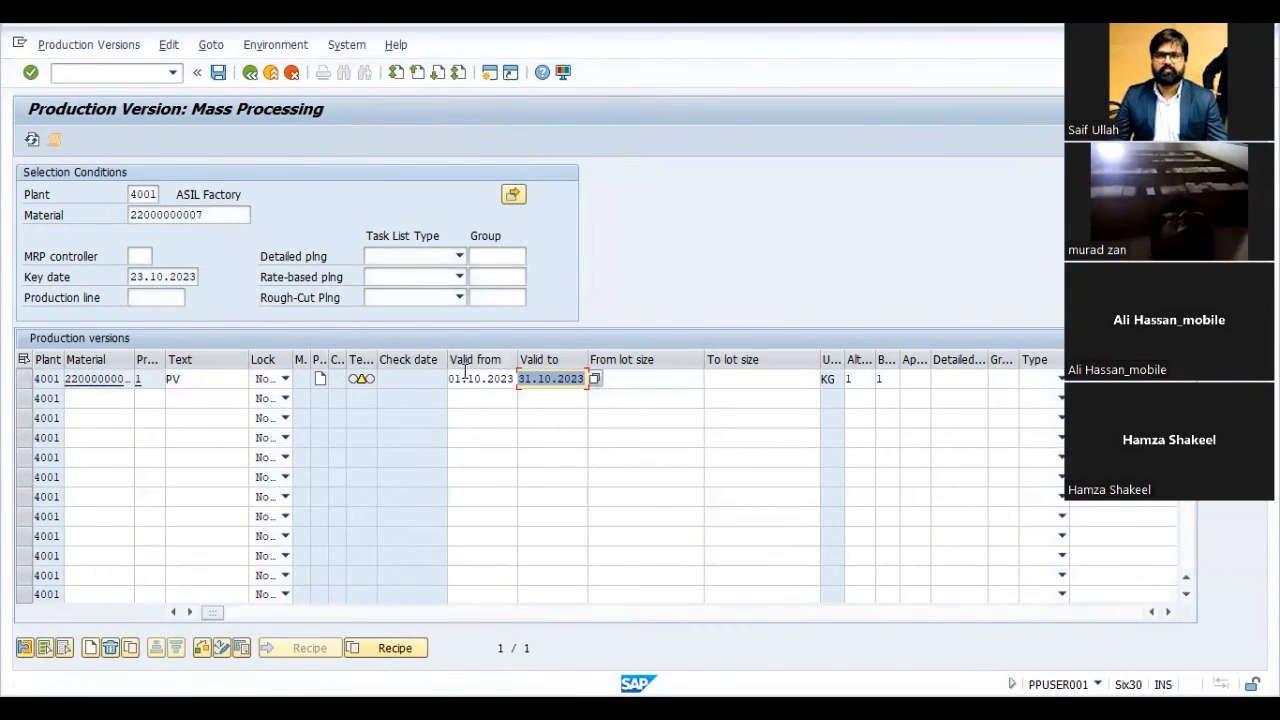
# - Check the version number, text, lot size and alternative BOM fields of the first production version row
pyautogui.click(142, 379)
pyautogui.write('1')
pyautogui.click(195, 380)
pyautogui.write('PV')
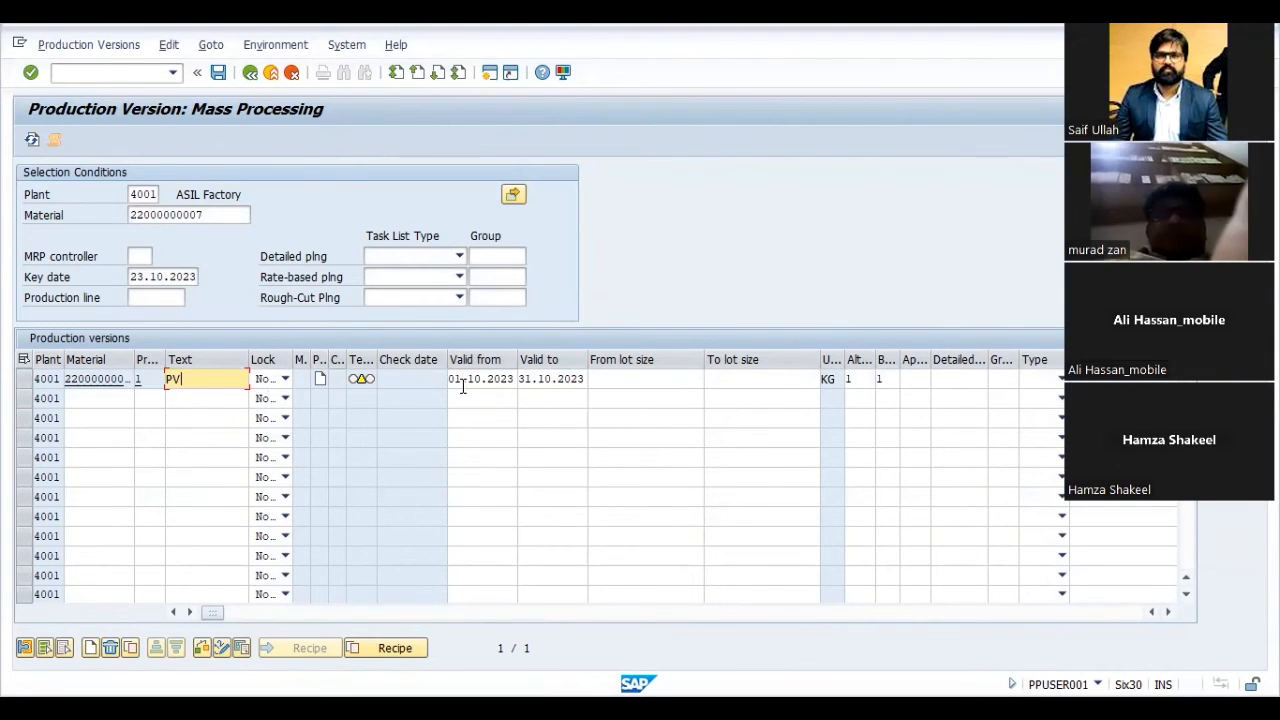
pyautogui.click(641, 377)
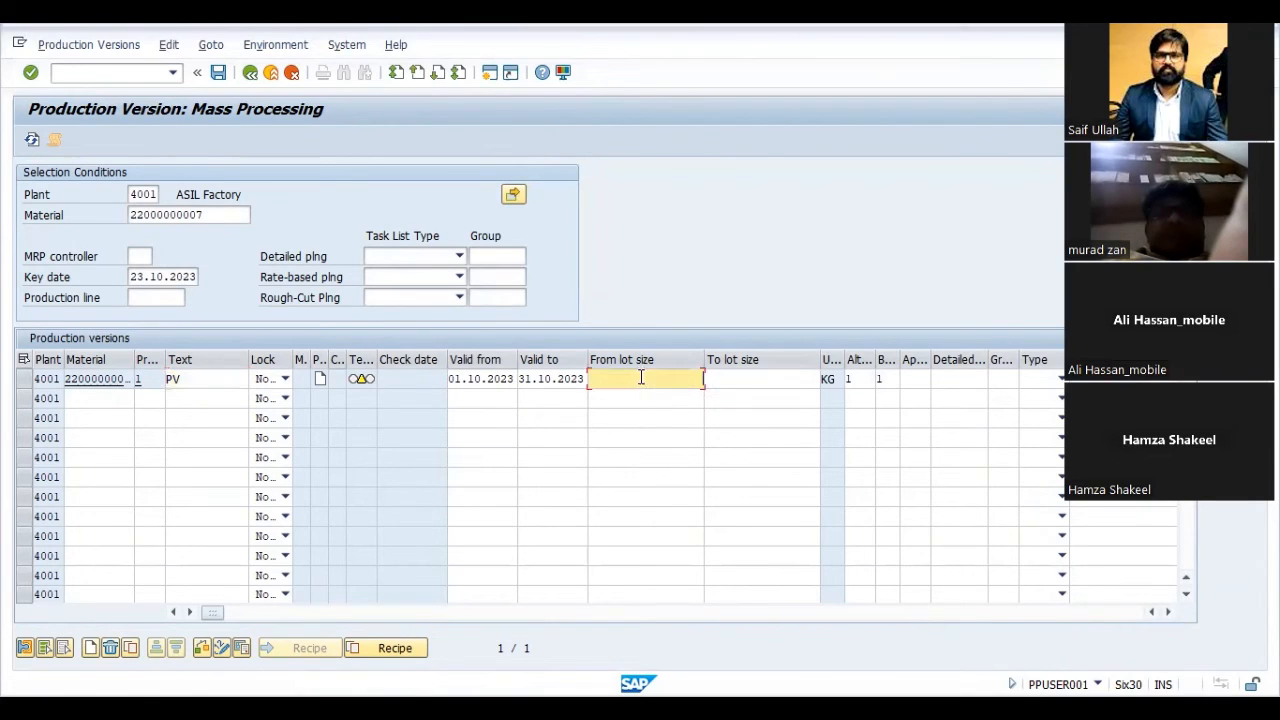
pyautogui.click(860, 377)
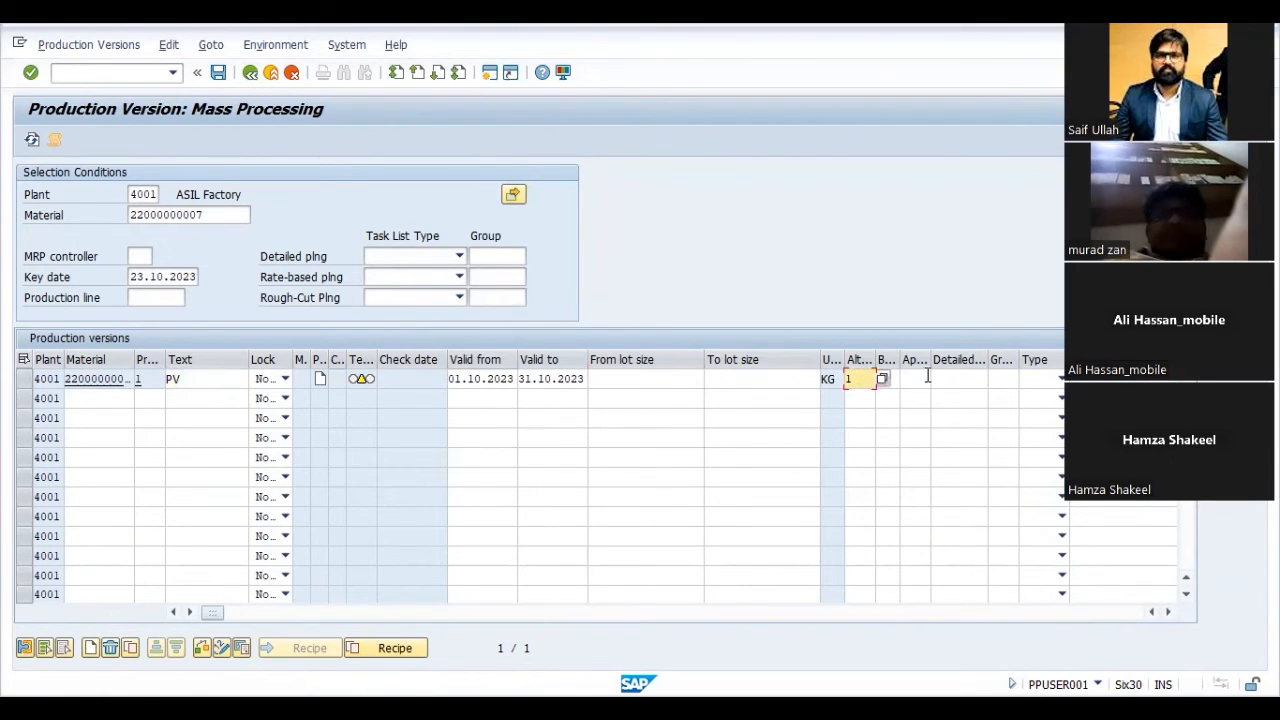
# - Enter BOM usage 1 for the first production version row and look through the row's remaining columns
pyautogui.click(927, 377)
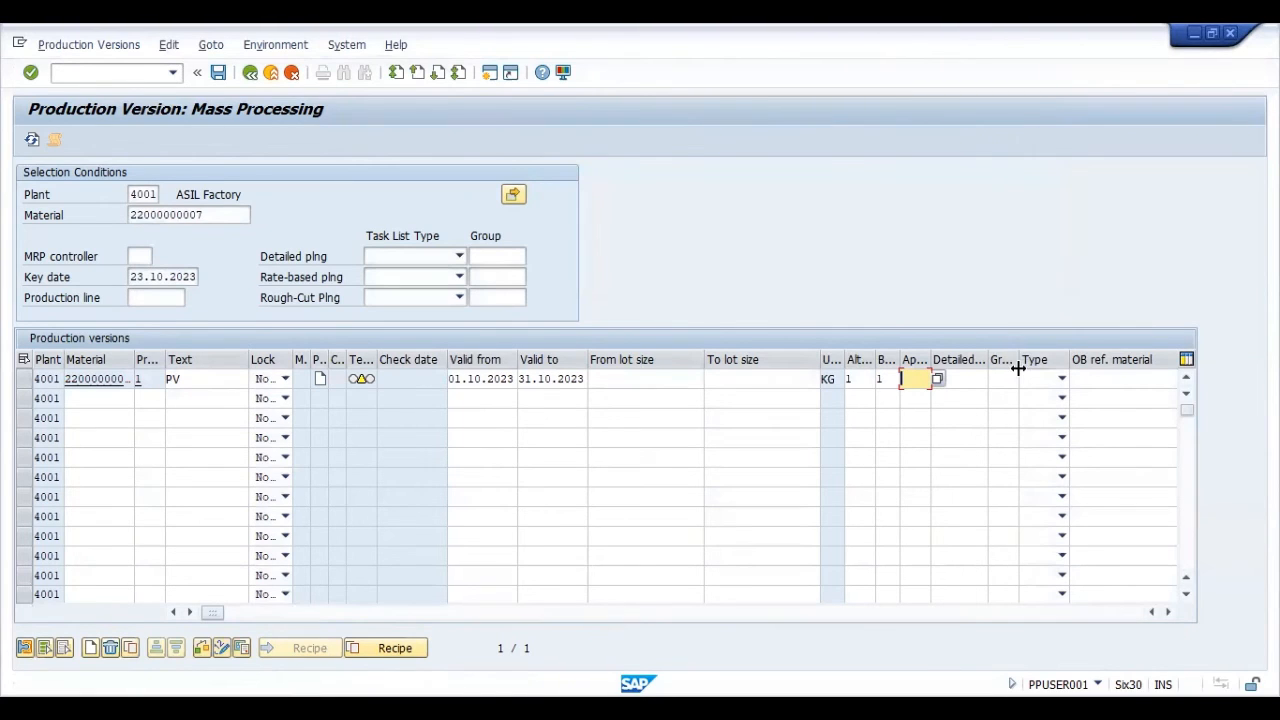
pyautogui.click(1167, 612)
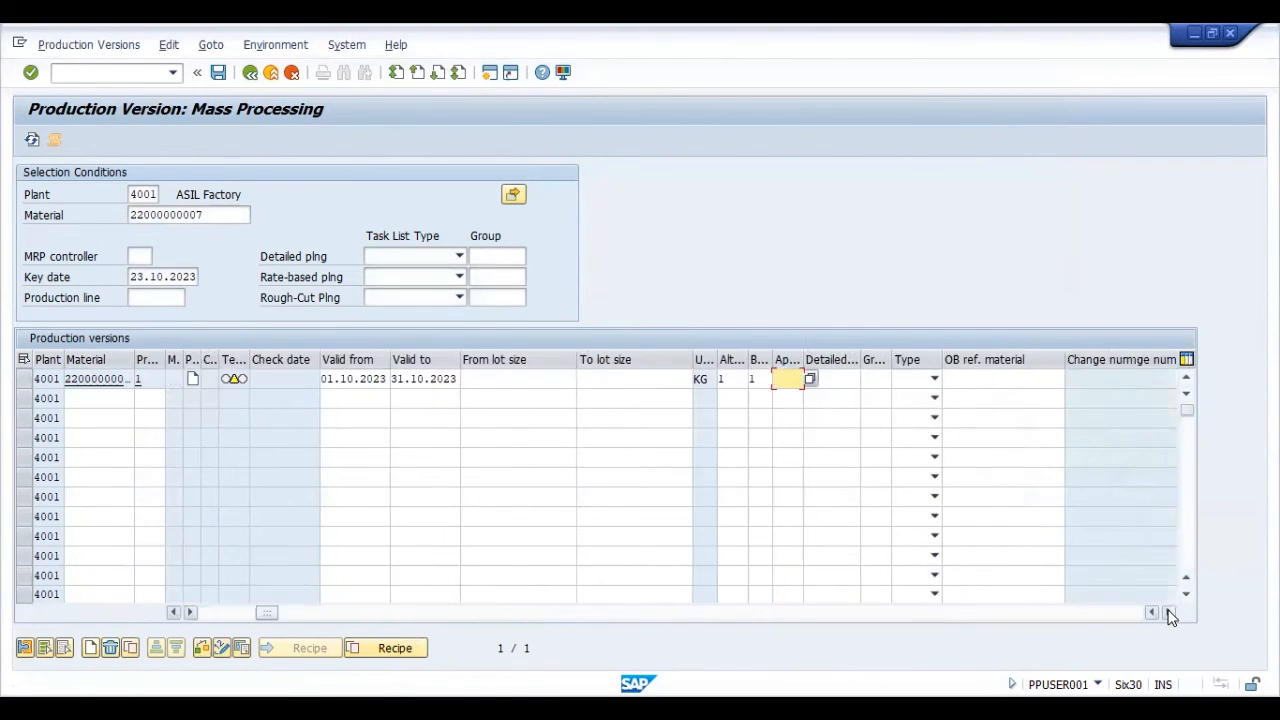
pyautogui.click(1167, 612)
pyautogui.click(1169, 612)
pyautogui.click(1169, 612)
pyautogui.click(1169, 612)
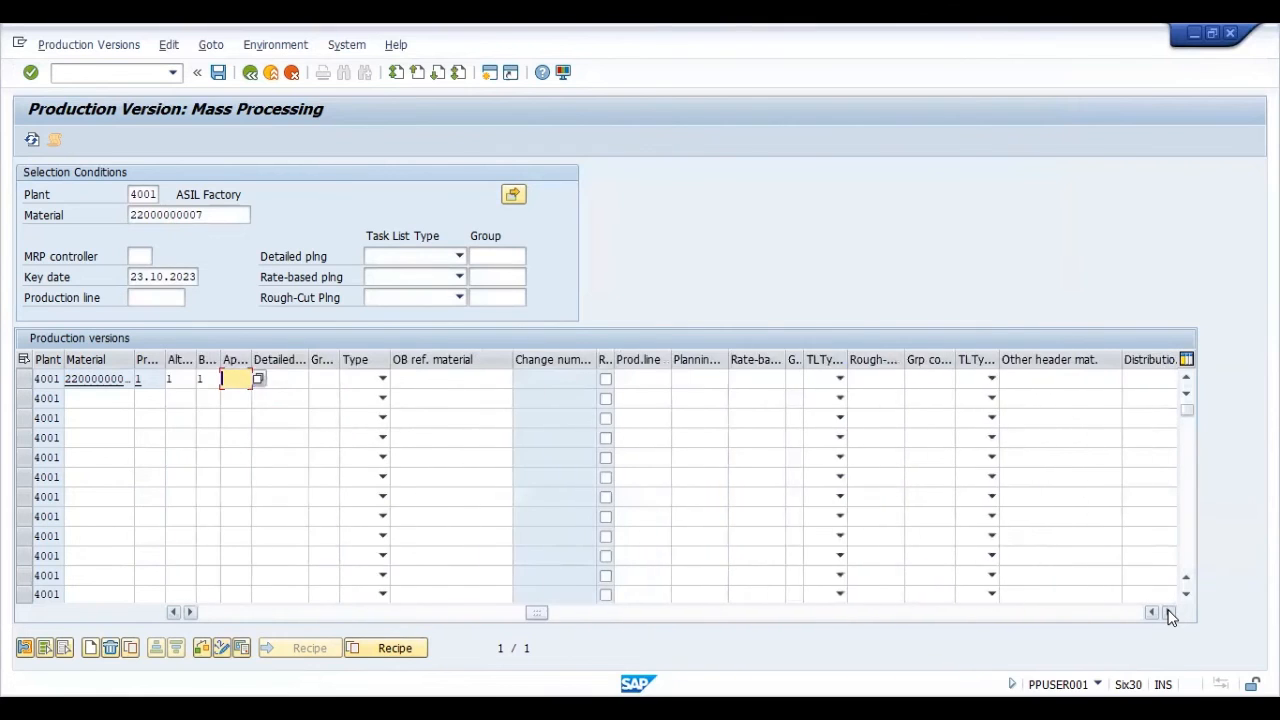
pyautogui.click(1169, 612)
pyautogui.click(1169, 612)
pyautogui.click(1169, 612)
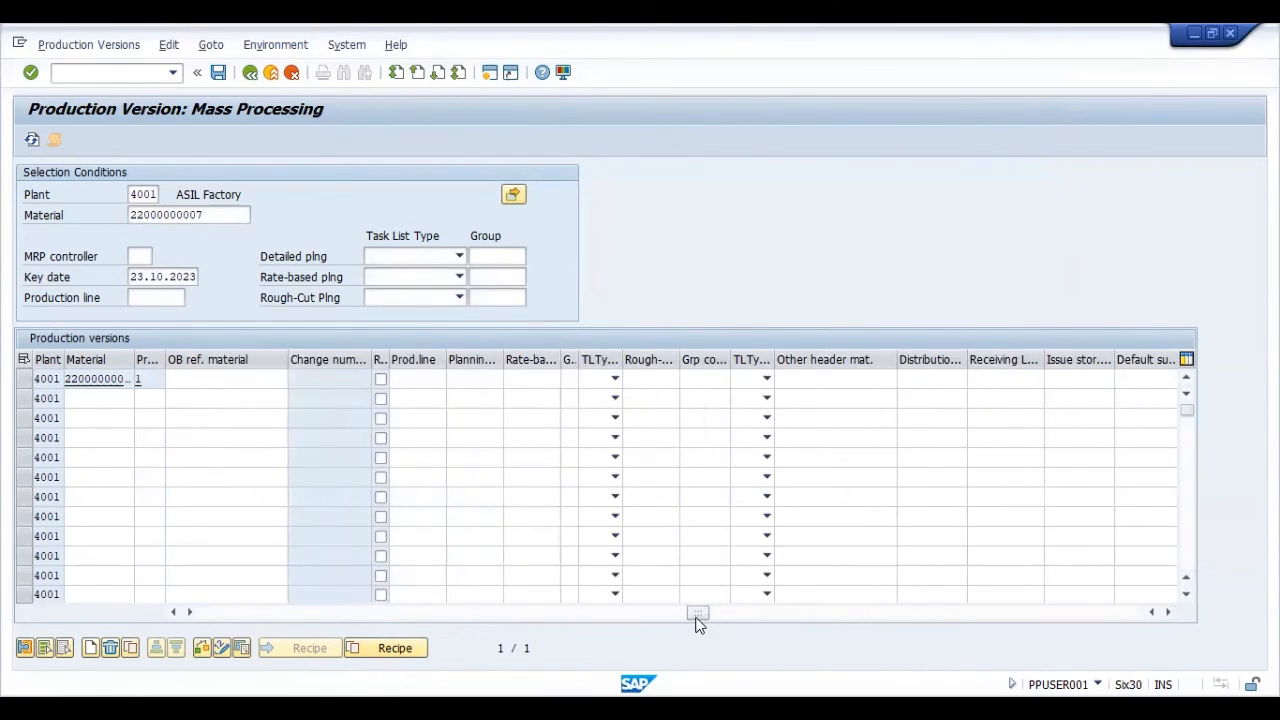
pyautogui.moveTo(697, 615); pyautogui.dragTo(326, 640)
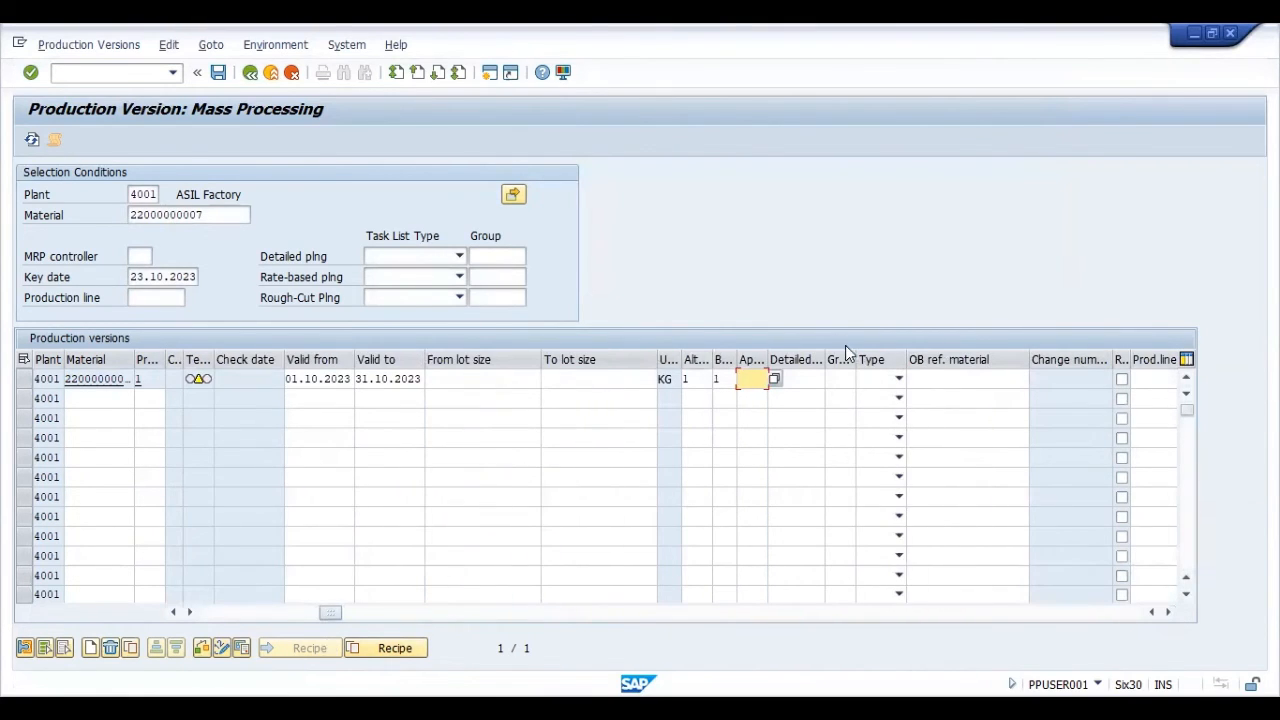
# - Widen the group counter column and give the first production version group counter 1 and task list type N Routing
pyautogui.moveTo(854, 352); pyautogui.dragTo(879, 378)
pyautogui.click(879, 378)
pyautogui.write('1')
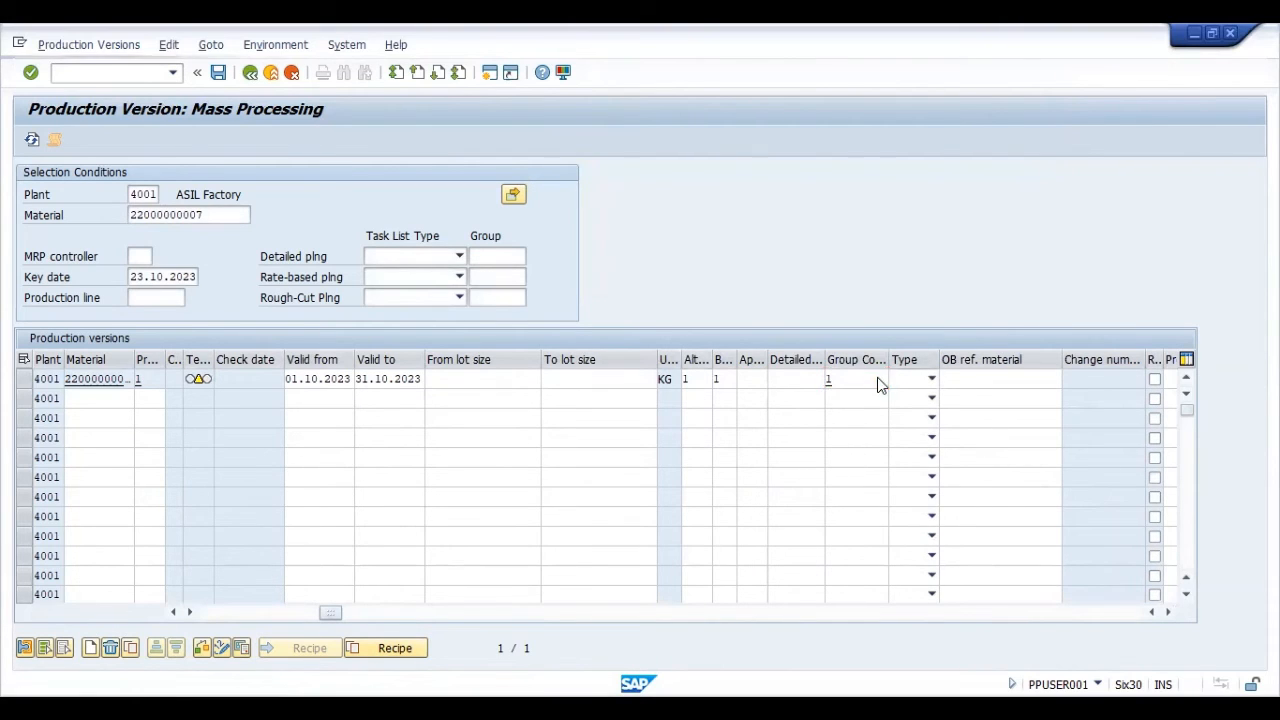
pyautogui.press('Return')
pyautogui.click(913, 379)
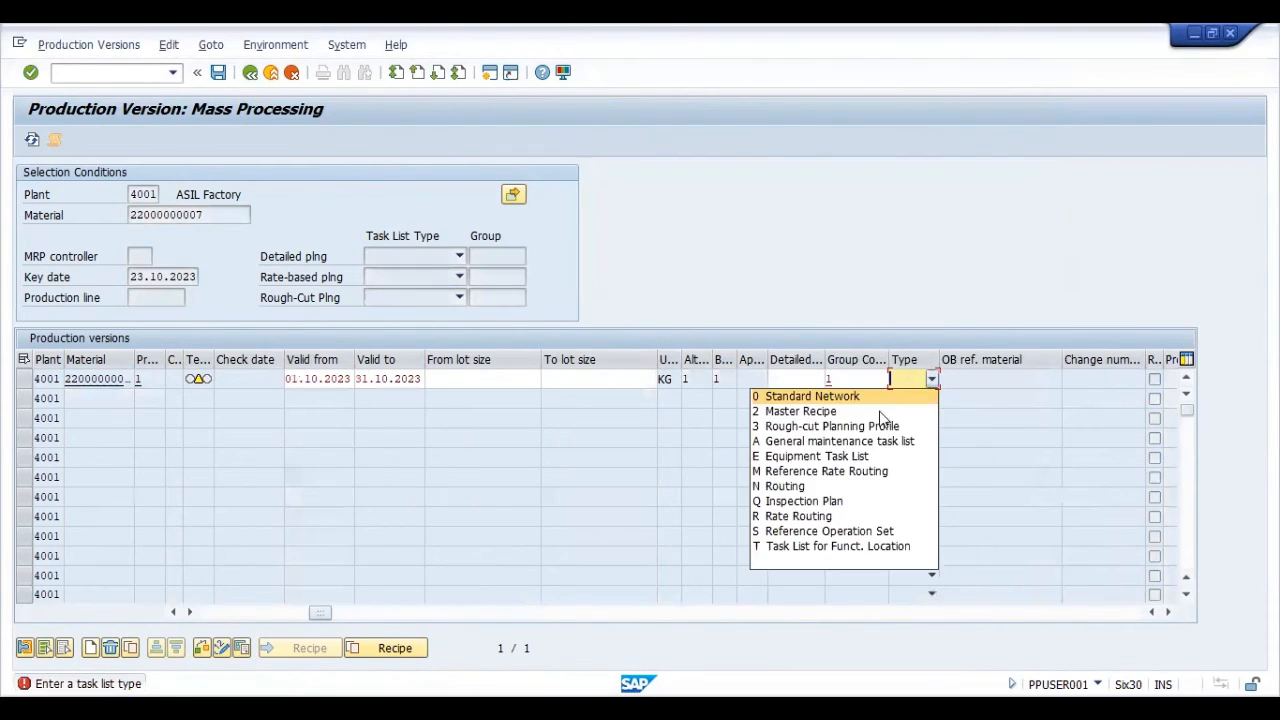
pyautogui.click(833, 481)
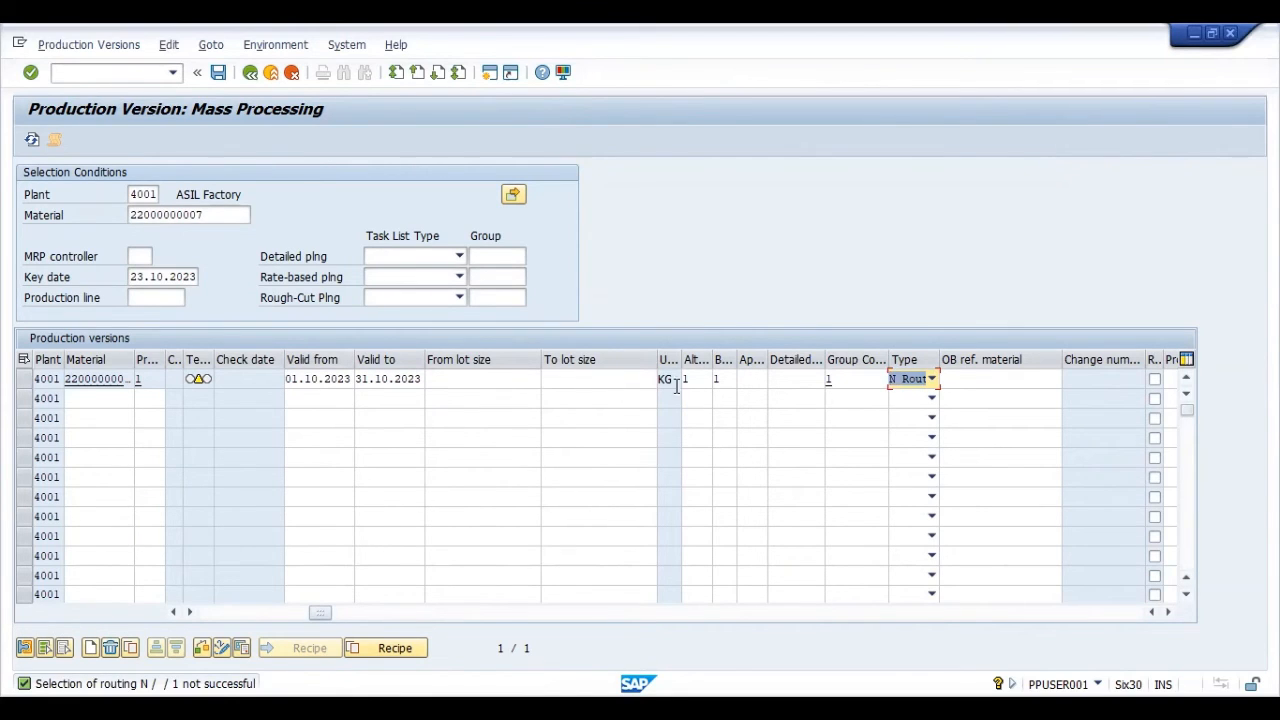
# - Review the first production version's detail screen, close it, and slightly widen the test status column
pyautogui.click(724, 379)
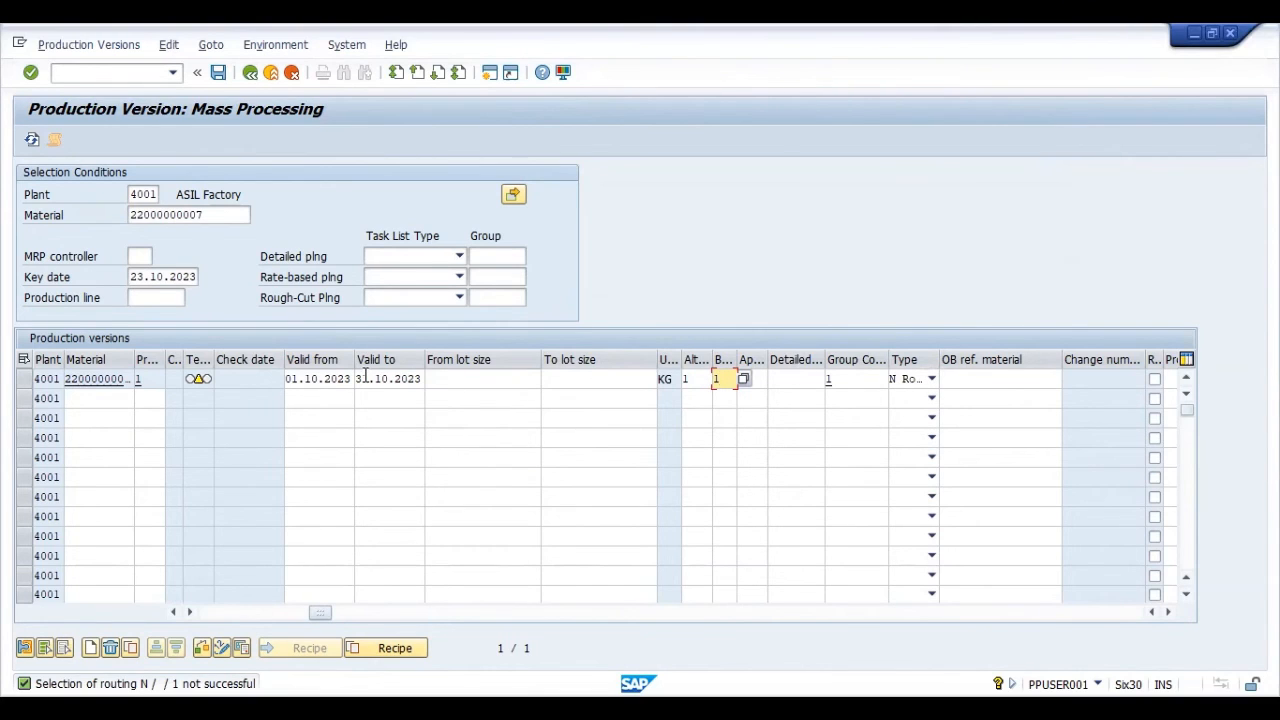
pyautogui.click(197, 378)
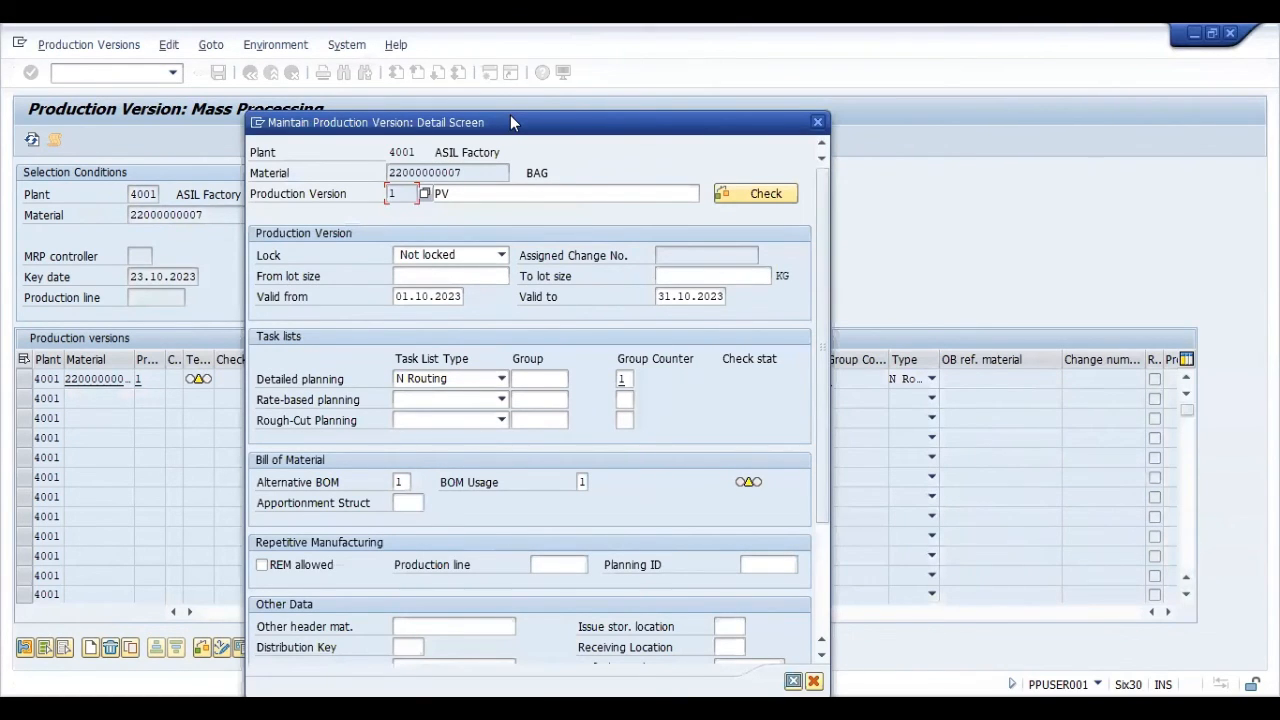
pyautogui.moveTo(510, 120); pyautogui.dragTo(479, 59)
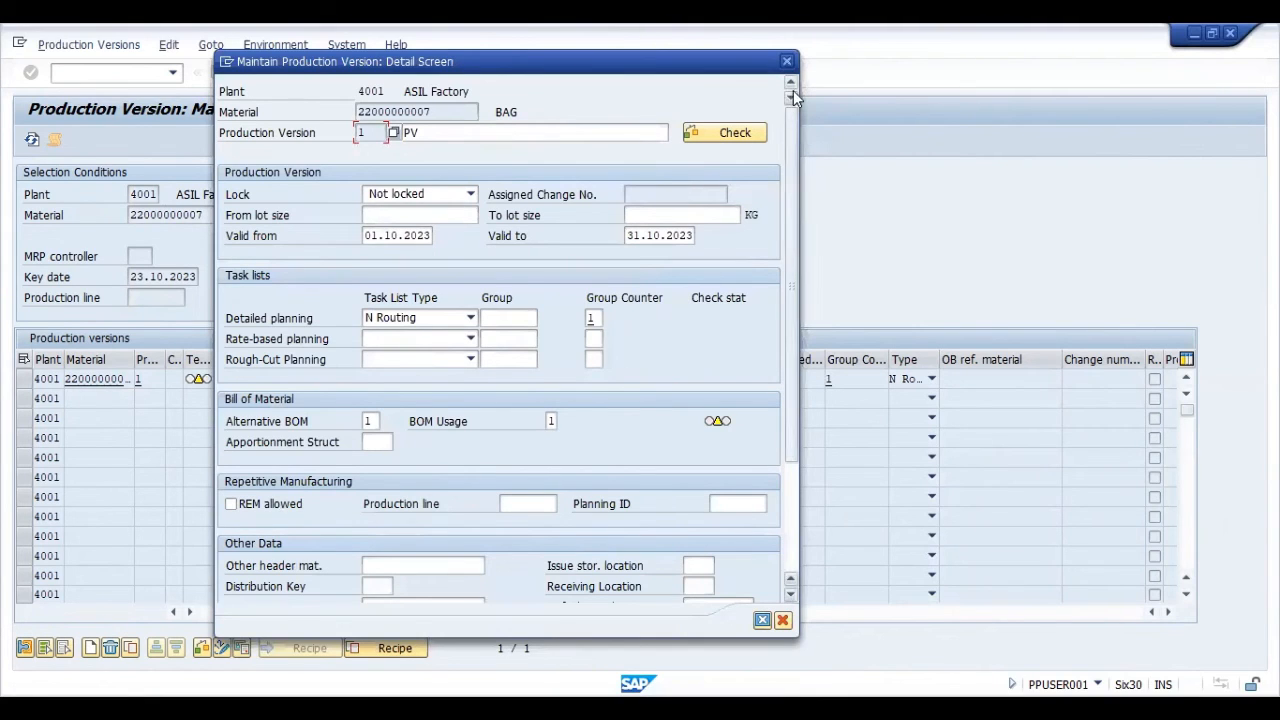
pyautogui.click(787, 62)
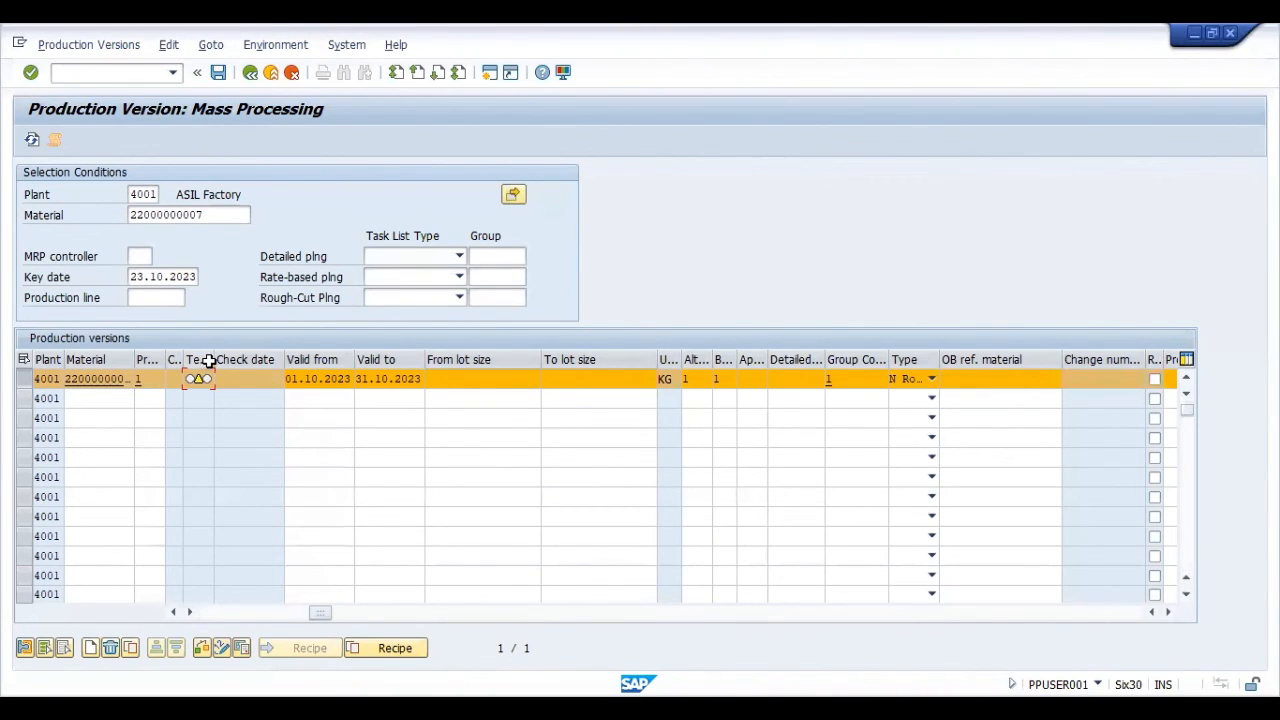
pyautogui.moveTo(210, 361); pyautogui.dragTo(220, 358)
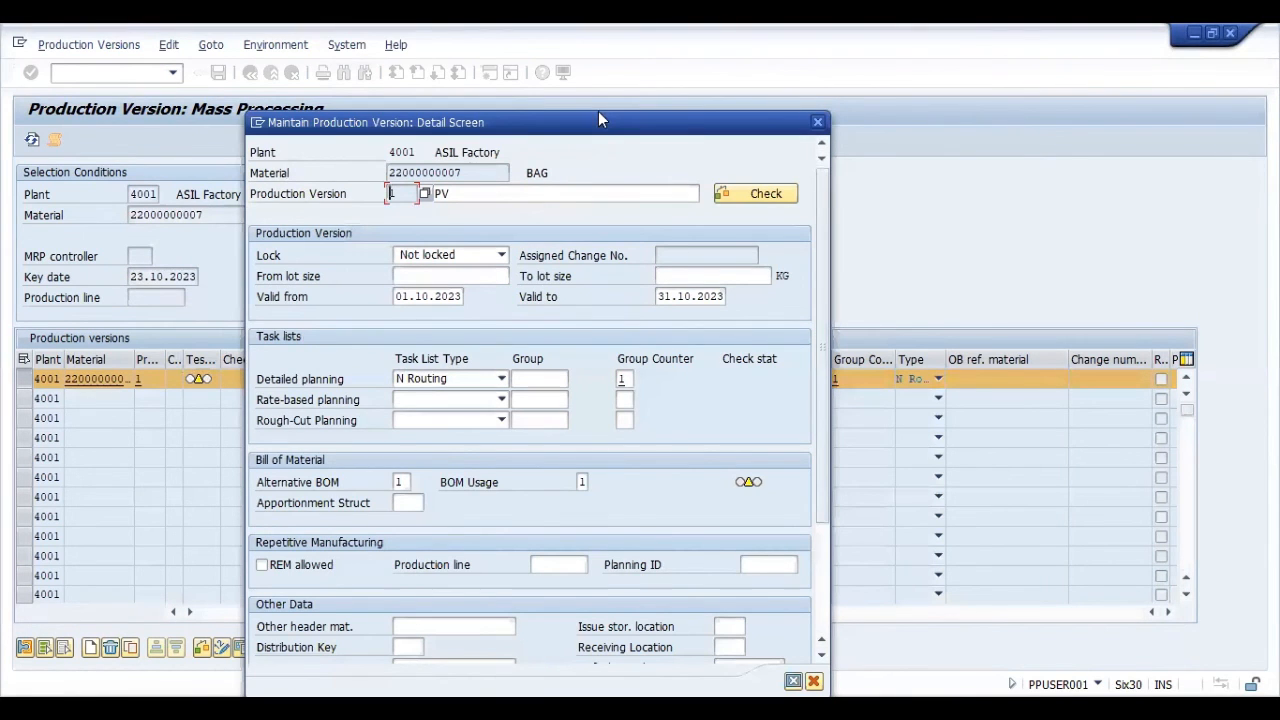
# - Set the first production version's valid-from date to 23.10.2023 in its detail screen
pyautogui.doubleClick(395, 229)
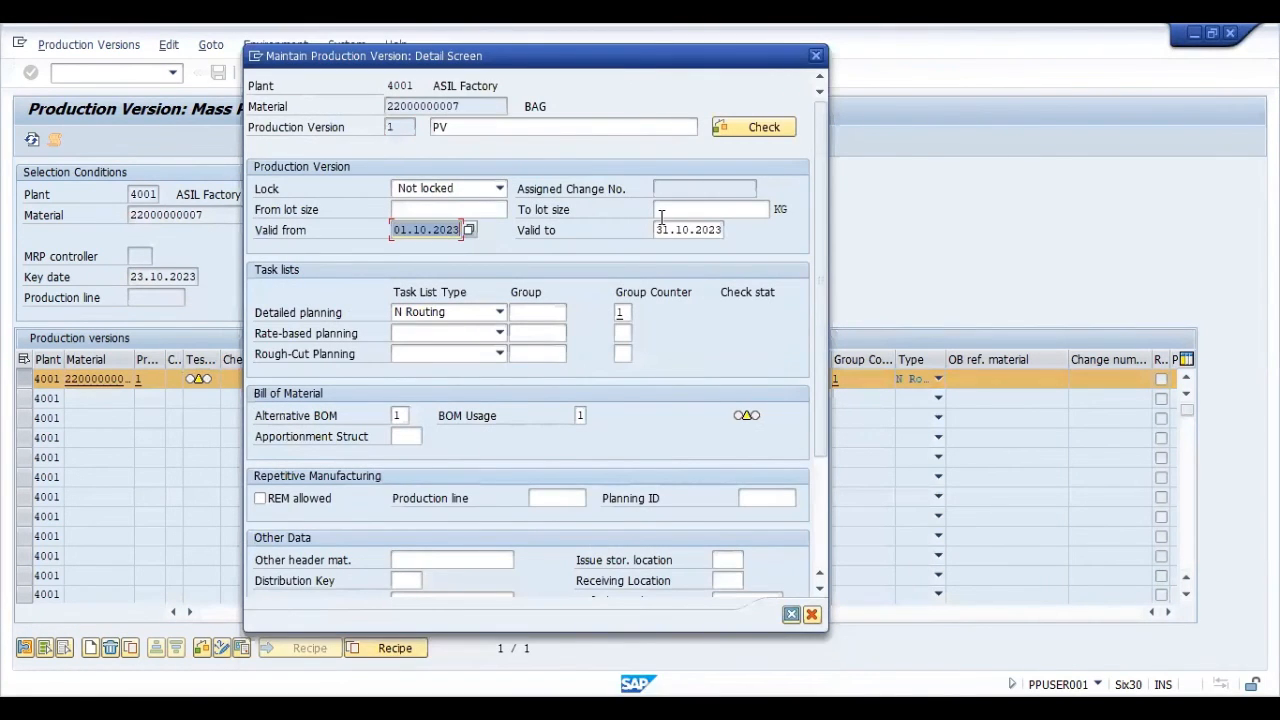
pyautogui.write('231')
pyautogui.write('3')
pyautogui.press('Tab')
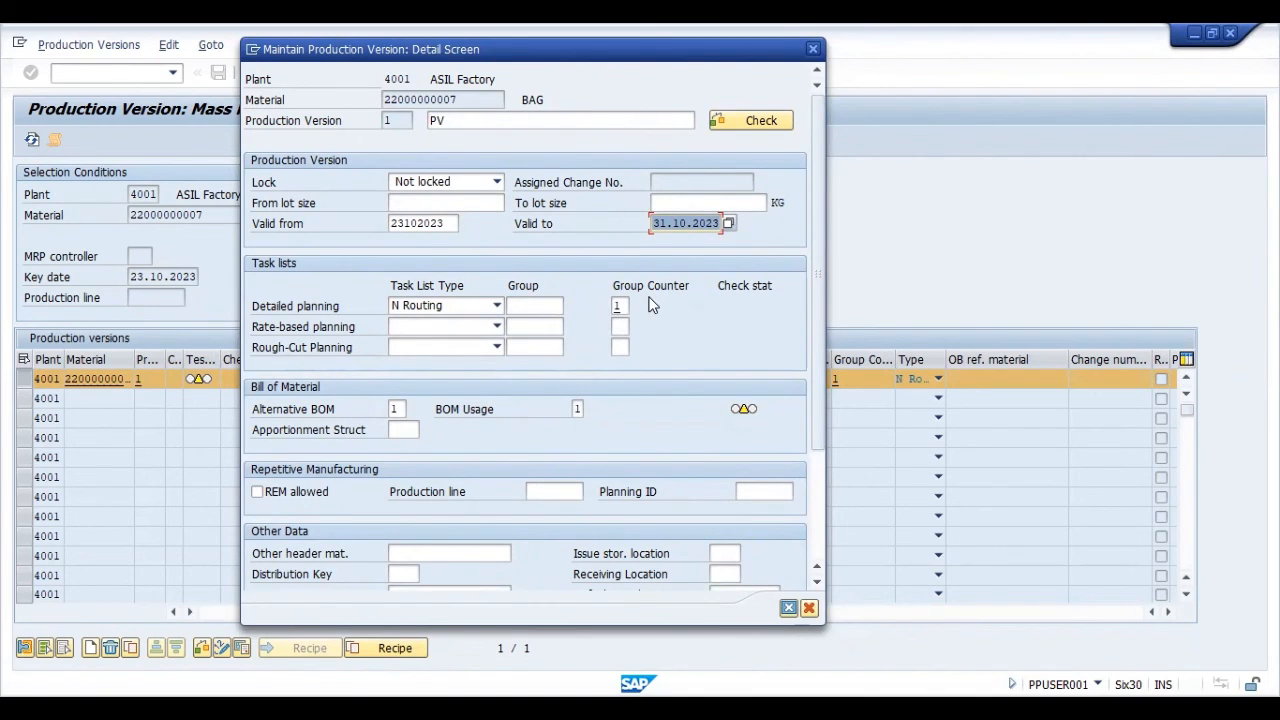
# - Run the consistency check for the first production version, accept the warning, and close the check log and detail screen
pyautogui.click(748, 126)
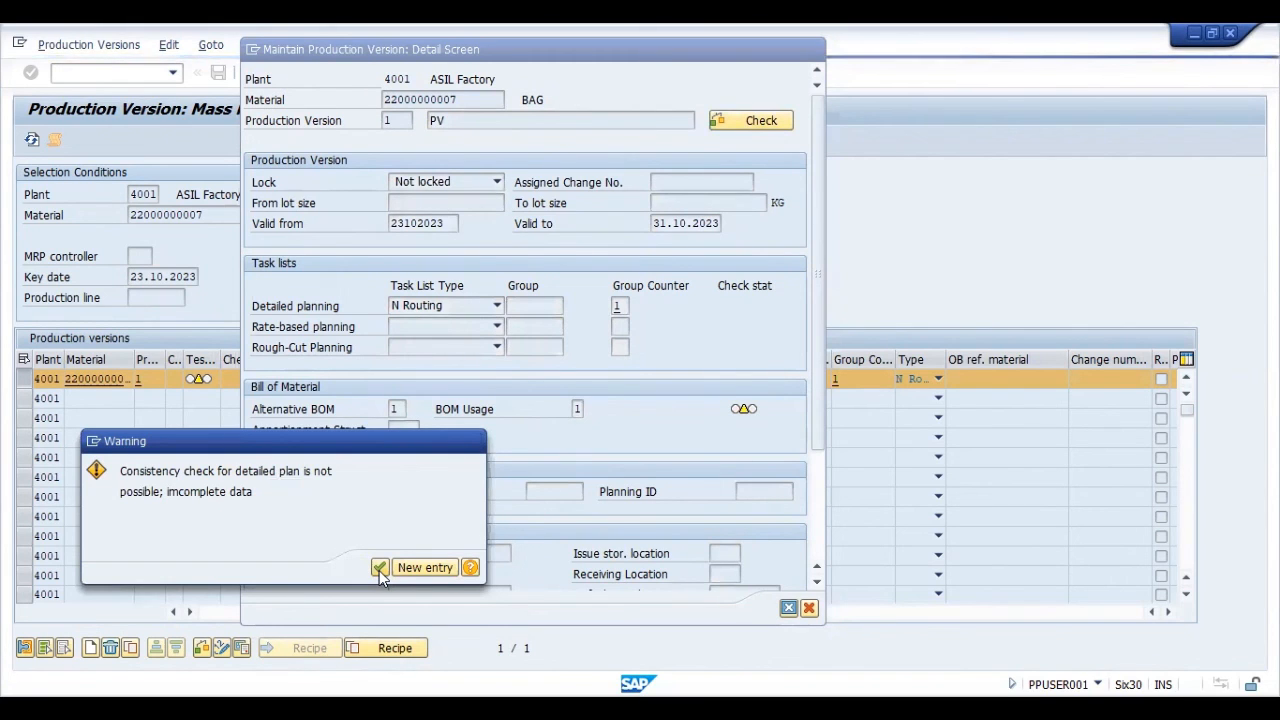
pyautogui.click(380, 568)
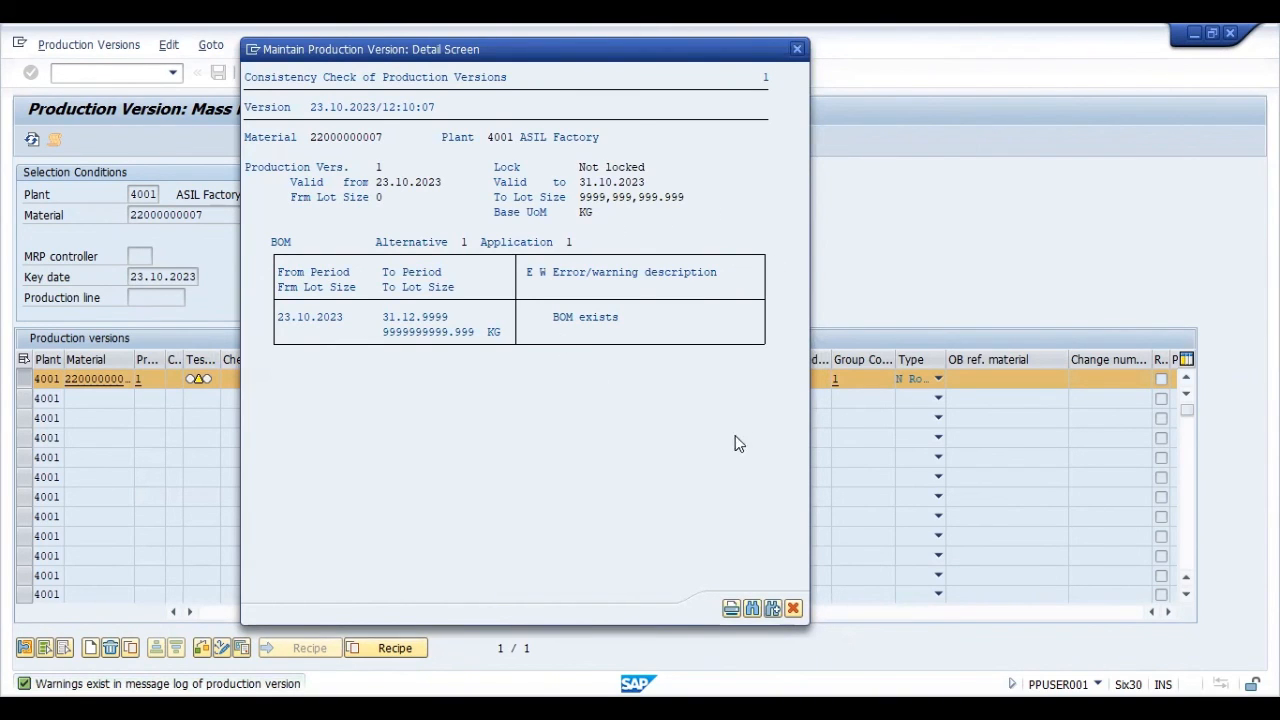
pyautogui.click(793, 608)
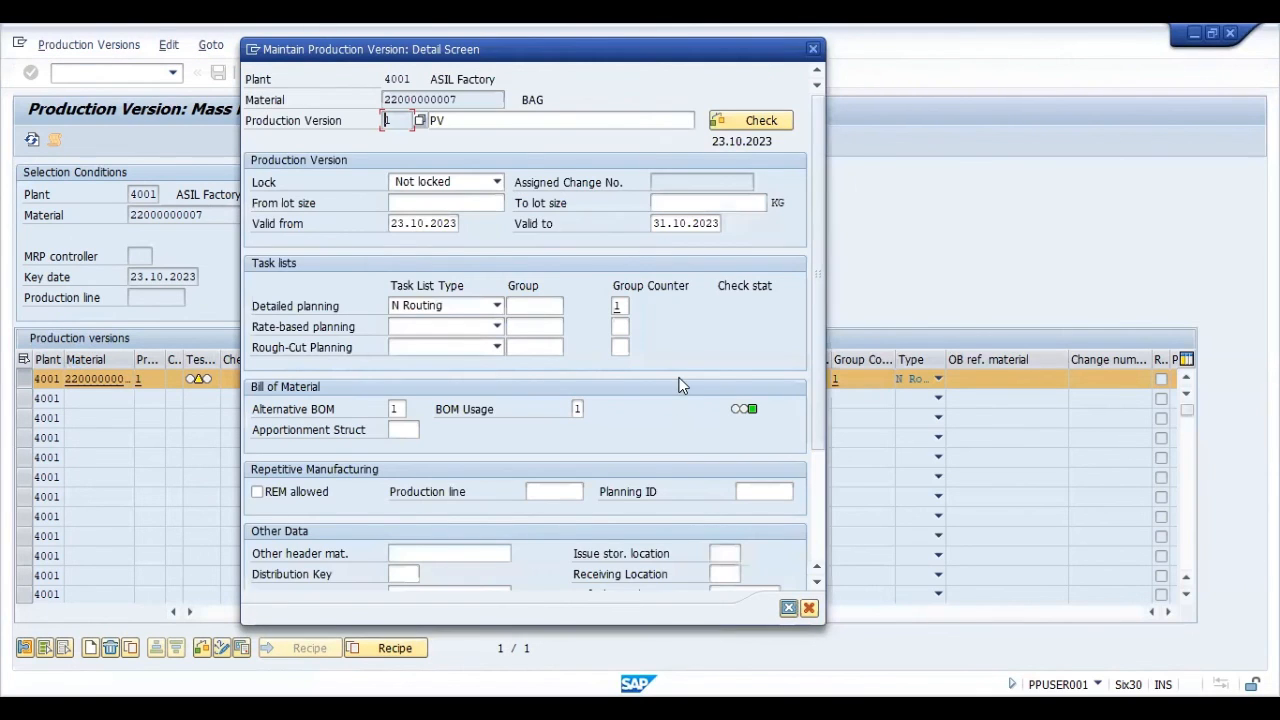
pyautogui.click(813, 48)
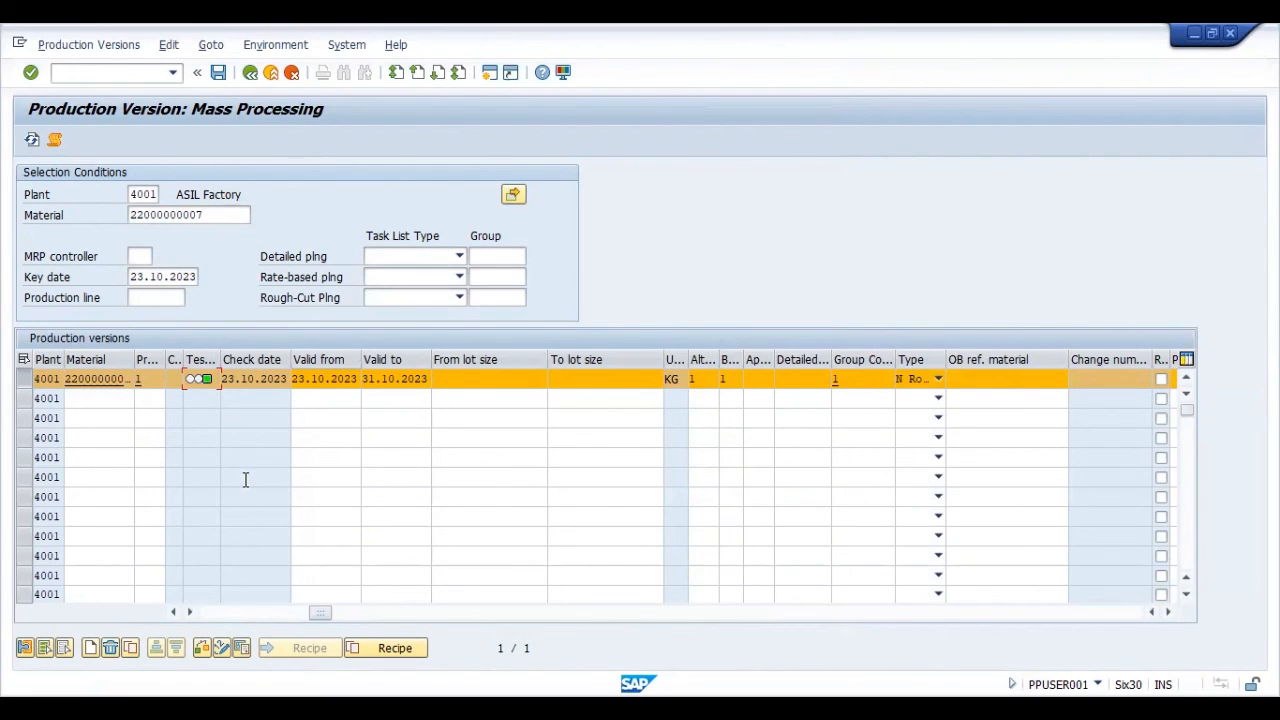
pyautogui.click(116, 403)
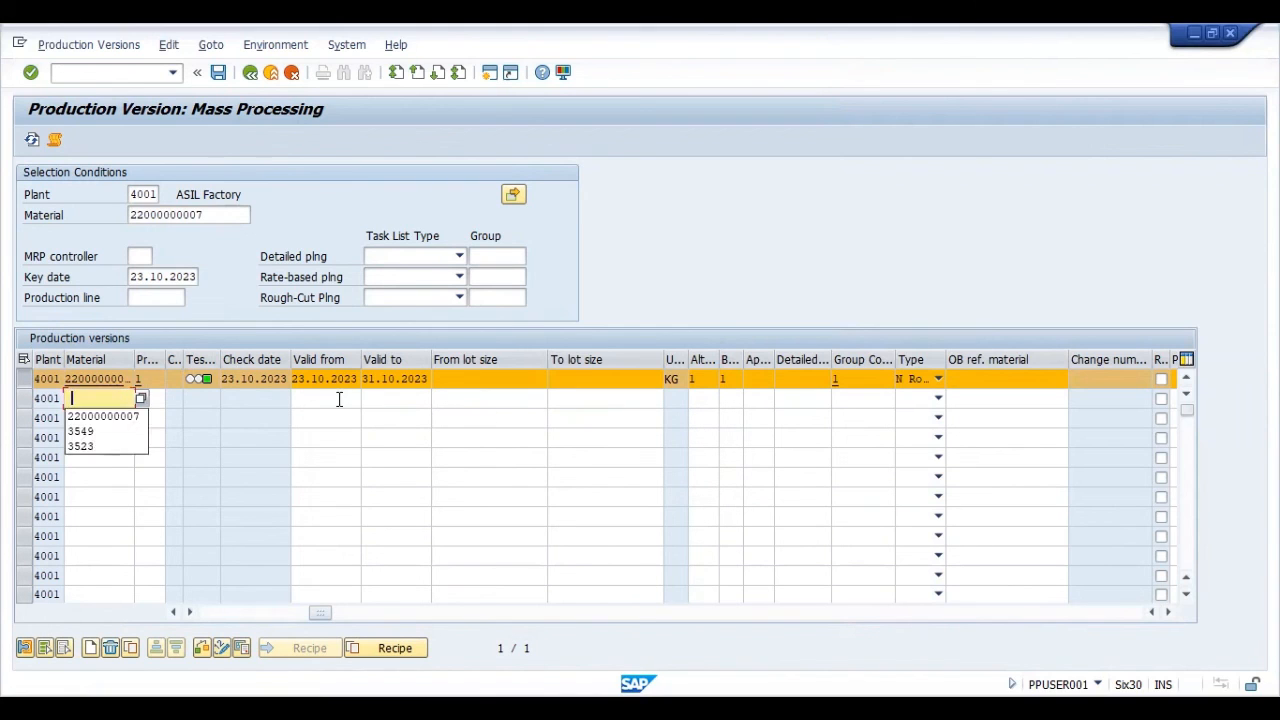
pyautogui.press('Down')
pyautogui.press('Return')
pyautogui.press('Tab')
pyautogui.write('2')
pyautogui.press('Tab')
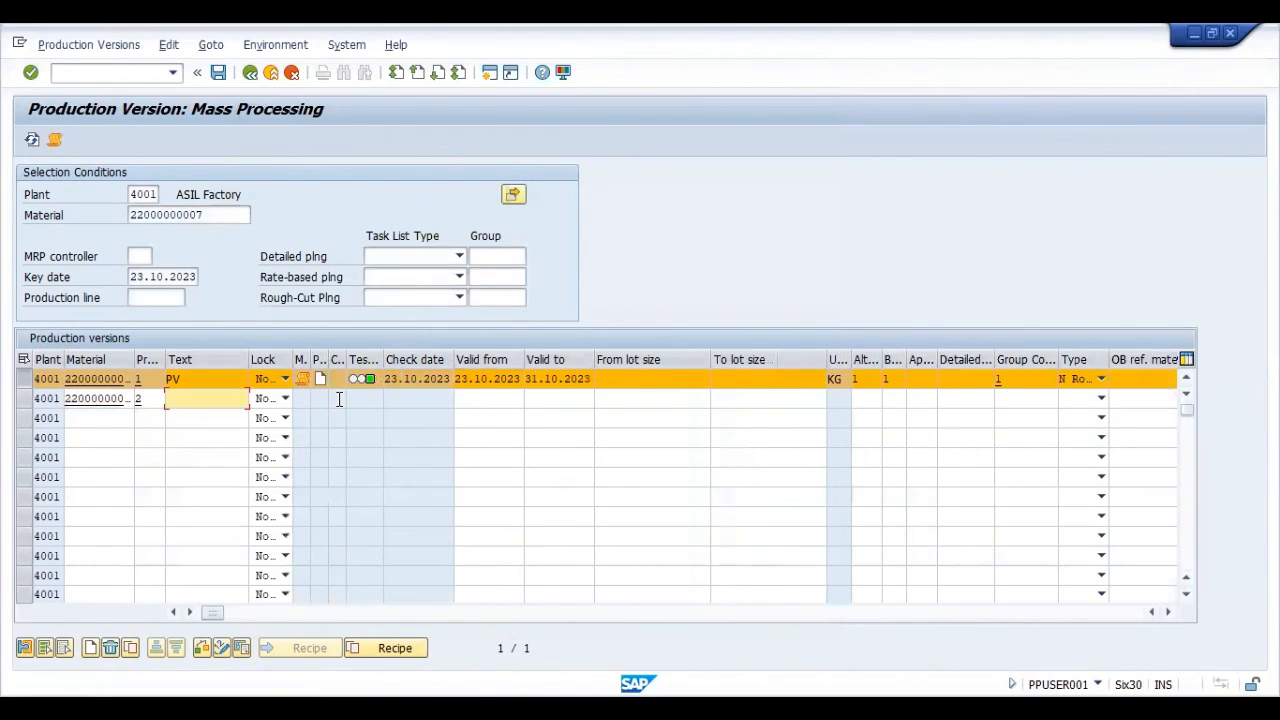
pyautogui.write('pv')
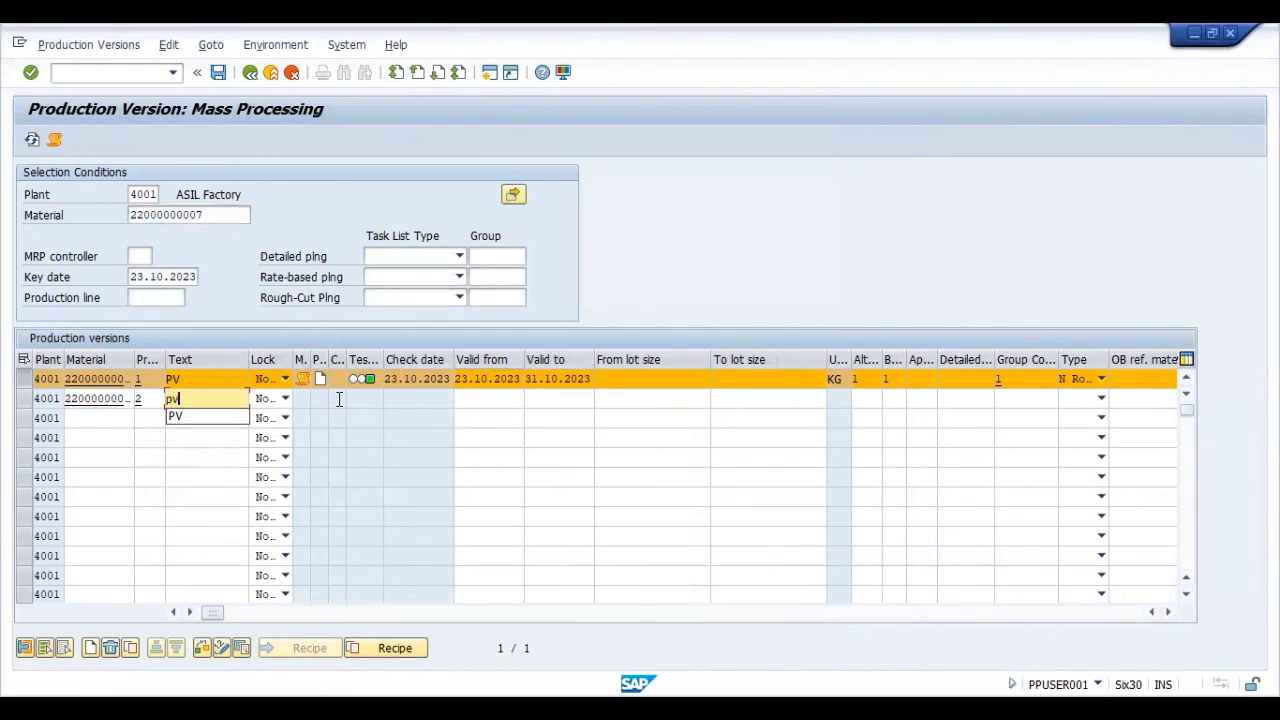
pyautogui.press('BackSpace')
pyautogui.press('BackSpace')
pyautogui.write('PV 40')
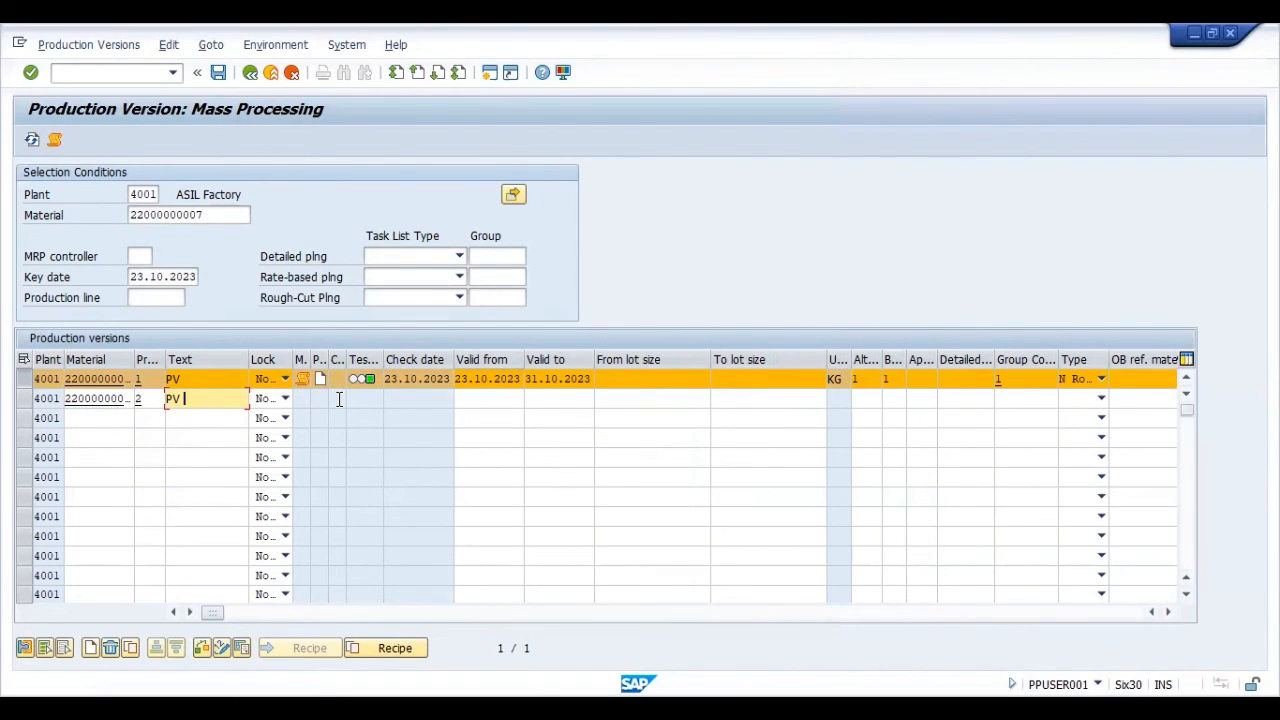
# - Change the first production version's short text to PV 50
pyautogui.click(197, 378)
pyautogui.write('50')
pyautogui.press('Tab')
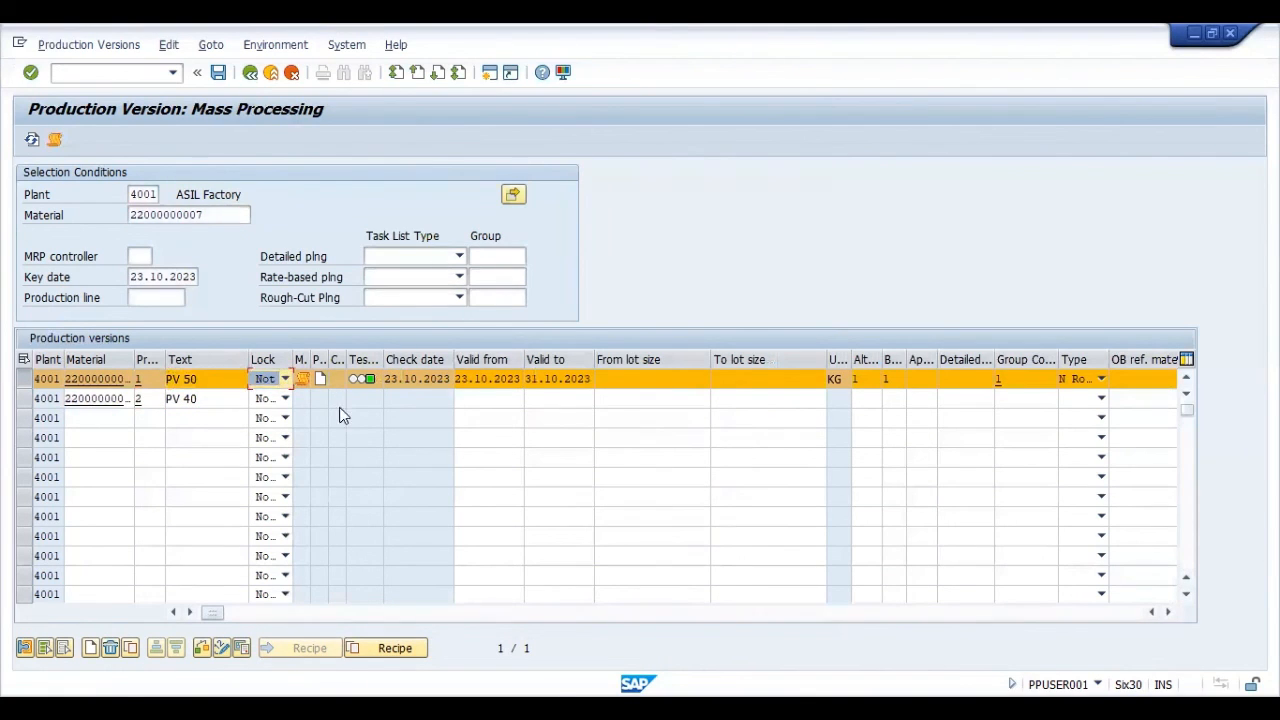
# - Set the second production version's validity from 23.10.2023 to 31.10.2023
pyautogui.click(463, 394)
pyautogui.write('23102023')
pyautogui.press('Tab')
pyautogui.write('31102023')
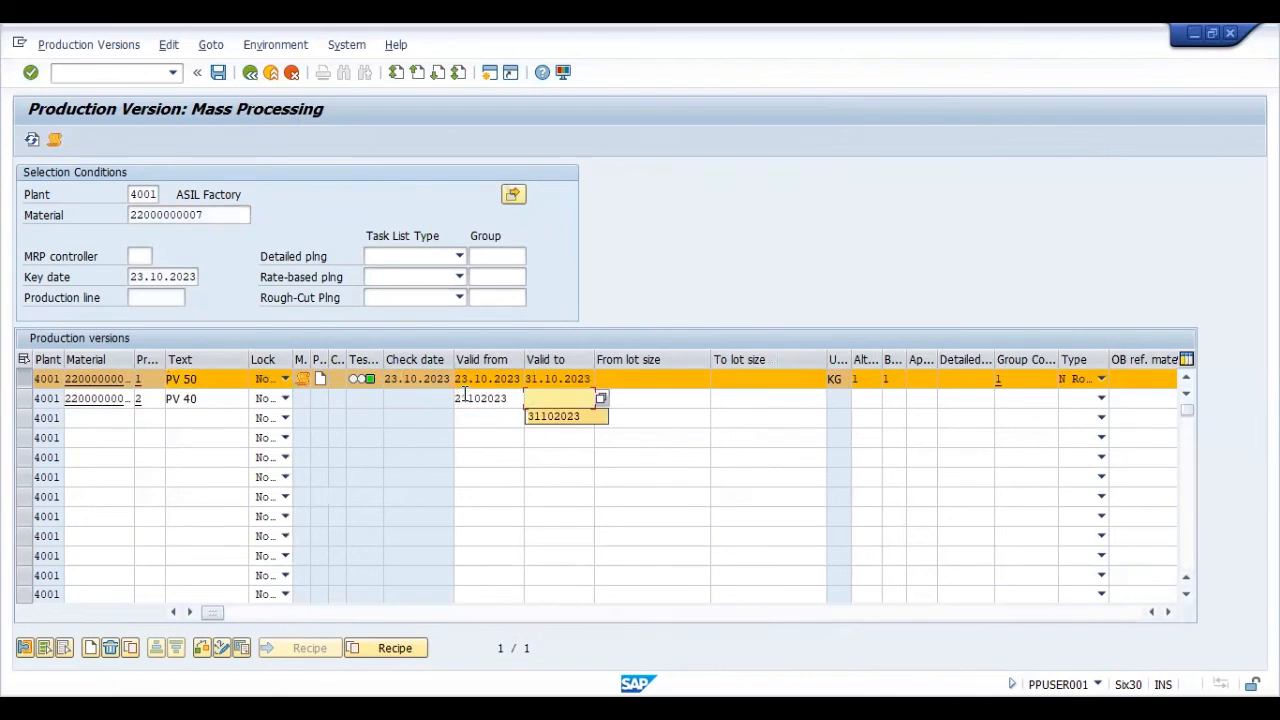
pyautogui.press('Tab')
pyautogui.press('Tab')
pyautogui.press('Tab')
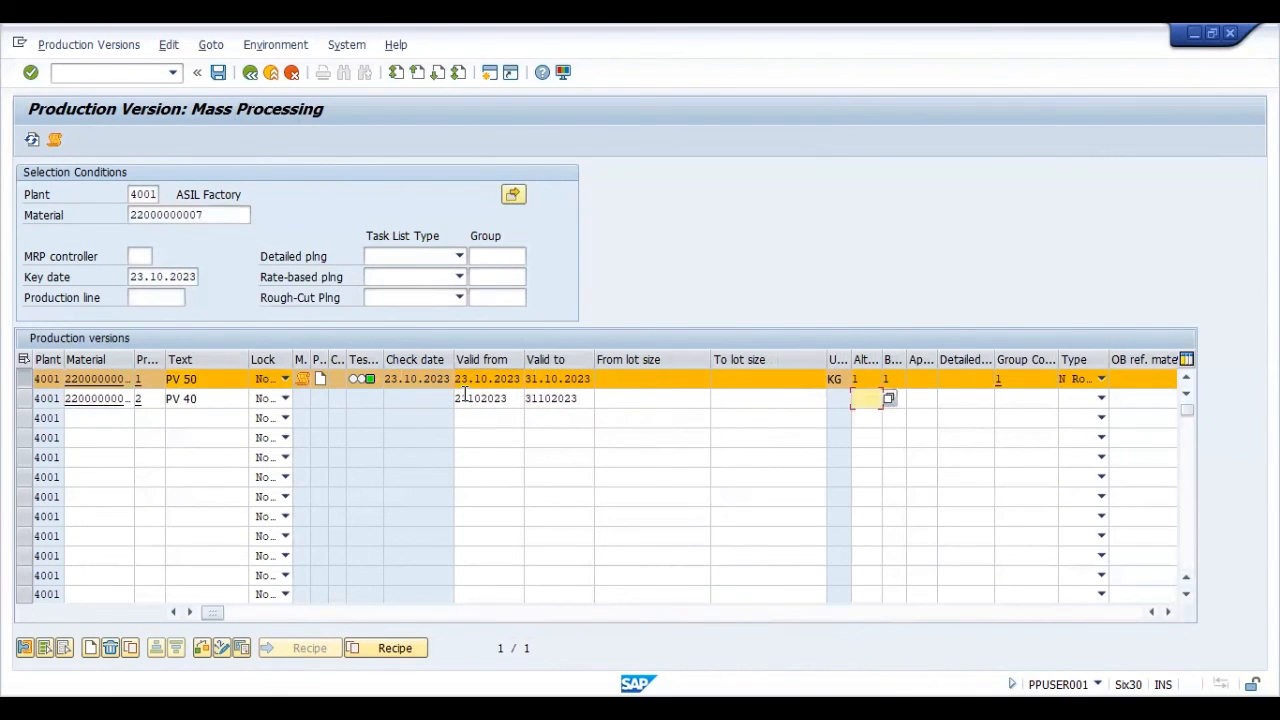
# - Assign alternative BOM 2, BOM usage 1, group counter 2 and task list type N Routing to the second production version
pyautogui.write('2')
pyautogui.press('Tab')
pyautogui.hotkey('shift', 'Tab')
pyautogui.press('Tab')
pyautogui.write('1')
pyautogui.press('Tab')
pyautogui.press('Tab')
pyautogui.press('Tab')
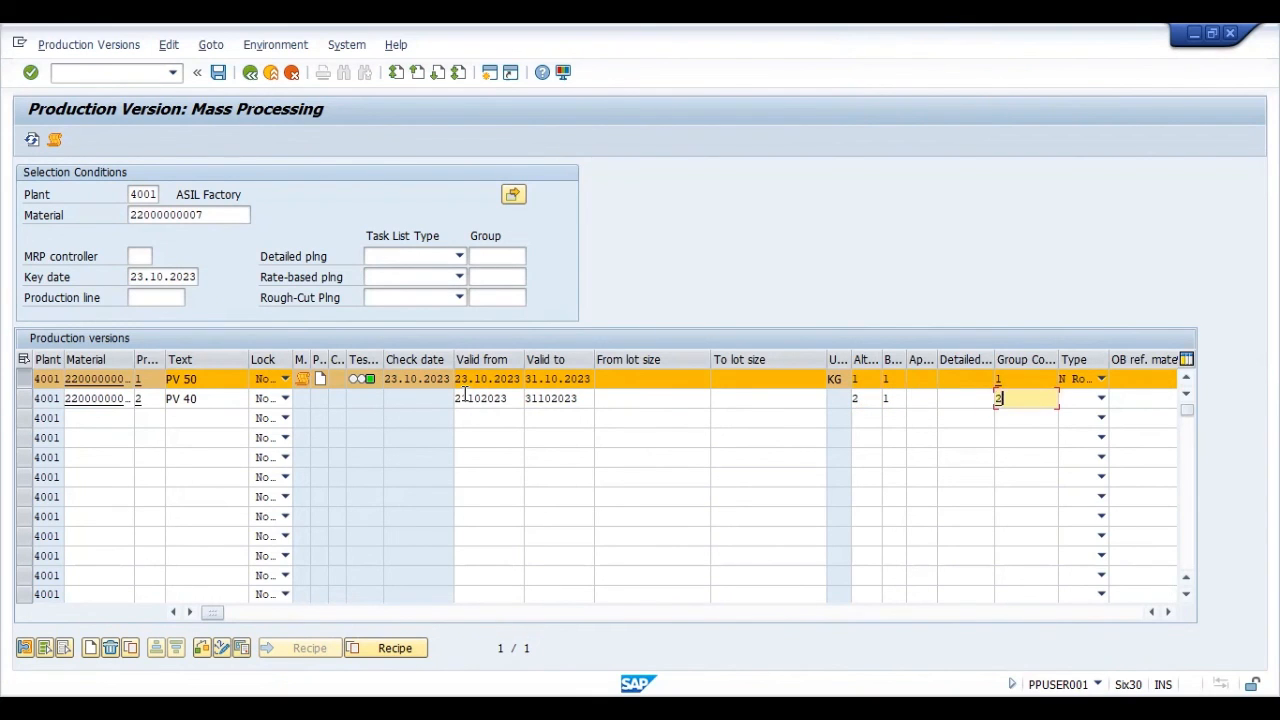
pyautogui.press('Tab')
pyautogui.press('n')
pyautogui.press('Return')
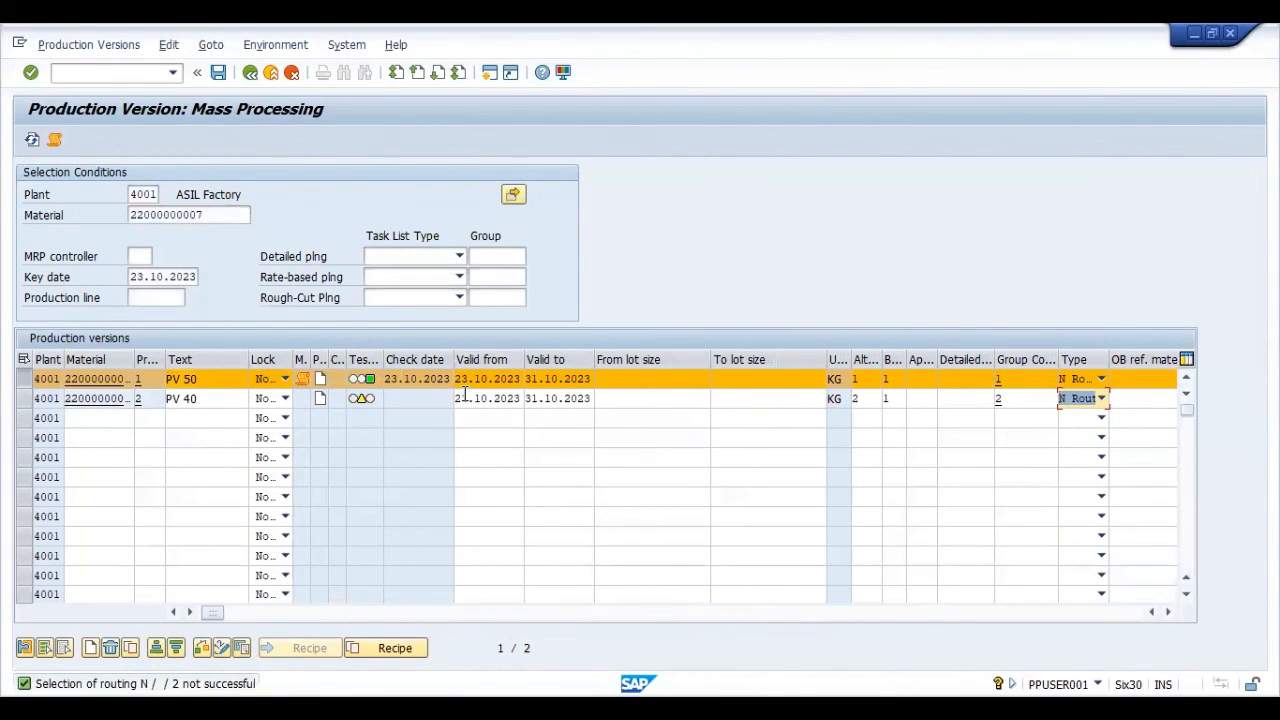
pyautogui.press('Return')
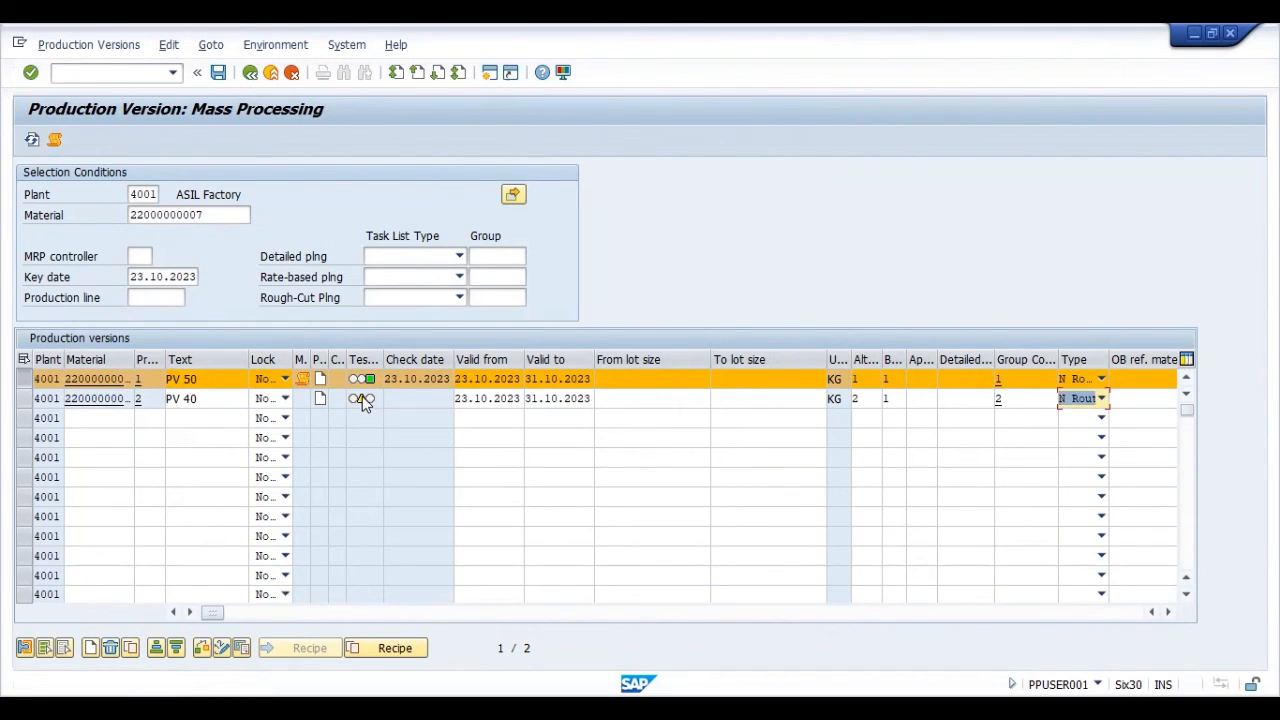
# - Run the consistency check for production version 2 from its detail screen, accept the warning, and close the check log
pyautogui.moveTo(364, 402)
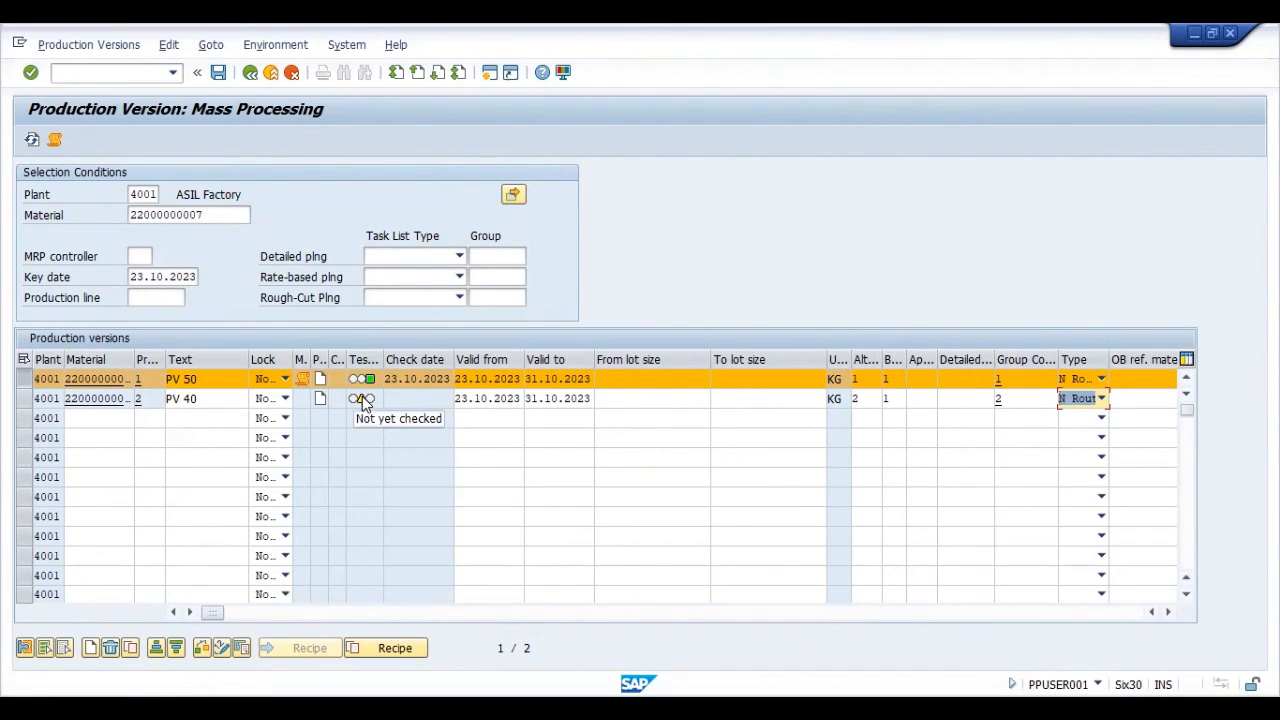
pyautogui.click(364, 400)
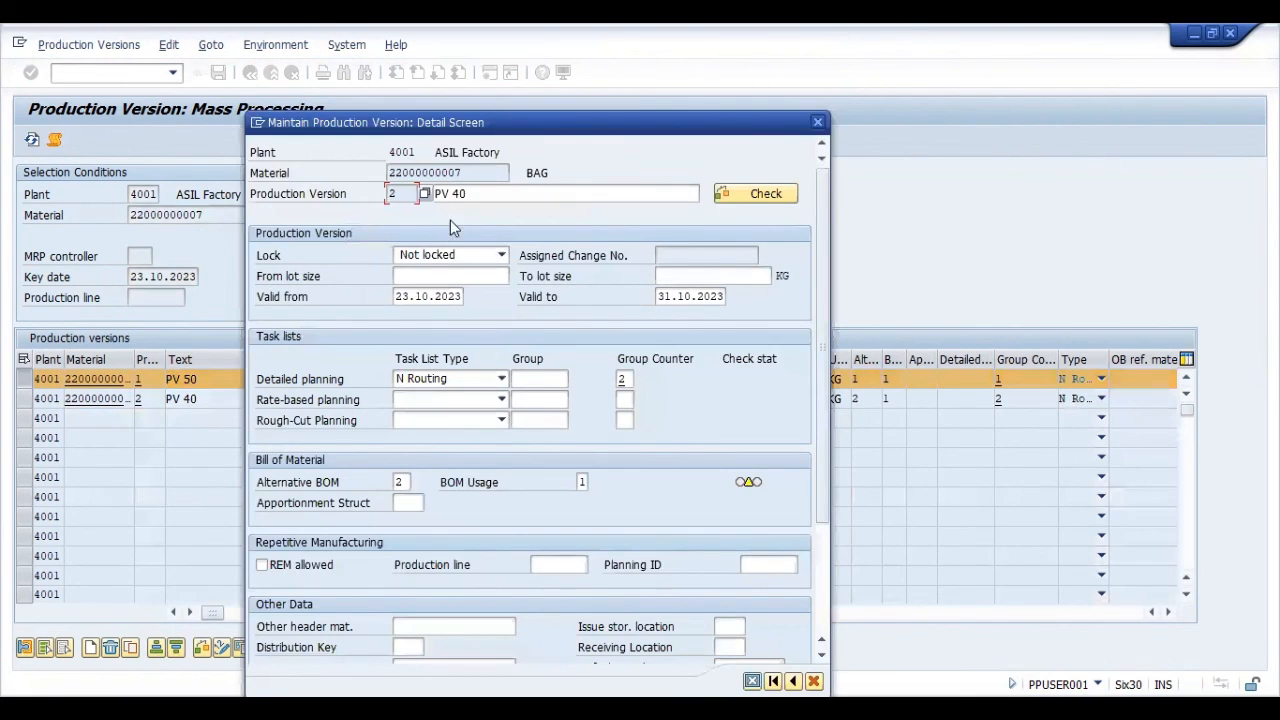
pyautogui.click(748, 197)
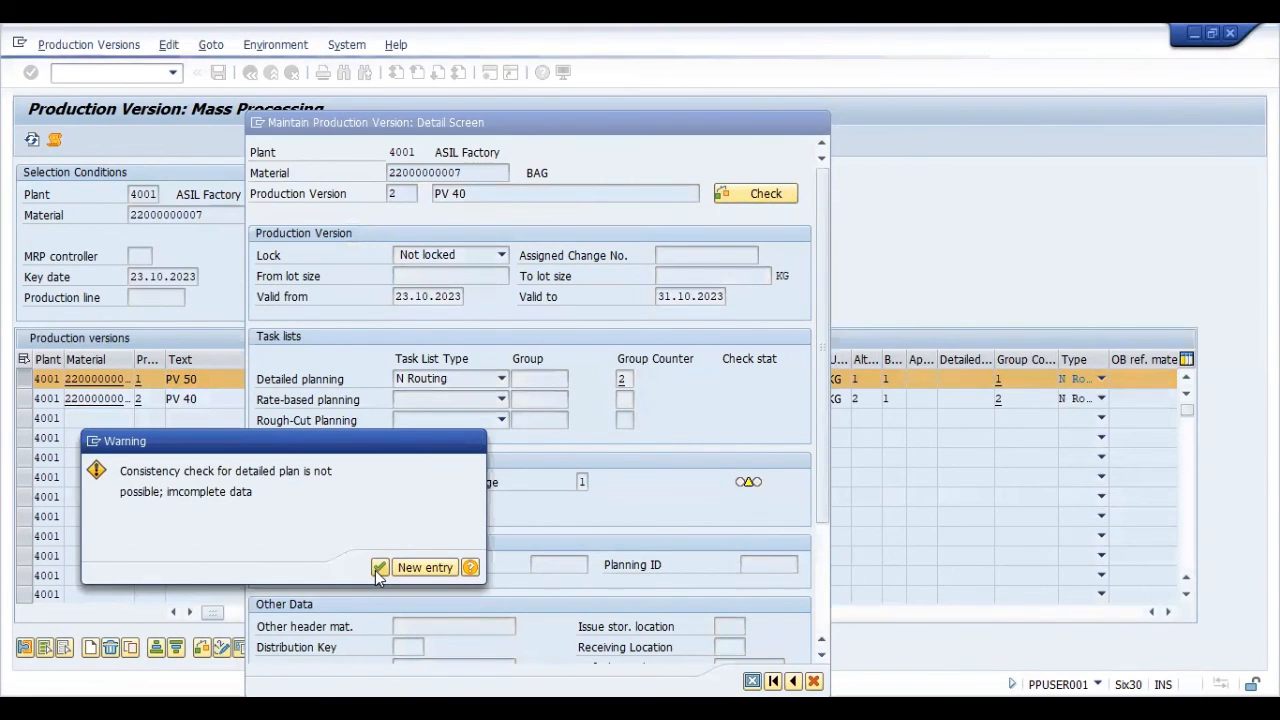
pyautogui.click(380, 568)
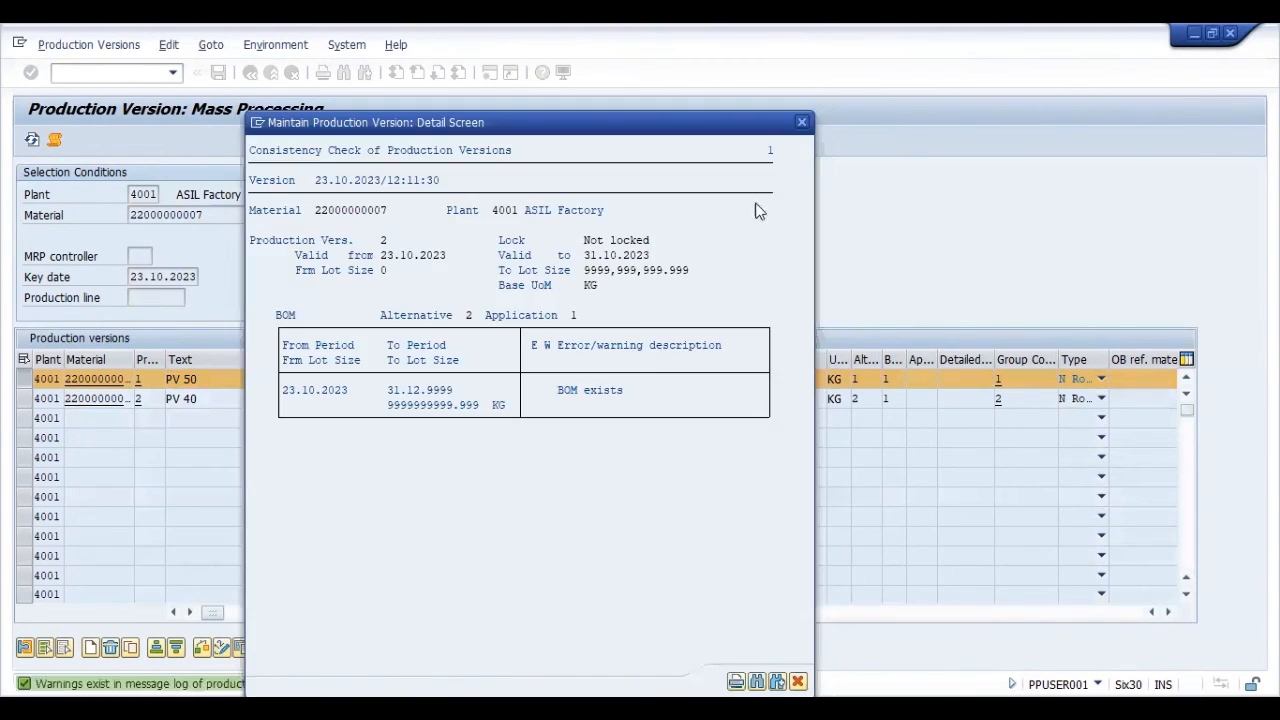
pyautogui.click(802, 123)
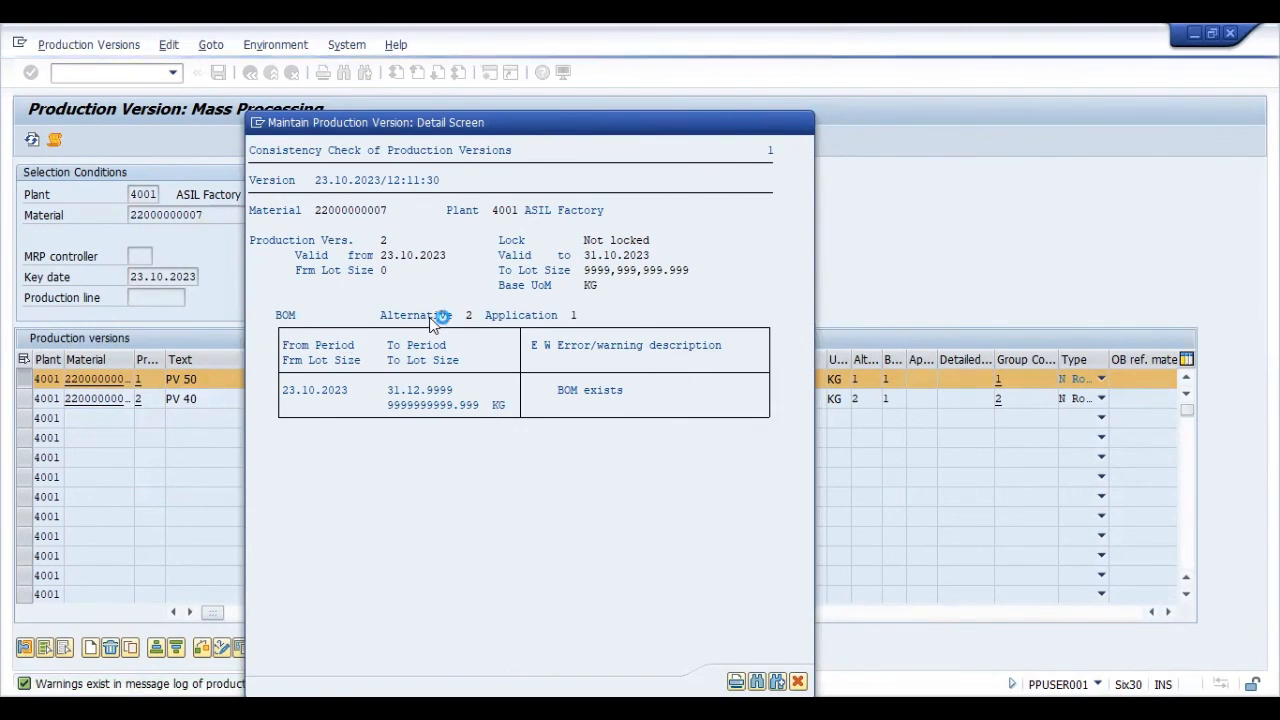